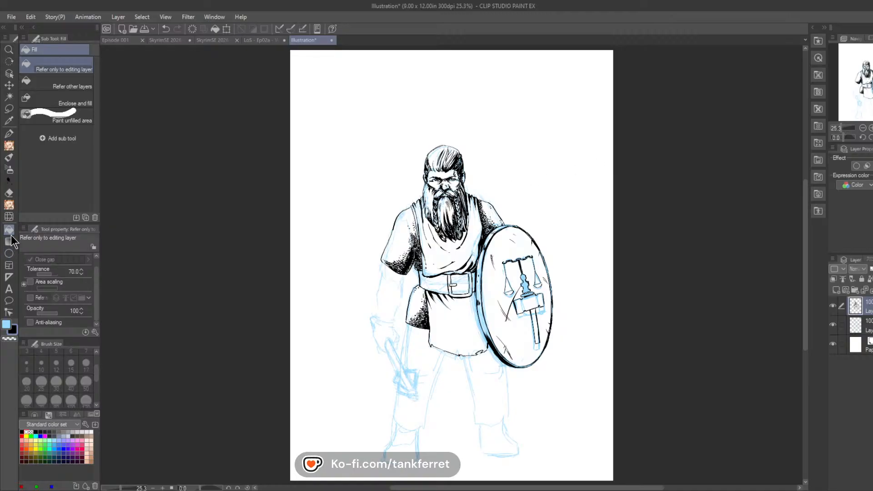
Step: With the 01 Crow Quill pen, start inking the bare arm's contour just below the sleeve opposite the shield
{"action": "left_click", "coordinate": [9, 133]}
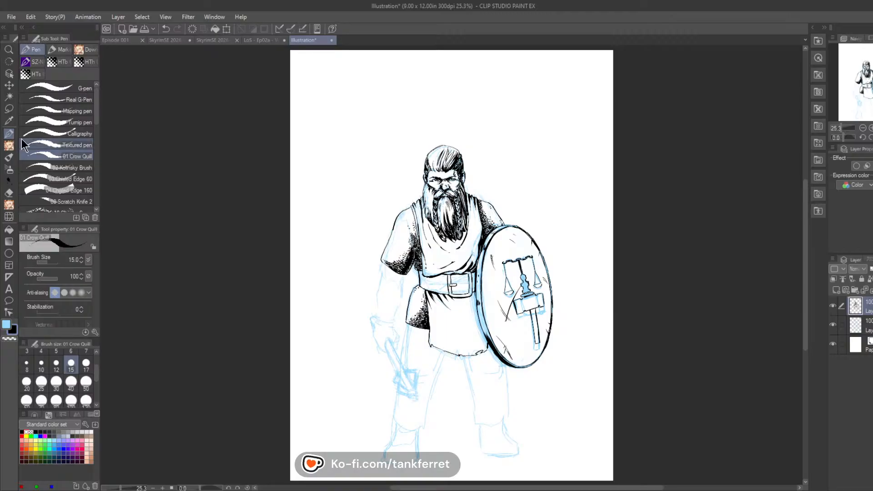
{"action": "left_click", "coordinate": [871, 128]}
{"action": "left_click_drag", "start_coordinate": [867, 85], "coordinate": [861, 95]}
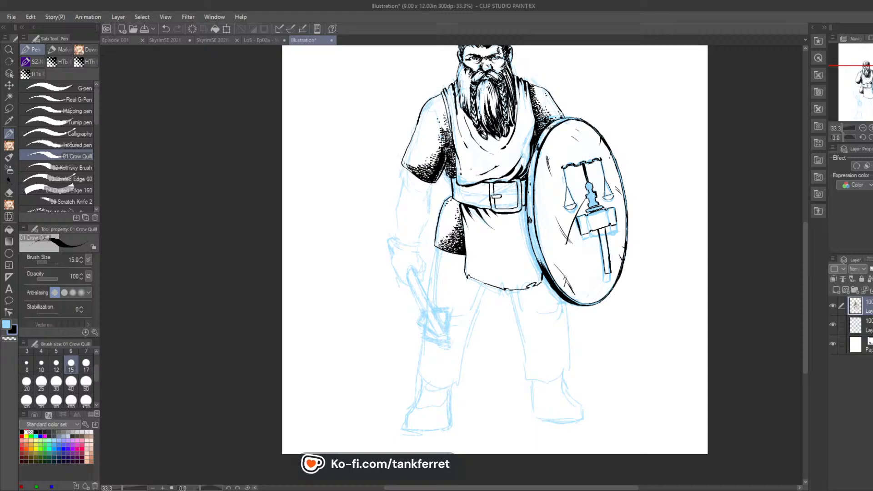
{"action": "left_click", "coordinate": [870, 128]}
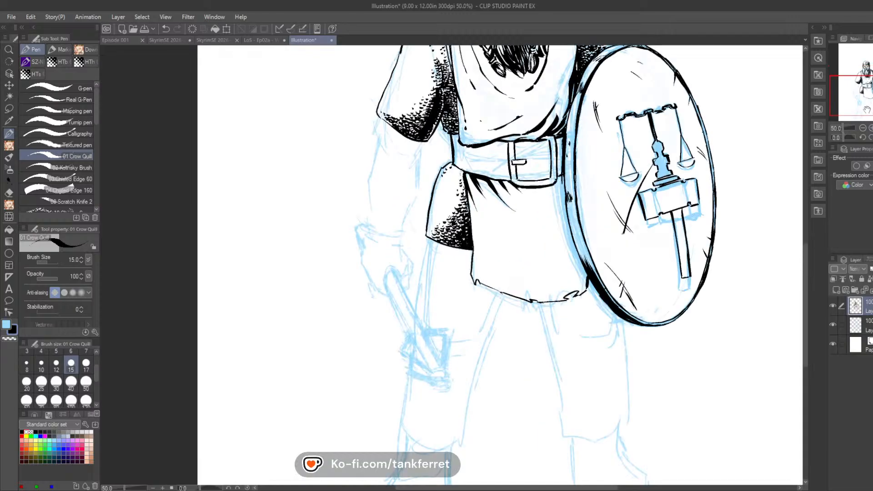
{"action": "left_click_drag", "start_coordinate": [867, 110], "coordinate": [865, 105]}
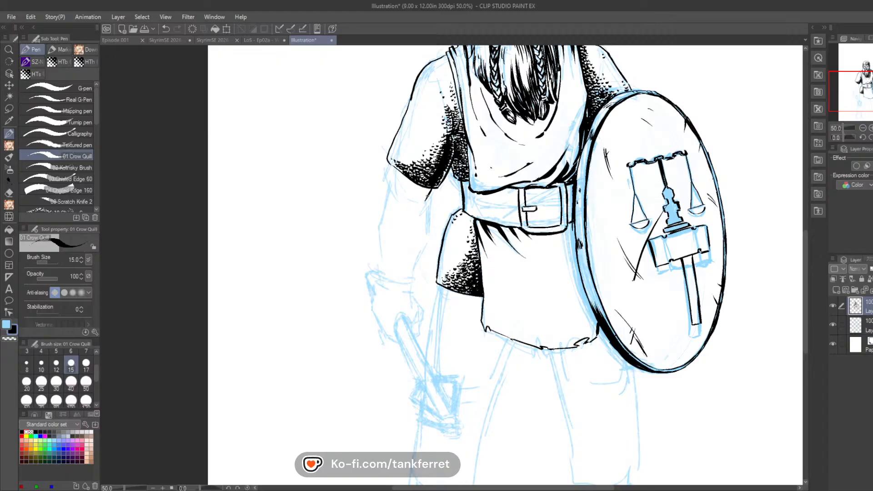
{"action": "mouse_move", "coordinate": [430, 191]}
{"action": "left_mouse_down"}
{"action": "mouse_move", "coordinate": [416, 202]}
{"action": "mouse_move", "coordinate": [418, 225]}
{"action": "mouse_move", "coordinate": [427, 210]}
{"action": "mouse_move", "coordinate": [384, 208]}
{"action": "mouse_move", "coordinate": [387, 167]}
{"action": "mouse_move", "coordinate": [428, 191]}
{"action": "mouse_move", "coordinate": [387, 183]}
{"action": "mouse_move", "coordinate": [534, 202]}
{"action": "left_mouse_up"}
Step: Ink the curved glove cuff edge at the wrist and the first short crease marks on the hand
{"action": "key", "text": "r"}
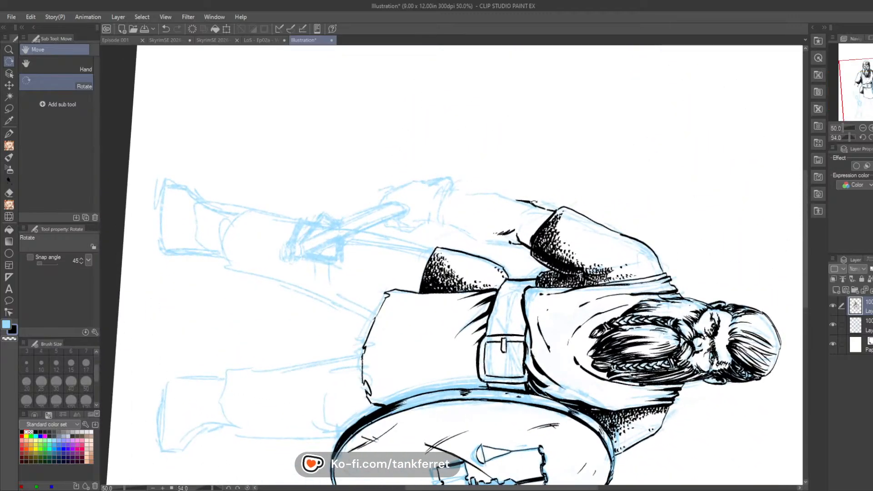
{"action": "key", "text": "p"}
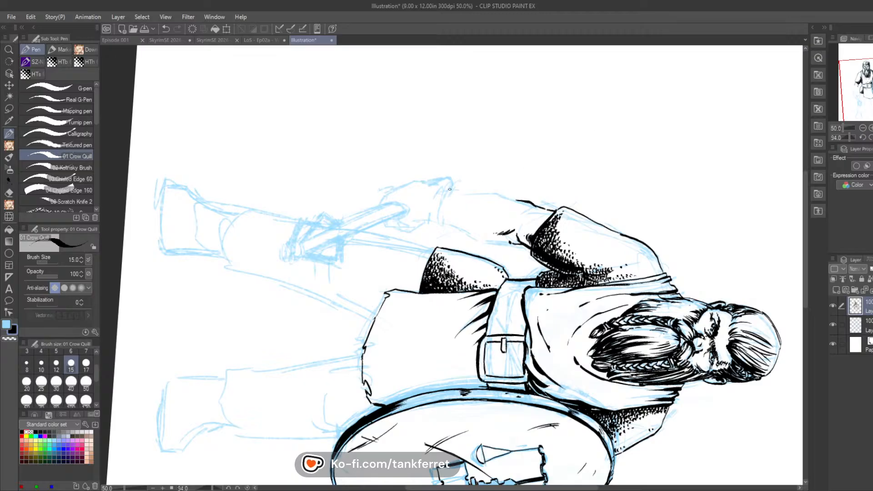
{"action": "left_click_drag", "start_coordinate": [452, 184], "coordinate": [445, 194]}
{"action": "left_click_drag", "start_coordinate": [442, 224], "coordinate": [444, 196]}
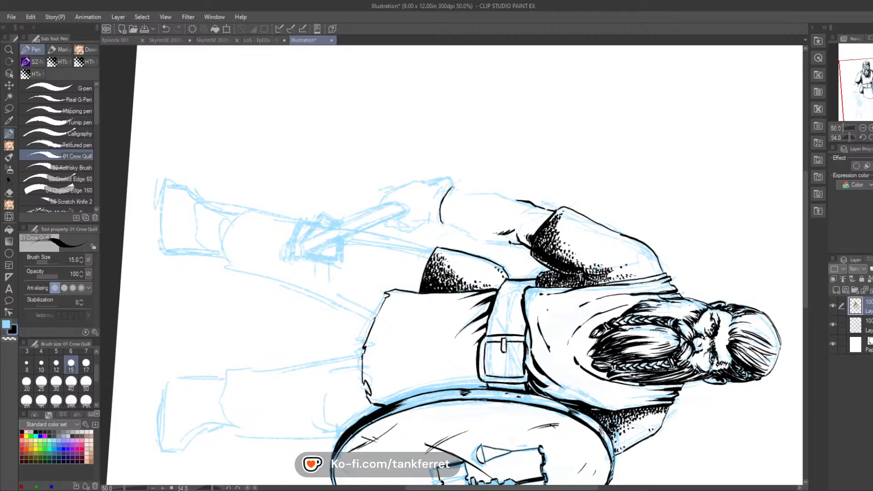
{"action": "mouse_move", "coordinate": [443, 227]}
{"action": "left_mouse_down"}
{"action": "mouse_move", "coordinate": [432, 208]}
{"action": "mouse_move", "coordinate": [432, 227]}
{"action": "mouse_move", "coordinate": [415, 217]}
{"action": "left_mouse_up"}
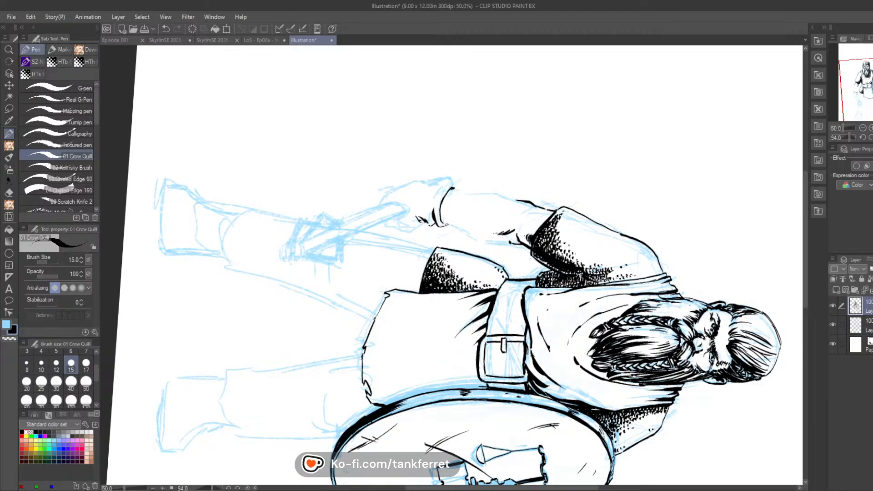
Step: Ink both contours of the bare forearm between the sleeve and the glove cuff
{"action": "key", "text": "r"}
{"action": "left_click_drag", "start_coordinate": [570, 149], "coordinate": [333, 148]}
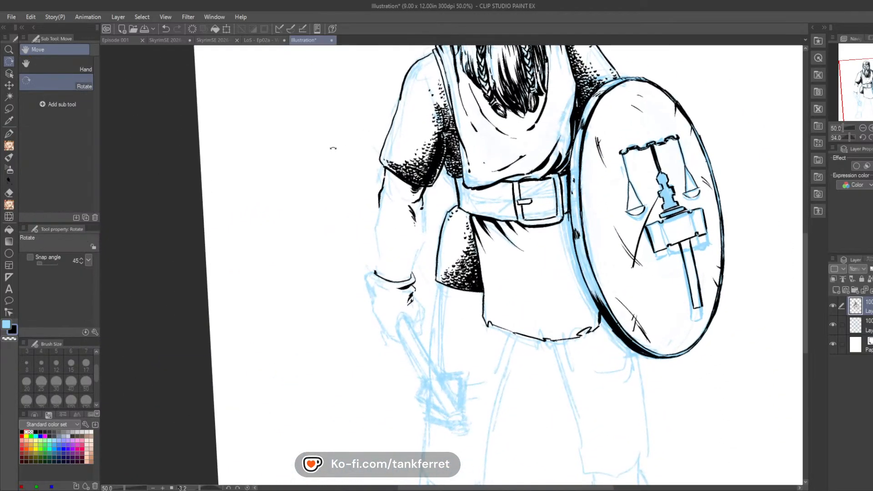
{"action": "key", "text": "p"}
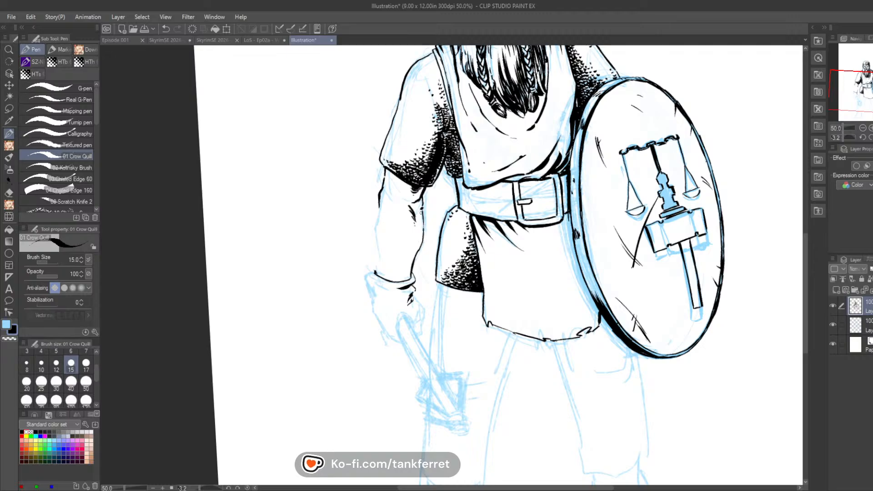
{"action": "mouse_move", "coordinate": [384, 185]}
{"action": "left_mouse_down"}
{"action": "mouse_move", "coordinate": [387, 232]}
{"action": "mouse_move", "coordinate": [389, 219]}
{"action": "mouse_move", "coordinate": [379, 206]}
{"action": "mouse_move", "coordinate": [376, 271]}
{"action": "mouse_move", "coordinate": [531, 220]}
{"action": "left_mouse_up"}
{"action": "key", "text": "r"}
{"action": "key", "text": "p"}
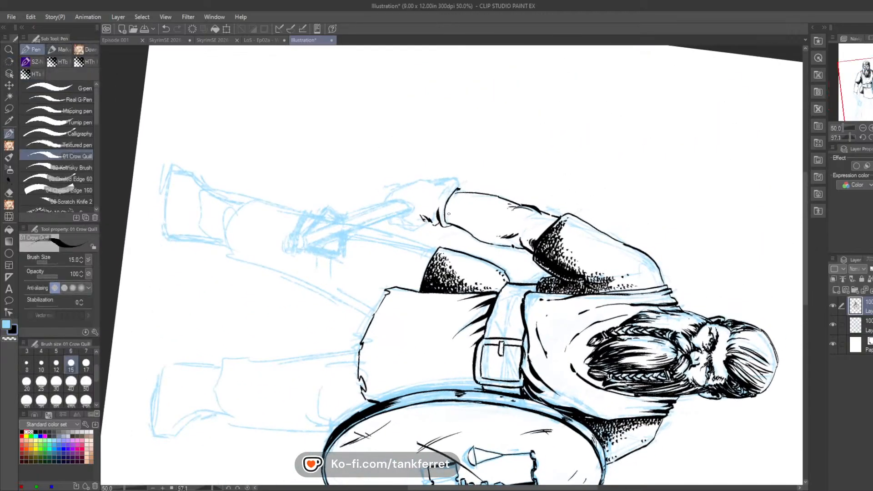
Step: Hatch short hair strokes along the outer side of the forearm from the cuff towards the elbow
{"action": "left_click_drag", "start_coordinate": [452, 210], "coordinate": [458, 192]}
{"action": "left_click_drag", "start_coordinate": [456, 198], "coordinate": [462, 191]}
{"action": "mouse_move", "coordinate": [456, 198]}
{"action": "left_mouse_down"}
{"action": "mouse_move", "coordinate": [469, 187]}
{"action": "mouse_move", "coordinate": [486, 193]}
{"action": "left_mouse_up"}
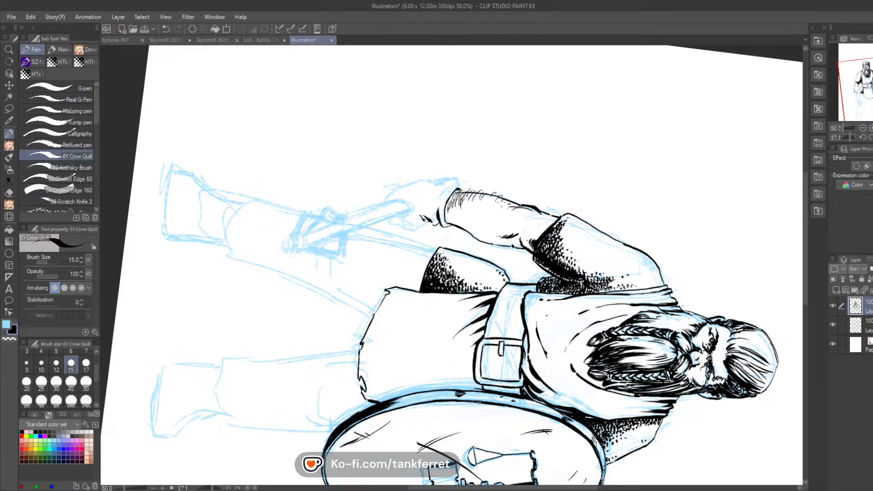
{"action": "mouse_move", "coordinate": [511, 207]}
{"action": "left_mouse_down"}
{"action": "mouse_move", "coordinate": [517, 199]}
{"action": "mouse_move", "coordinate": [492, 197]}
{"action": "left_mouse_up"}
{"action": "left_click_drag", "start_coordinate": [484, 208], "coordinate": [485, 197]}
{"action": "mouse_move", "coordinate": [500, 210]}
{"action": "left_mouse_down"}
{"action": "mouse_move", "coordinate": [504, 201]}
{"action": "mouse_move", "coordinate": [468, 195]}
{"action": "mouse_move", "coordinate": [498, 194]}
{"action": "left_mouse_up"}
{"action": "mouse_move", "coordinate": [485, 199]}
{"action": "left_mouse_down"}
{"action": "mouse_move", "coordinate": [483, 190]}
{"action": "mouse_move", "coordinate": [508, 193]}
{"action": "left_mouse_up"}
{"action": "left_click_drag", "start_coordinate": [507, 210], "coordinate": [527, 200]}
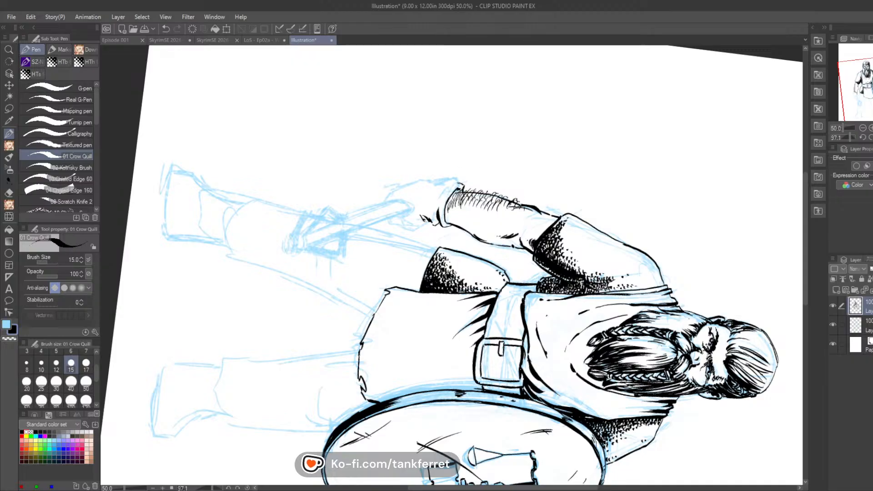
Step: Close the glove cuff and ink the thumb side and the fingers curling around the weapon handle
{"action": "mouse_move", "coordinate": [459, 182]}
{"action": "left_mouse_down"}
{"action": "mouse_move", "coordinate": [442, 197]}
{"action": "mouse_move", "coordinate": [426, 189]}
{"action": "left_mouse_up"}
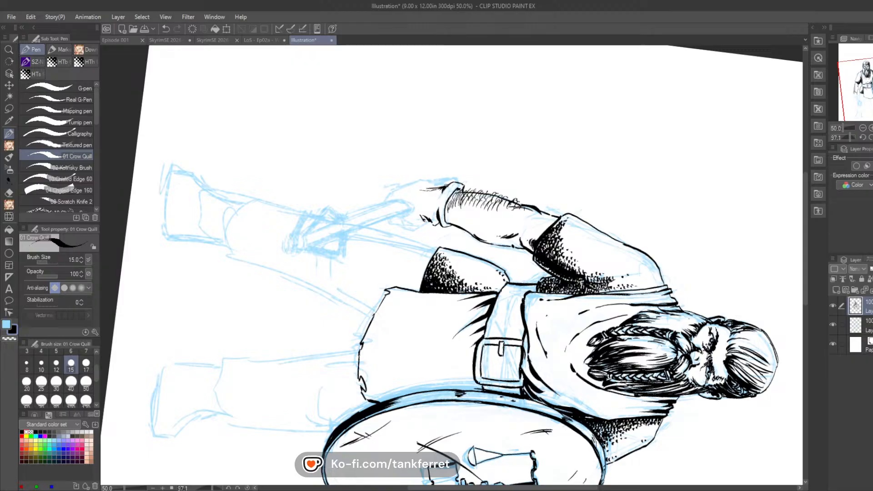
{"action": "key", "text": "r"}
{"action": "left_click_drag", "start_coordinate": [555, 151], "coordinate": [374, 119]}
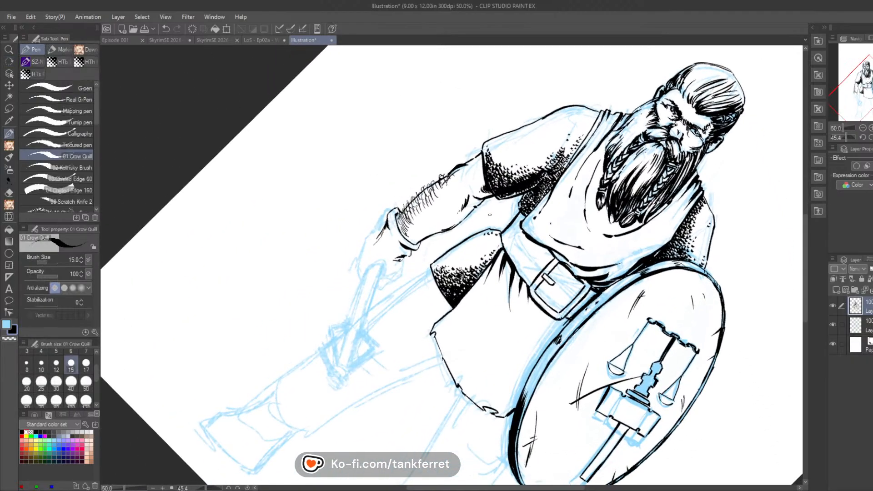
{"action": "key", "text": "r"}
{"action": "mouse_move", "coordinate": [490, 215]}
{"action": "left_mouse_down"}
{"action": "mouse_move", "coordinate": [418, 305]}
{"action": "mouse_move", "coordinate": [427, 311]}
{"action": "mouse_move", "coordinate": [416, 338]}
{"action": "left_mouse_up"}
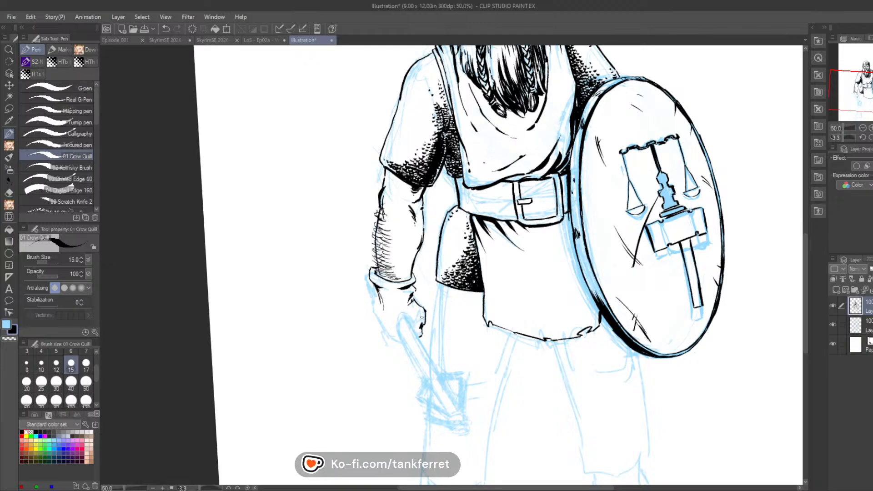
{"action": "mouse_move", "coordinate": [398, 320]}
{"action": "left_mouse_down"}
{"action": "mouse_move", "coordinate": [416, 327]}
{"action": "mouse_move", "coordinate": [404, 314]}
{"action": "left_mouse_up"}
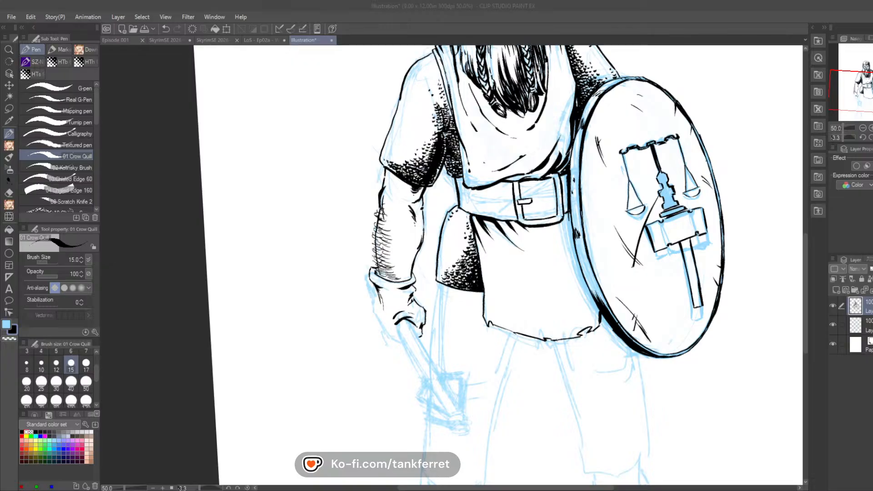
Step: Ink the glove's outer edge down to the knuckles and clean up the knuckle lines with the Hard eraser
{"action": "key", "text": "alt+Tab"}
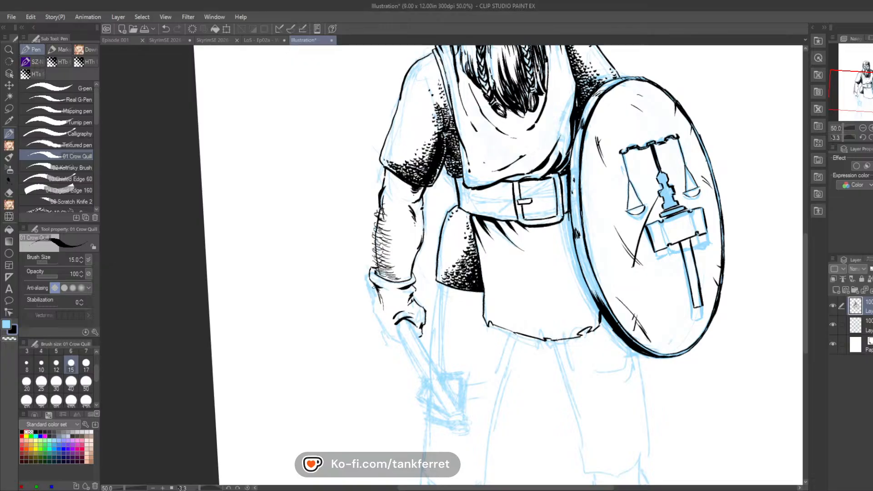
{"action": "mouse_move", "coordinate": [373, 286]}
{"action": "left_mouse_down"}
{"action": "mouse_move", "coordinate": [376, 316]}
{"action": "mouse_move", "coordinate": [394, 341]}
{"action": "mouse_move", "coordinate": [387, 333]}
{"action": "left_mouse_up"}
{"action": "left_click", "coordinate": [9, 193]}
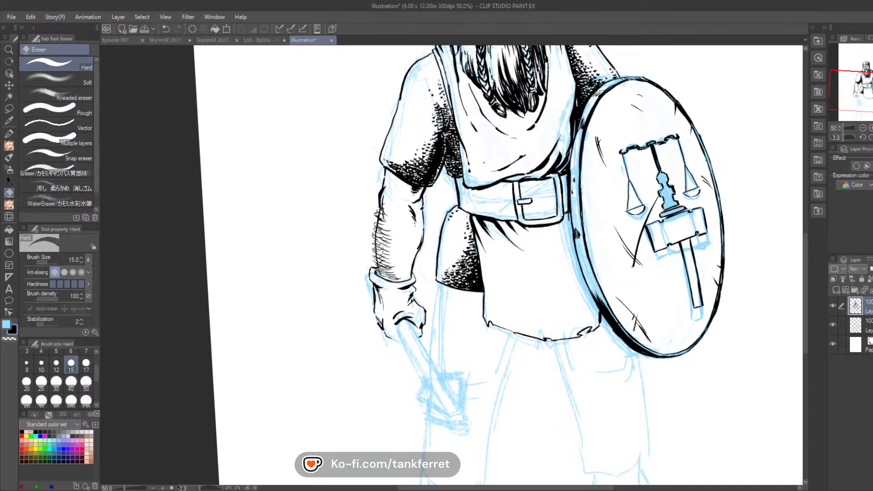
{"action": "left_click_drag", "start_coordinate": [380, 326], "coordinate": [381, 322]}
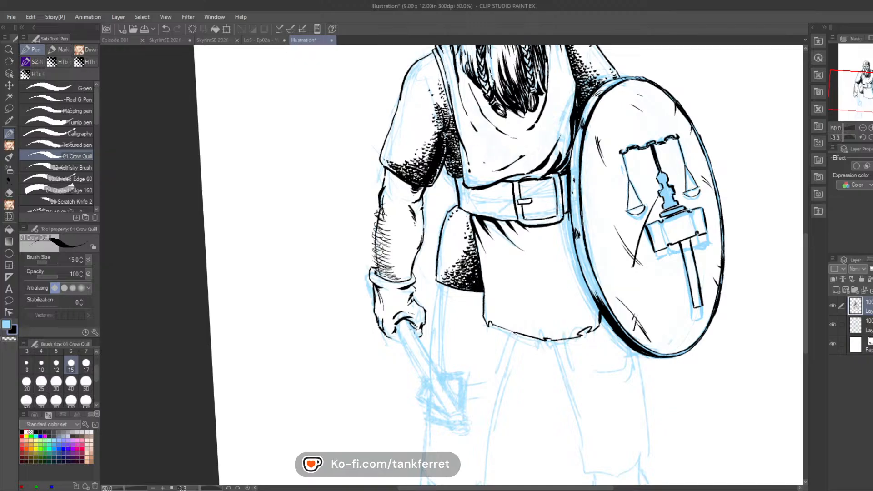
Step: Ink the mace handle from the fist to its collar, with a dark shadow along the handle's outer edge
{"action": "left_click_drag", "start_coordinate": [410, 325], "coordinate": [432, 369]}
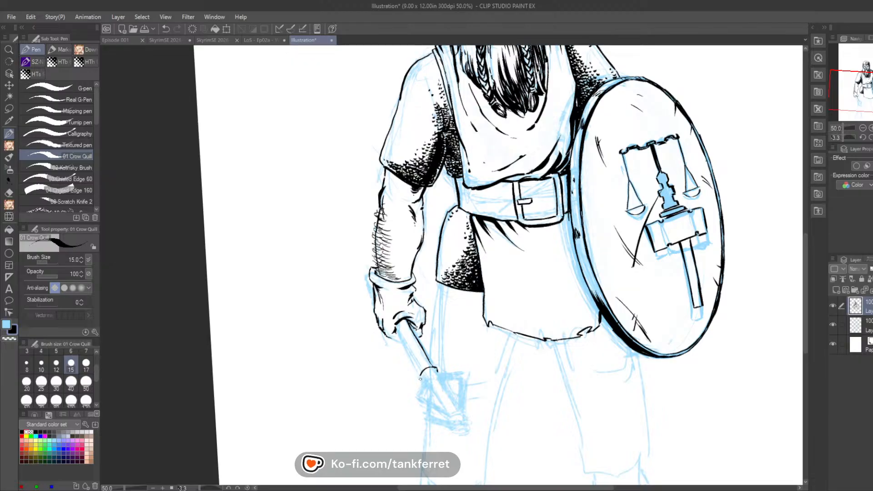
{"action": "mouse_move", "coordinate": [421, 373]}
{"action": "left_mouse_down"}
{"action": "mouse_move", "coordinate": [419, 380]}
{"action": "mouse_move", "coordinate": [428, 372]}
{"action": "left_mouse_up"}
{"action": "left_click_drag", "start_coordinate": [395, 331], "coordinate": [427, 376]}
{"action": "left_click_drag", "start_coordinate": [398, 324], "coordinate": [420, 369]}
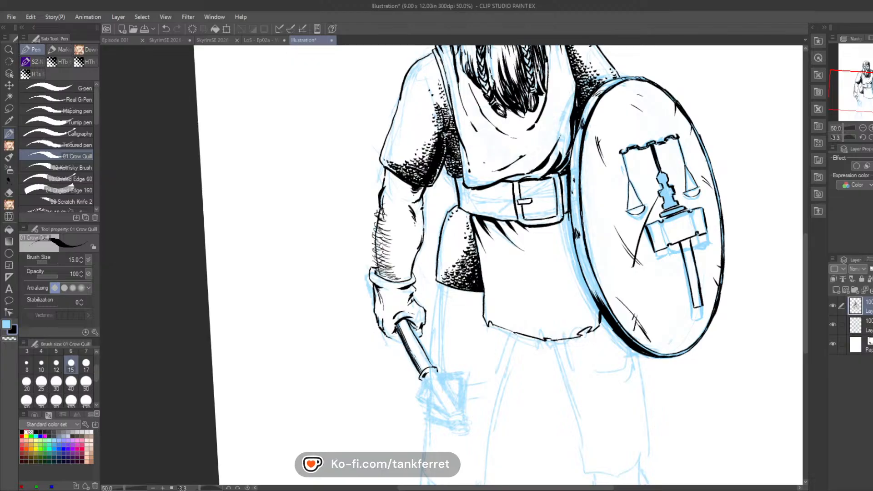
{"action": "left_click_drag", "start_coordinate": [387, 335], "coordinate": [400, 344]}
Step: Ink the mace head's shaft and the angular flanges on both sides of it below the collar
{"action": "left_click_drag", "start_coordinate": [439, 383], "coordinate": [457, 409]}
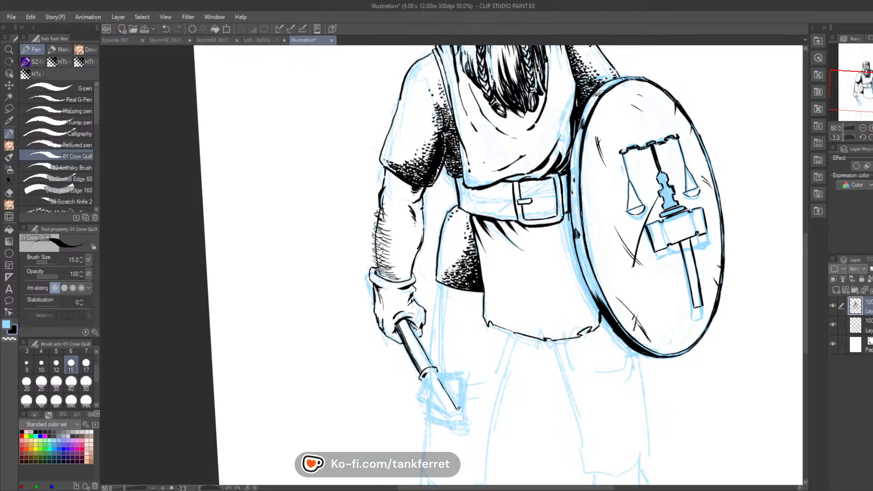
{"action": "mouse_move", "coordinate": [459, 405]}
{"action": "left_mouse_down"}
{"action": "mouse_move", "coordinate": [459, 379]}
{"action": "mouse_move", "coordinate": [461, 408]}
{"action": "left_mouse_up"}
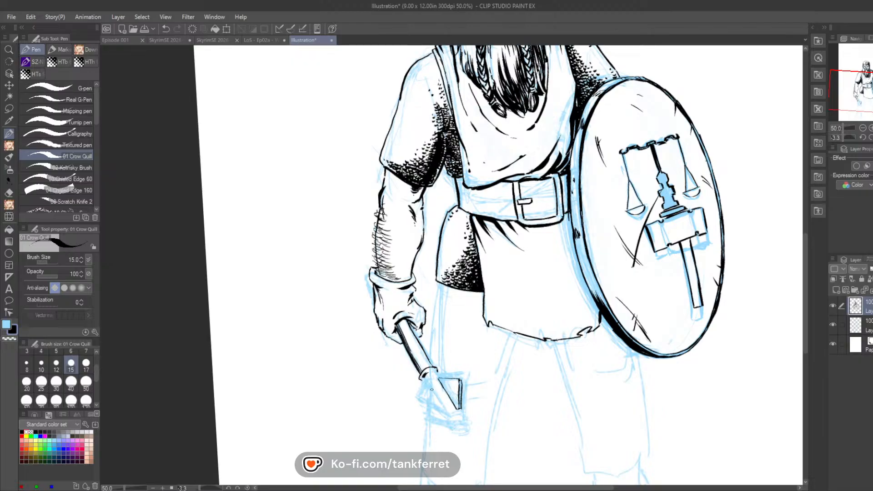
{"action": "mouse_move", "coordinate": [429, 384]}
{"action": "left_mouse_down"}
{"action": "mouse_move", "coordinate": [444, 408]}
{"action": "mouse_move", "coordinate": [421, 397]}
{"action": "mouse_move", "coordinate": [440, 411]}
{"action": "mouse_move", "coordinate": [422, 405]}
{"action": "mouse_move", "coordinate": [442, 413]}
{"action": "left_mouse_up"}
{"action": "left_click_drag", "start_coordinate": [486, 320], "coordinate": [499, 230]}
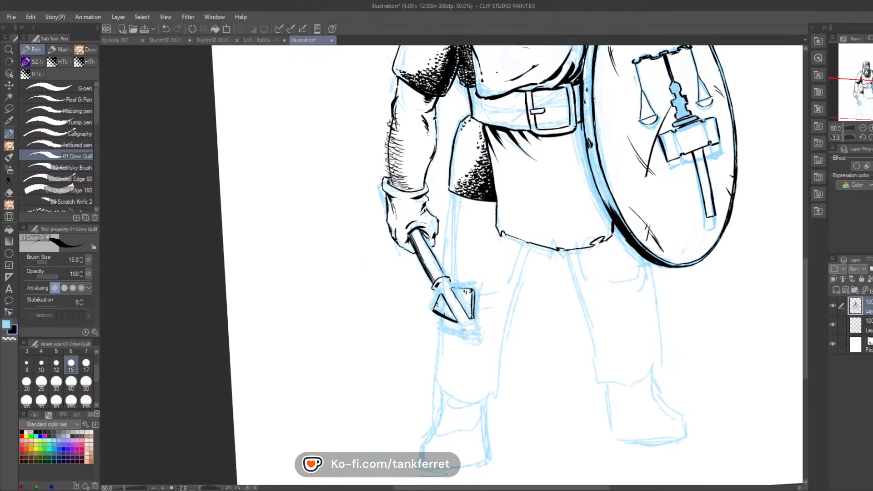
Step: Ink the rounded knob at the tip of the mace
{"action": "mouse_move", "coordinate": [463, 332]}
{"action": "left_mouse_down"}
{"action": "mouse_move", "coordinate": [476, 326]}
{"action": "mouse_move", "coordinate": [467, 324]}
{"action": "left_mouse_up"}
{"action": "left_click_drag", "start_coordinate": [470, 321], "coordinate": [479, 325]}
{"action": "left_click_drag", "start_coordinate": [472, 341], "coordinate": [478, 333]}
{"action": "left_click_drag", "start_coordinate": [481, 336], "coordinate": [475, 319]}
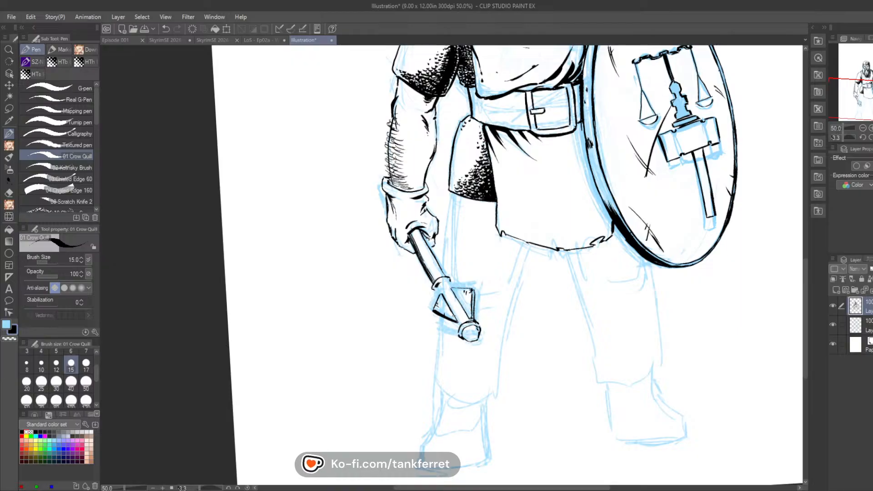
Step: Refine the collar and flange contours of the mace head and add the lower flange beside the knob
{"action": "left_click_drag", "start_coordinate": [441, 291], "coordinate": [435, 296]}
{"action": "left_click_drag", "start_coordinate": [455, 326], "coordinate": [457, 329]}
{"action": "left_click_drag", "start_coordinate": [451, 280], "coordinate": [455, 288]}
{"action": "mouse_move", "coordinate": [474, 317]}
{"action": "left_mouse_down"}
{"action": "mouse_move", "coordinate": [479, 324]}
{"action": "mouse_move", "coordinate": [446, 329]}
{"action": "mouse_move", "coordinate": [455, 333]}
{"action": "left_mouse_up"}
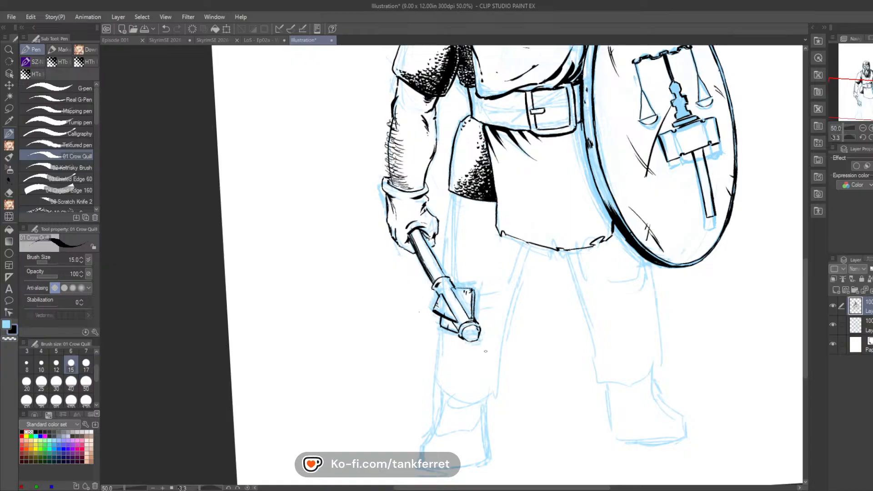
Step: Ink the trouser leg behind the mace, with both side contours and bunched fabric folds below the knee
{"action": "mouse_move", "coordinate": [480, 355]}
{"action": "left_mouse_down"}
{"action": "mouse_move", "coordinate": [460, 353]}
{"action": "mouse_move", "coordinate": [493, 350]}
{"action": "mouse_move", "coordinate": [502, 340]}
{"action": "mouse_move", "coordinate": [501, 347]}
{"action": "mouse_move", "coordinate": [527, 237]}
{"action": "left_mouse_up"}
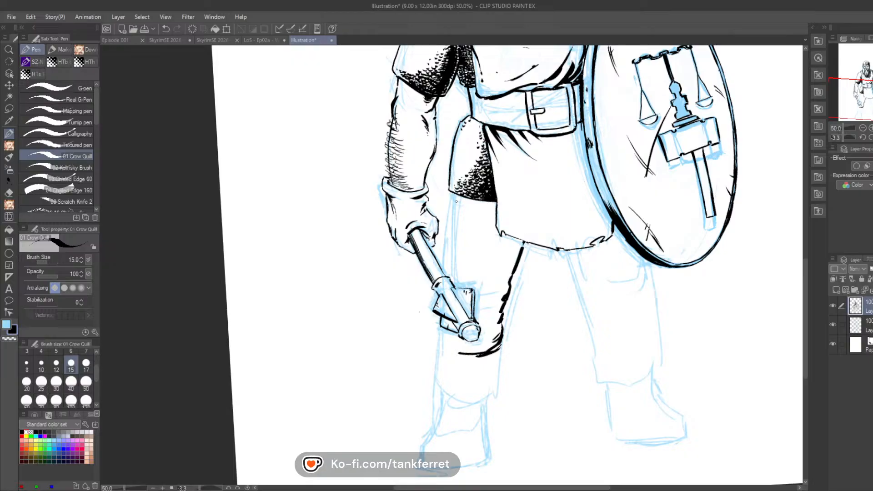
{"action": "left_click_drag", "start_coordinate": [457, 190], "coordinate": [444, 269]}
{"action": "mouse_move", "coordinate": [440, 340]}
{"action": "left_mouse_down"}
{"action": "mouse_move", "coordinate": [481, 355]}
{"action": "mouse_move", "coordinate": [462, 358]}
{"action": "mouse_move", "coordinate": [485, 341]}
{"action": "mouse_move", "coordinate": [454, 344]}
{"action": "mouse_move", "coordinate": [464, 352]}
{"action": "mouse_move", "coordinate": [455, 352]}
{"action": "mouse_move", "coordinate": [502, 335]}
{"action": "left_mouse_up"}
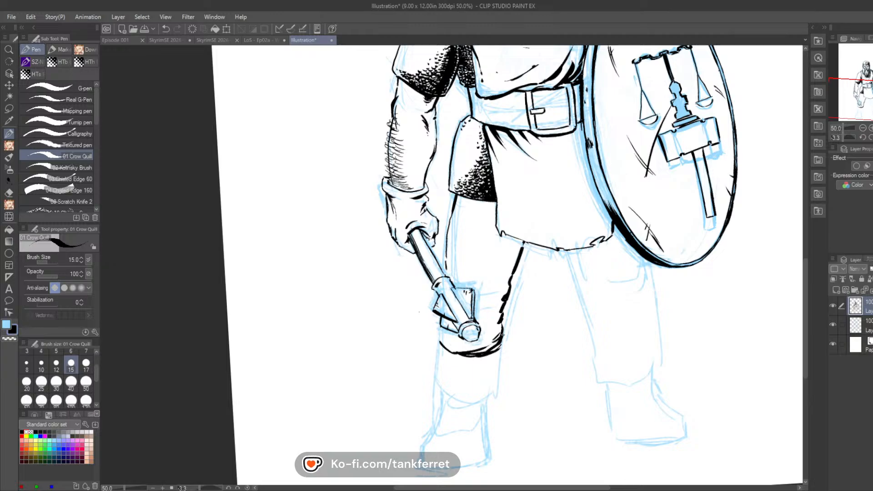
{"action": "mouse_move", "coordinate": [450, 348]}
{"action": "left_mouse_down"}
{"action": "mouse_move", "coordinate": [502, 325]}
{"action": "mouse_move", "coordinate": [485, 337]}
{"action": "mouse_move", "coordinate": [497, 332]}
{"action": "mouse_move", "coordinate": [502, 309]}
{"action": "left_mouse_up"}
Step: Ink the tall boot's outline under that trouser leg, including the foot and the sole line
{"action": "mouse_move", "coordinate": [438, 343]}
{"action": "left_mouse_down"}
{"action": "mouse_move", "coordinate": [437, 332]}
{"action": "mouse_move", "coordinate": [442, 407]}
{"action": "left_mouse_up"}
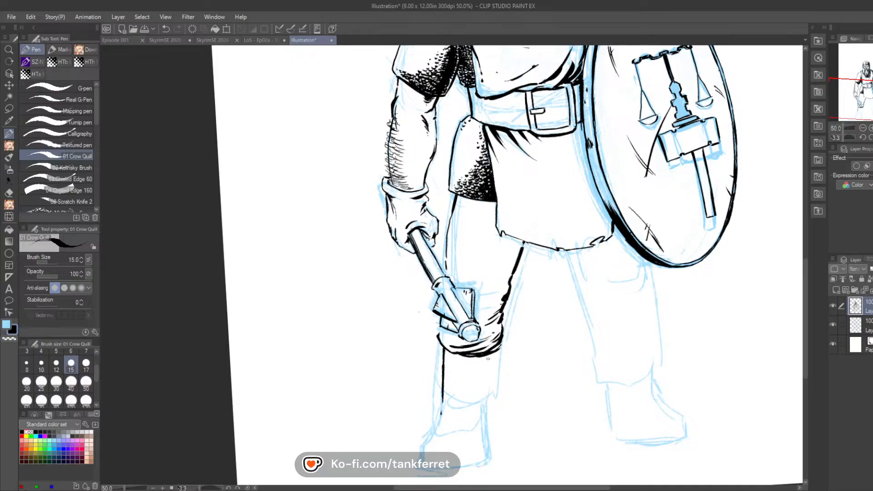
{"action": "left_click_drag", "start_coordinate": [488, 359], "coordinate": [485, 454]}
{"action": "mouse_move", "coordinate": [441, 400]}
{"action": "left_mouse_down"}
{"action": "mouse_move", "coordinate": [418, 451]}
{"action": "mouse_move", "coordinate": [444, 379]}
{"action": "mouse_move", "coordinate": [511, 314]}
{"action": "mouse_move", "coordinate": [496, 322]}
{"action": "mouse_move", "coordinate": [551, 314]}
{"action": "left_mouse_up"}
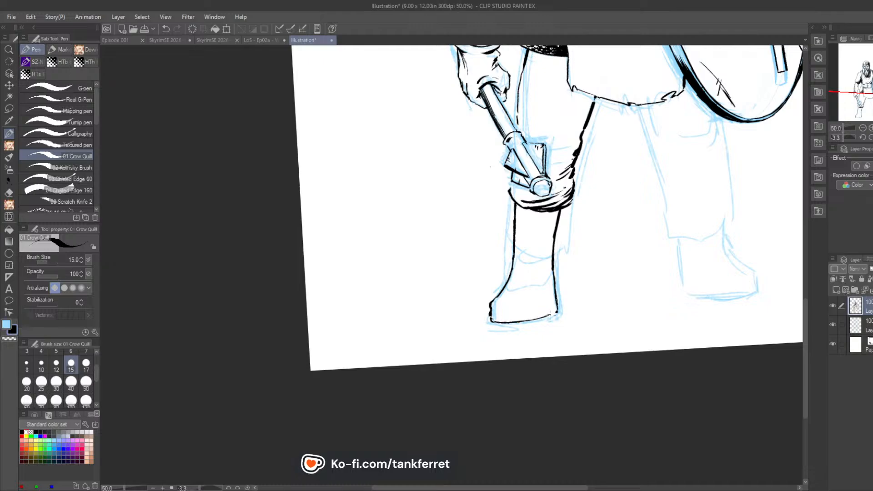
{"action": "left_click_drag", "start_coordinate": [489, 318], "coordinate": [553, 309]}
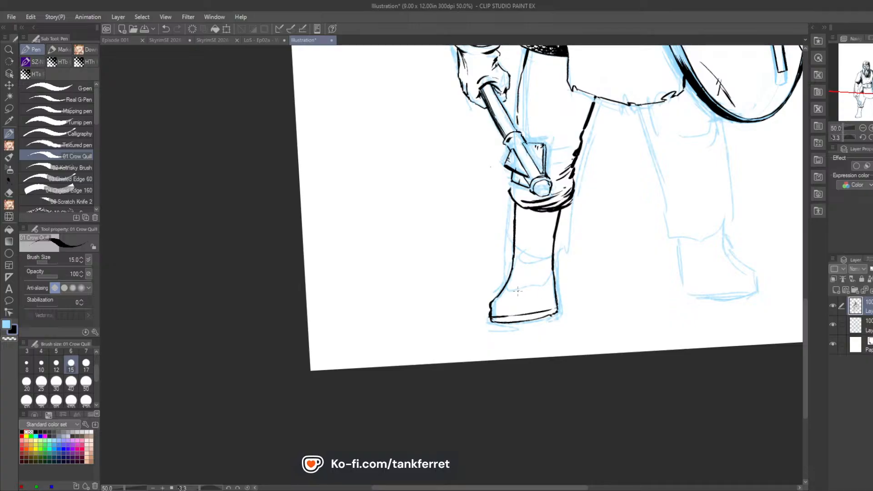
Step: Ink the boot's vertical shaft seams, the curved toe seam and small crease marks on the foot
{"action": "mouse_move", "coordinate": [517, 291]}
{"action": "left_mouse_down"}
{"action": "mouse_move", "coordinate": [535, 298]}
{"action": "mouse_move", "coordinate": [543, 287]}
{"action": "mouse_move", "coordinate": [546, 221]}
{"action": "left_mouse_up"}
{"action": "left_click_drag", "start_coordinate": [501, 293], "coordinate": [511, 288]}
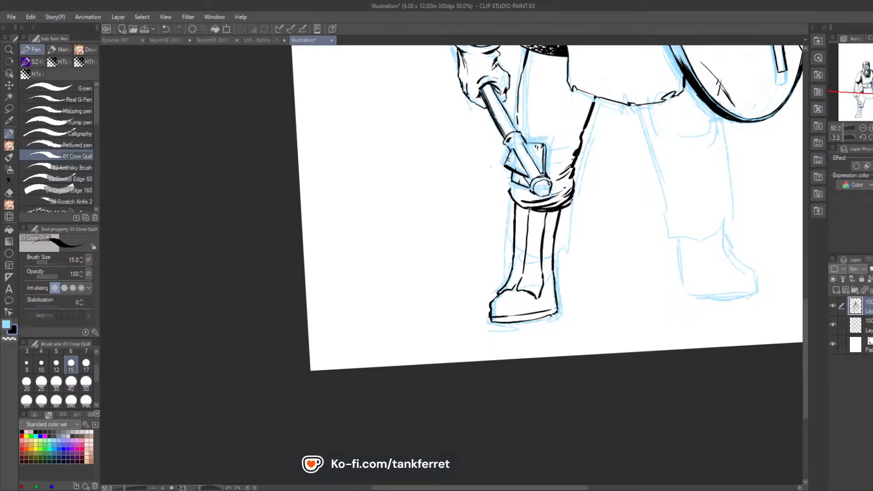
{"action": "left_click_drag", "start_coordinate": [525, 213], "coordinate": [514, 283]}
{"action": "left_click_drag", "start_coordinate": [513, 301], "coordinate": [502, 304]}
{"action": "left_click_drag", "start_coordinate": [535, 300], "coordinate": [543, 267]}
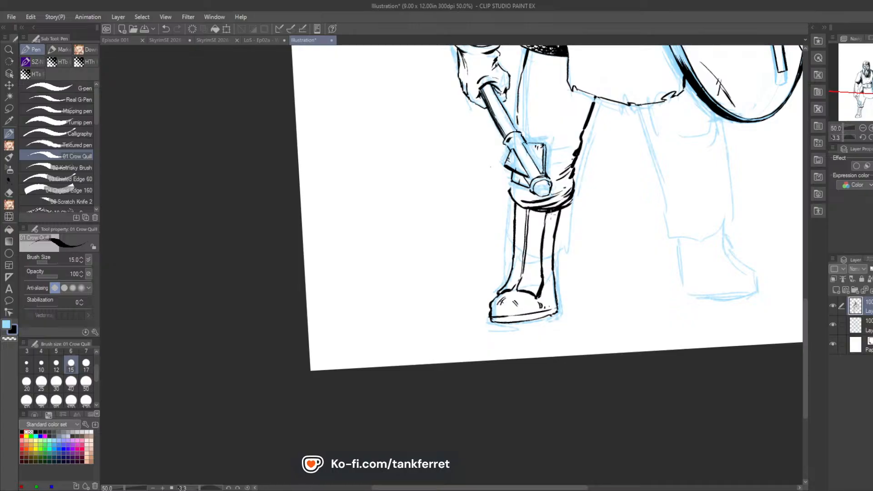
Step: Shade the boot shaft just below the trouser folds and ink short lacing strokes up the front seam
{"action": "left_click_drag", "start_coordinate": [556, 208], "coordinate": [542, 216]}
{"action": "left_click_drag", "start_coordinate": [554, 211], "coordinate": [544, 220]}
{"action": "left_click_drag", "start_coordinate": [507, 287], "coordinate": [524, 287]}
{"action": "mouse_move", "coordinate": [514, 281]}
{"action": "left_mouse_down"}
{"action": "mouse_move", "coordinate": [522, 285]}
{"action": "mouse_move", "coordinate": [519, 276]}
{"action": "left_mouse_up"}
{"action": "left_click_drag", "start_coordinate": [526, 265], "coordinate": [517, 265]}
{"action": "left_click_drag", "start_coordinate": [526, 245], "coordinate": [520, 255]}
{"action": "left_click_drag", "start_coordinate": [530, 244], "coordinate": [526, 224]}
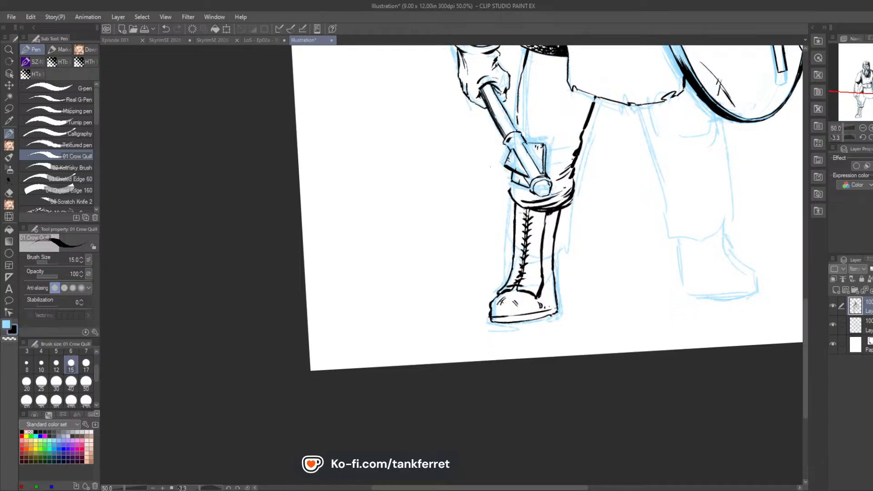
Step: Ink the inner contour of the trouser leg below the shield and its gathered hem under the knee
{"action": "left_click_drag", "start_coordinate": [523, 212], "coordinate": [528, 214]}
{"action": "left_click_drag", "start_coordinate": [858, 111], "coordinate": [869, 105]}
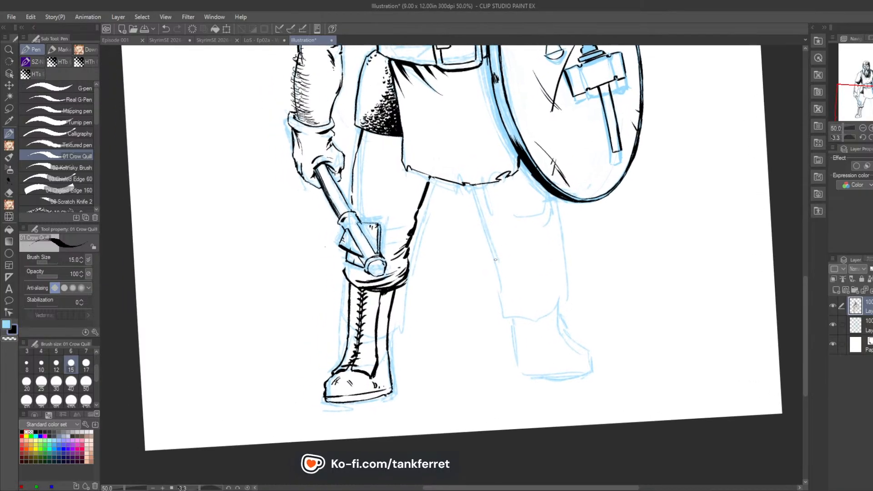
{"action": "mouse_move", "coordinate": [493, 258]}
{"action": "left_mouse_down"}
{"action": "mouse_move", "coordinate": [509, 271]}
{"action": "mouse_move", "coordinate": [556, 264]}
{"action": "left_mouse_up"}
{"action": "left_click_drag", "start_coordinate": [492, 257], "coordinate": [501, 263]}
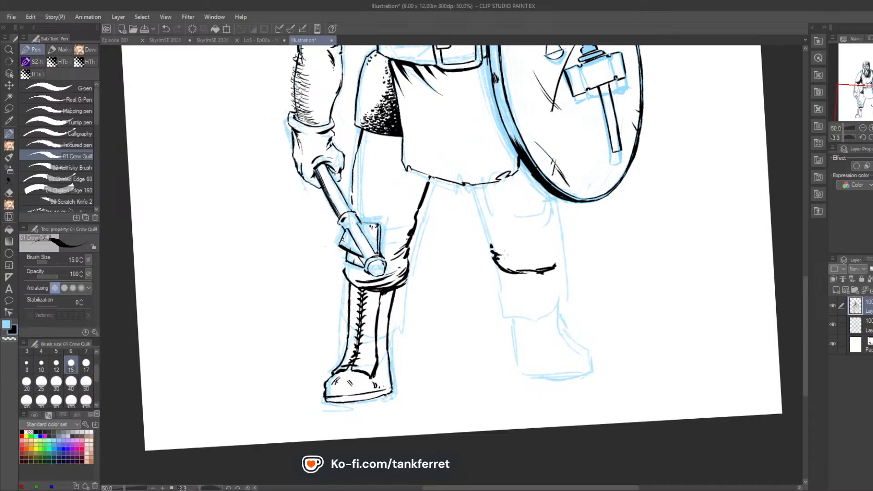
{"action": "left_click_drag", "start_coordinate": [492, 251], "coordinate": [475, 187]}
{"action": "left_click_drag", "start_coordinate": [409, 169], "coordinate": [426, 181]}
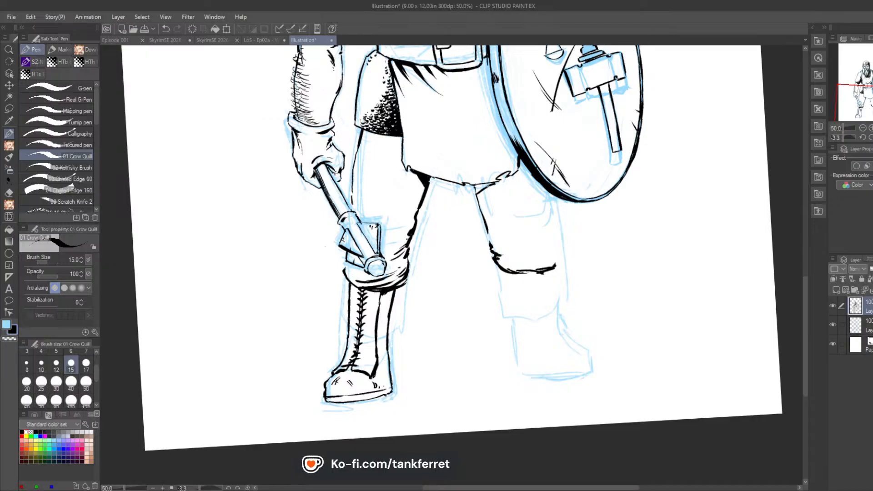
Step: Fill the shadow beneath the tunic hem and blacken the outer corner of that leg's gathered trouser hem
{"action": "mouse_move", "coordinate": [489, 186]}
{"action": "left_mouse_down"}
{"action": "mouse_move", "coordinate": [477, 193]}
{"action": "mouse_move", "coordinate": [483, 187]}
{"action": "left_mouse_up"}
{"action": "mouse_move", "coordinate": [556, 267]}
{"action": "left_mouse_down"}
{"action": "mouse_move", "coordinate": [561, 254]}
{"action": "mouse_move", "coordinate": [541, 264]}
{"action": "mouse_move", "coordinate": [535, 255]}
{"action": "mouse_move", "coordinate": [548, 246]}
{"action": "mouse_move", "coordinate": [522, 262]}
{"action": "mouse_move", "coordinate": [526, 268]}
{"action": "left_mouse_up"}
{"action": "left_click_drag", "start_coordinate": [544, 262], "coordinate": [521, 272]}
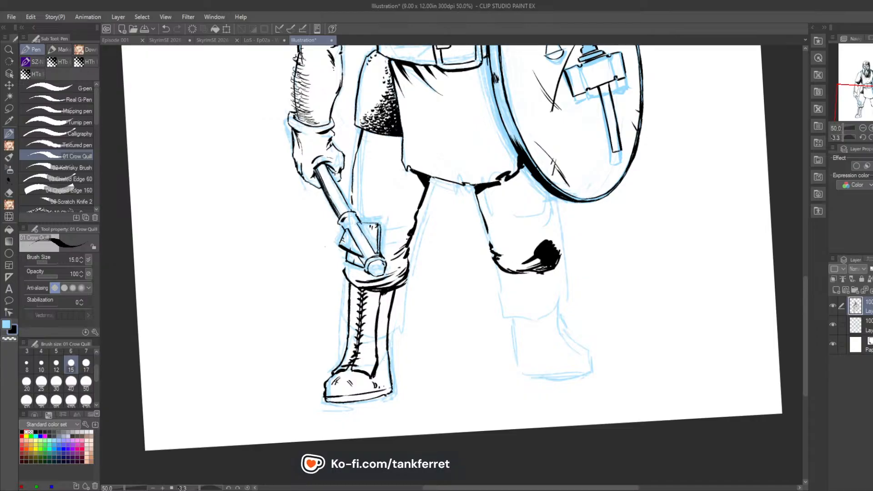
Step: Deepen the black shadow on the bunched trouser folds beside the mace head
{"action": "mouse_move", "coordinate": [404, 275]}
{"action": "left_mouse_down"}
{"action": "mouse_move", "coordinate": [389, 284]}
{"action": "mouse_move", "coordinate": [398, 273]}
{"action": "mouse_move", "coordinate": [389, 259]}
{"action": "left_mouse_up"}
{"action": "left_click_drag", "start_coordinate": [408, 244], "coordinate": [394, 250]}
{"action": "left_click_drag", "start_coordinate": [409, 236], "coordinate": [397, 246]}
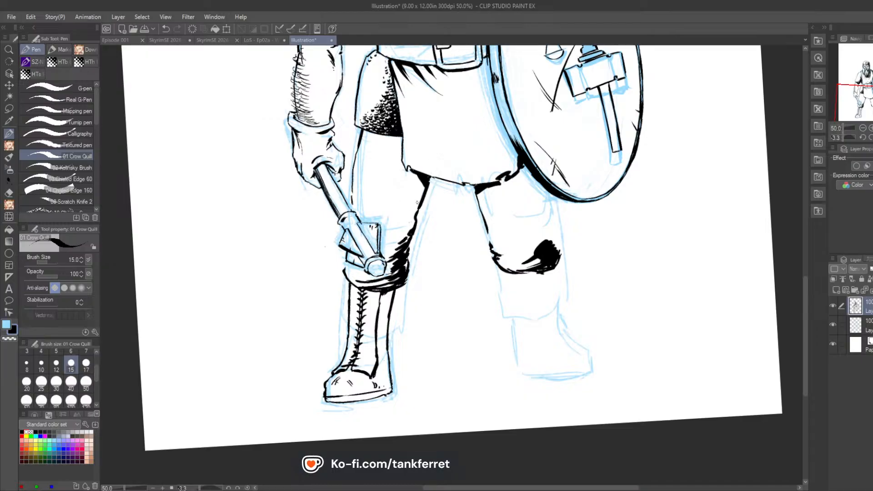
{"action": "left_click_drag", "start_coordinate": [407, 259], "coordinate": [377, 285]}
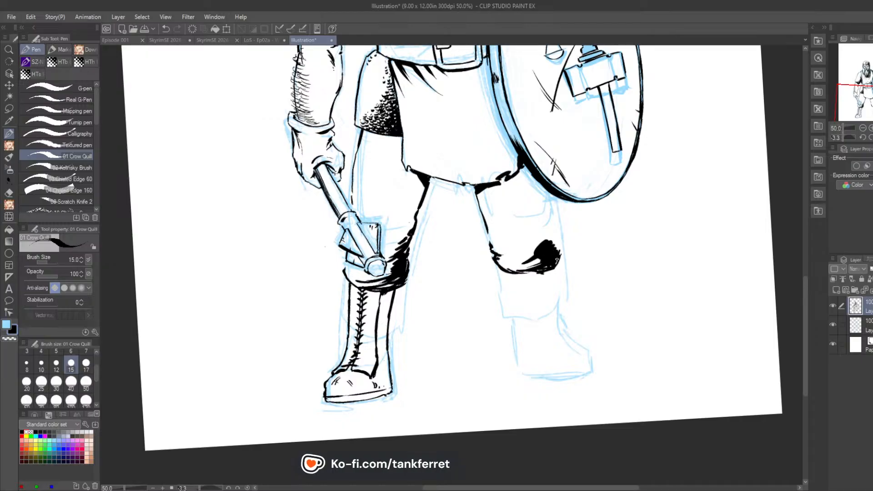
Step: Ink the outer contour of the trouser leg below the shield and fill a solid black shadow along it up to the shield rim
{"action": "left_click_drag", "start_coordinate": [557, 260], "coordinate": [557, 249]}
{"action": "left_click_drag", "start_coordinate": [557, 221], "coordinate": [556, 233]}
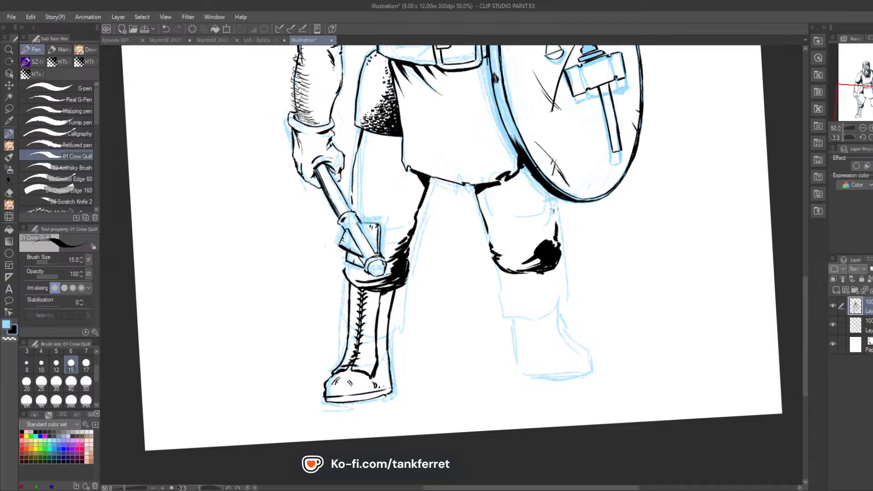
{"action": "left_click_drag", "start_coordinate": [550, 192], "coordinate": [559, 230]}
{"action": "mouse_move", "coordinate": [551, 242]}
{"action": "left_mouse_down"}
{"action": "mouse_move", "coordinate": [541, 191]}
{"action": "mouse_move", "coordinate": [532, 175]}
{"action": "mouse_move", "coordinate": [519, 173]}
{"action": "left_mouse_up"}
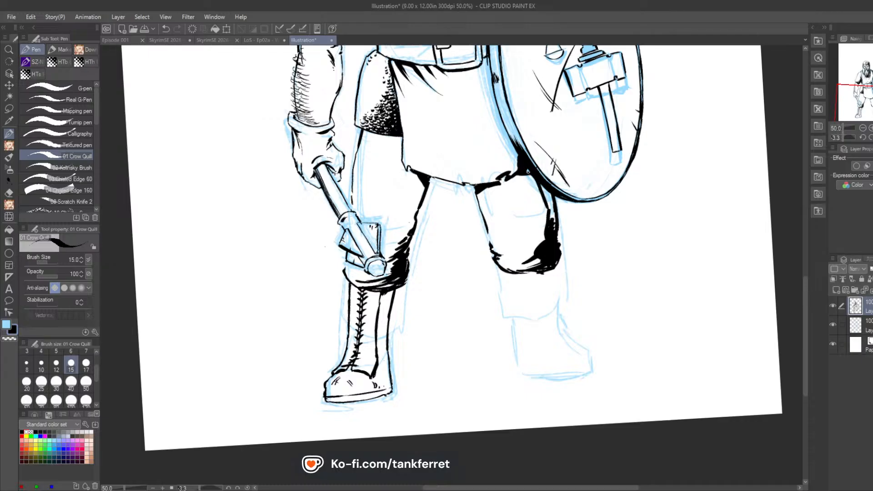
{"action": "mouse_move", "coordinate": [529, 172]}
{"action": "left_mouse_down"}
{"action": "mouse_move", "coordinate": [555, 230]}
{"action": "mouse_move", "coordinate": [492, 77]}
{"action": "mouse_move", "coordinate": [507, 166]}
{"action": "mouse_move", "coordinate": [537, 217]}
{"action": "left_mouse_up"}
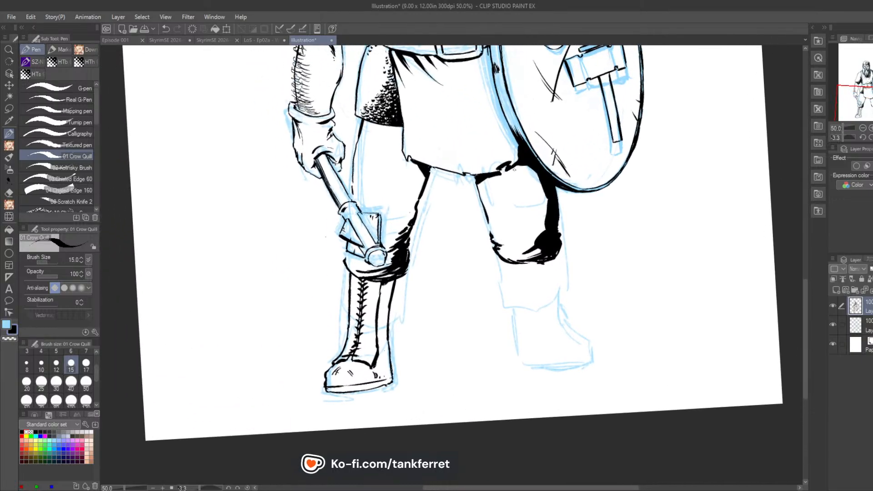
{"action": "left_click_drag", "start_coordinate": [514, 169], "coordinate": [512, 170]}
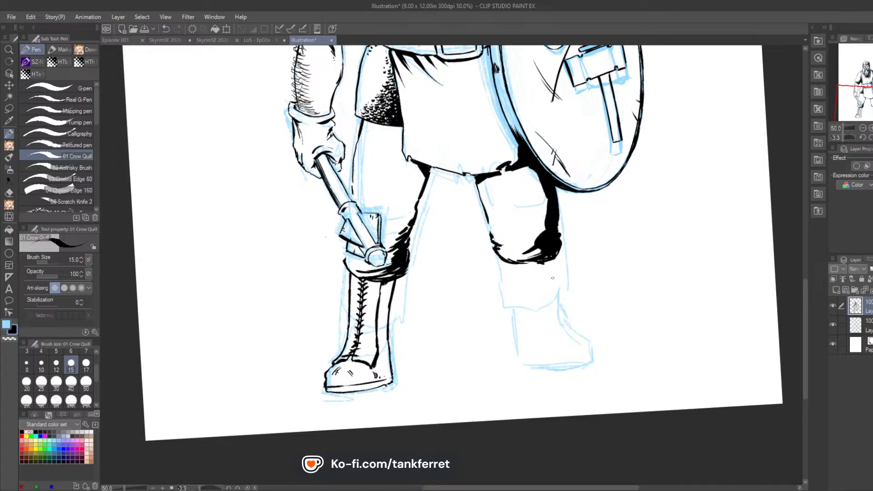
Step: Ink the outline of the boot on the shield-side leg, including the shaft sides, sole, toe and instep
{"action": "left_click_drag", "start_coordinate": [552, 258], "coordinate": [559, 326]}
{"action": "left_click_drag", "start_coordinate": [507, 264], "coordinate": [513, 324]}
{"action": "mouse_move", "coordinate": [510, 285]}
{"action": "left_mouse_down"}
{"action": "mouse_move", "coordinate": [516, 365]}
{"action": "mouse_move", "coordinate": [562, 371]}
{"action": "mouse_move", "coordinate": [591, 369]}
{"action": "mouse_move", "coordinate": [592, 360]}
{"action": "left_mouse_up"}
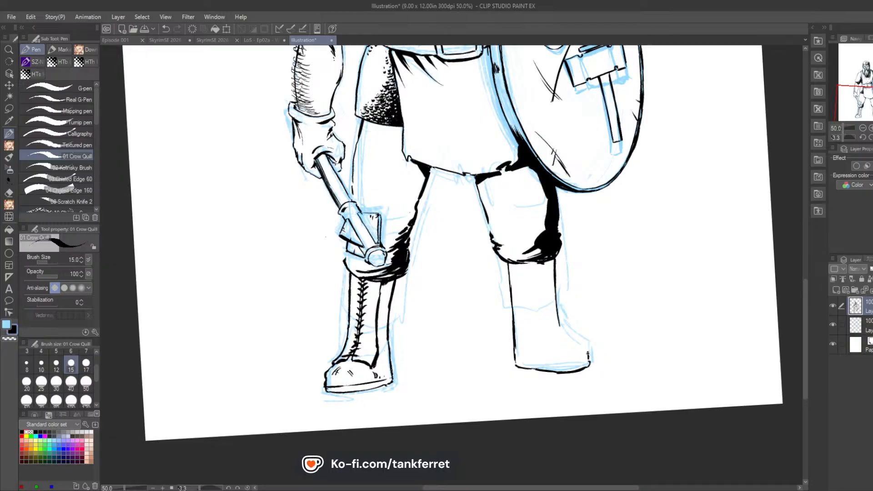
{"action": "left_click_drag", "start_coordinate": [586, 348], "coordinate": [561, 326]}
Step: Ink the shield-side boot's vertical shaft seams and angled toe seam, with short lacing strokes up the front
{"action": "left_click_drag", "start_coordinate": [546, 267], "coordinate": [550, 326]}
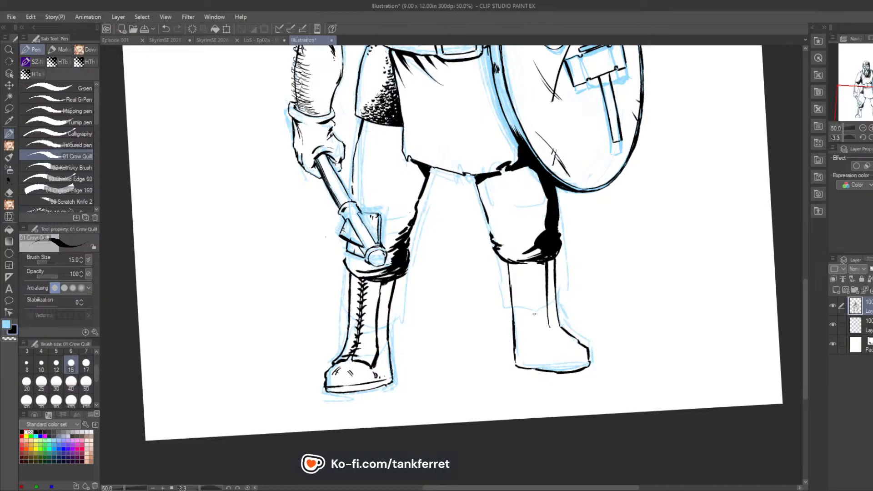
{"action": "left_click_drag", "start_coordinate": [529, 262], "coordinate": [532, 317]}
{"action": "left_click_drag", "start_coordinate": [530, 286], "coordinate": [536, 339]}
{"action": "left_click_drag", "start_coordinate": [543, 345], "coordinate": [568, 347]}
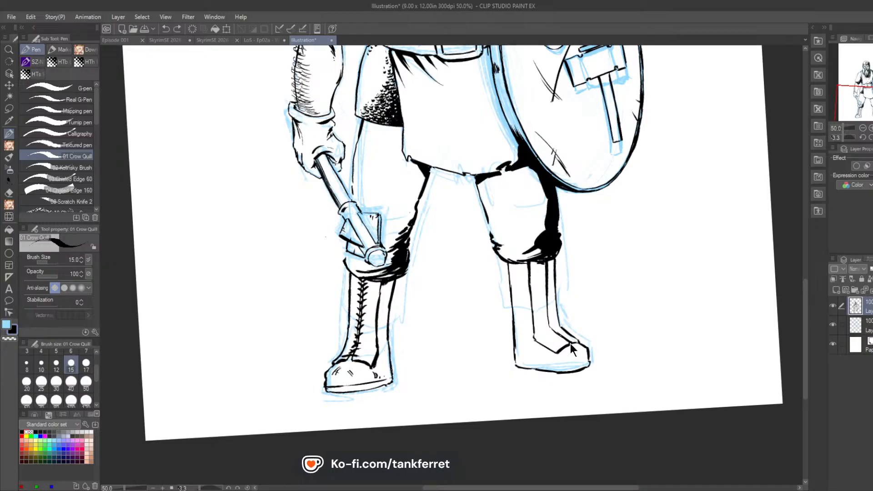
{"action": "left_click_drag", "start_coordinate": [564, 344], "coordinate": [574, 341]}
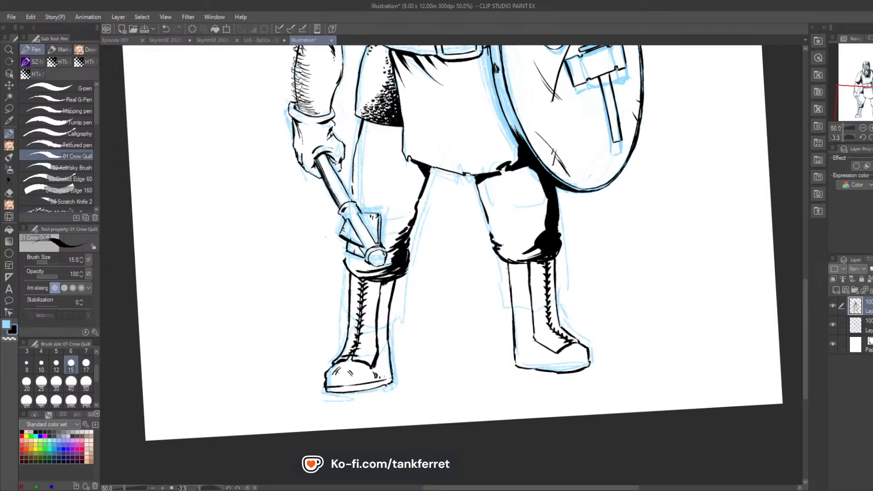
Step: Ink cuff bands across the tops of both boots and a sole line on the shield-side boot
{"action": "left_click_drag", "start_coordinate": [523, 269], "coordinate": [543, 264]}
{"action": "left_click_drag", "start_coordinate": [362, 285], "coordinate": [395, 282]}
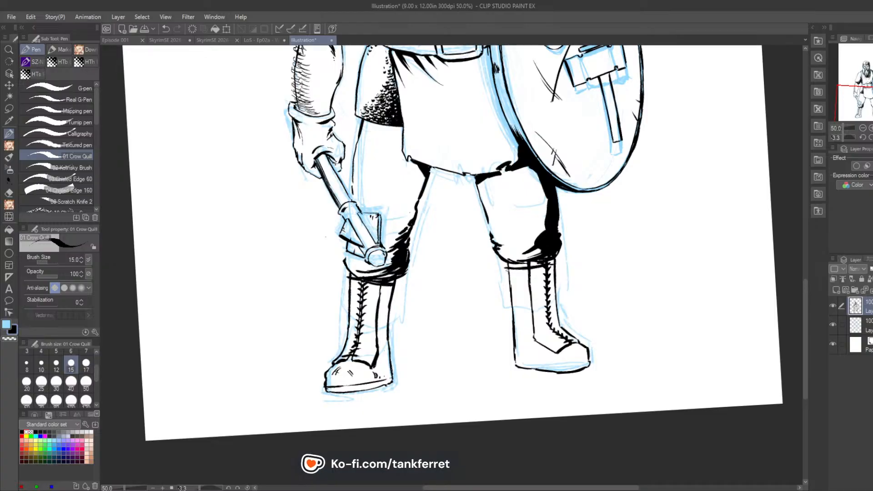
{"action": "left_click_drag", "start_coordinate": [506, 270], "coordinate": [545, 267]}
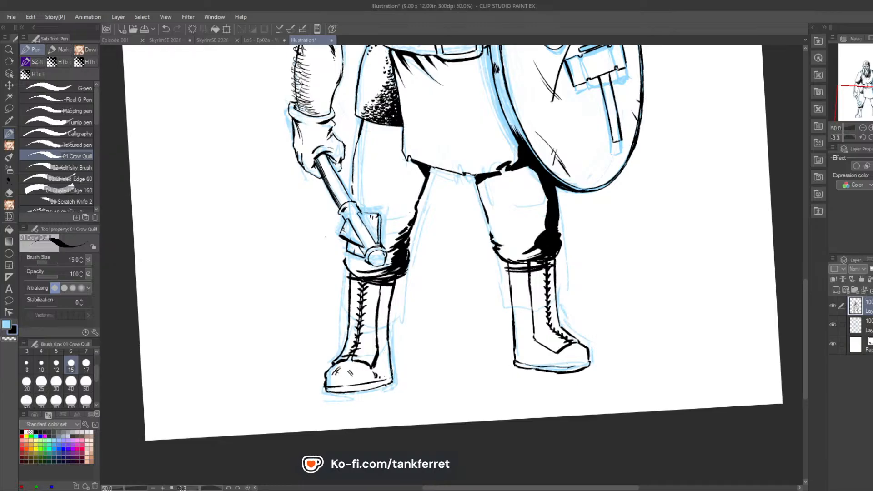
Step: Fill the shield-side boot's toe shadow and front shaft with solid black and thicken its sole near the toe
{"action": "mouse_move", "coordinate": [590, 359]}
{"action": "left_mouse_down"}
{"action": "mouse_move", "coordinate": [568, 360]}
{"action": "mouse_move", "coordinate": [573, 370]}
{"action": "left_mouse_up"}
{"action": "left_click_drag", "start_coordinate": [568, 350], "coordinate": [564, 358]}
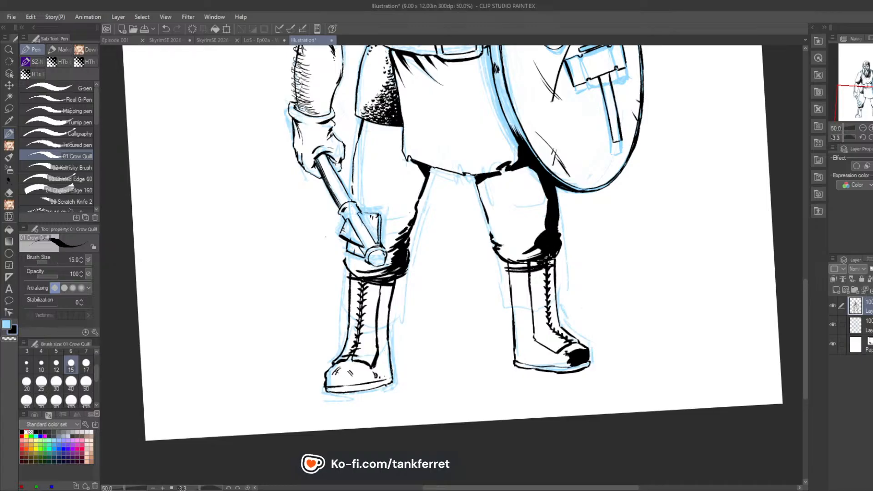
{"action": "mouse_move", "coordinate": [548, 262]}
{"action": "left_mouse_down"}
{"action": "mouse_move", "coordinate": [536, 275]}
{"action": "mouse_move", "coordinate": [536, 320]}
{"action": "mouse_move", "coordinate": [542, 336]}
{"action": "mouse_move", "coordinate": [552, 331]}
{"action": "left_mouse_up"}
{"action": "left_click_drag", "start_coordinate": [556, 303], "coordinate": [552, 321]}
{"action": "left_click_drag", "start_coordinate": [555, 287], "coordinate": [555, 325]}
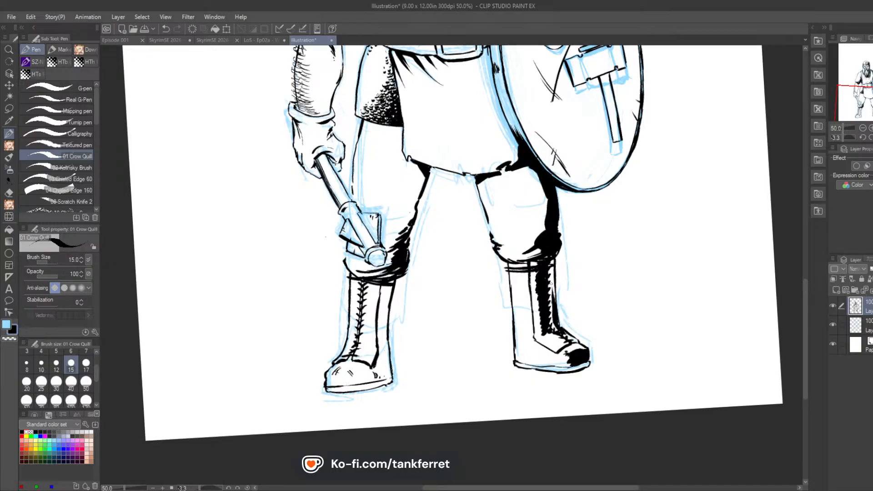
{"action": "mouse_move", "coordinate": [554, 268]}
{"action": "left_mouse_down"}
{"action": "mouse_move", "coordinate": [555, 315]}
{"action": "mouse_move", "coordinate": [551, 258]}
{"action": "mouse_move", "coordinate": [548, 330]}
{"action": "left_mouse_up"}
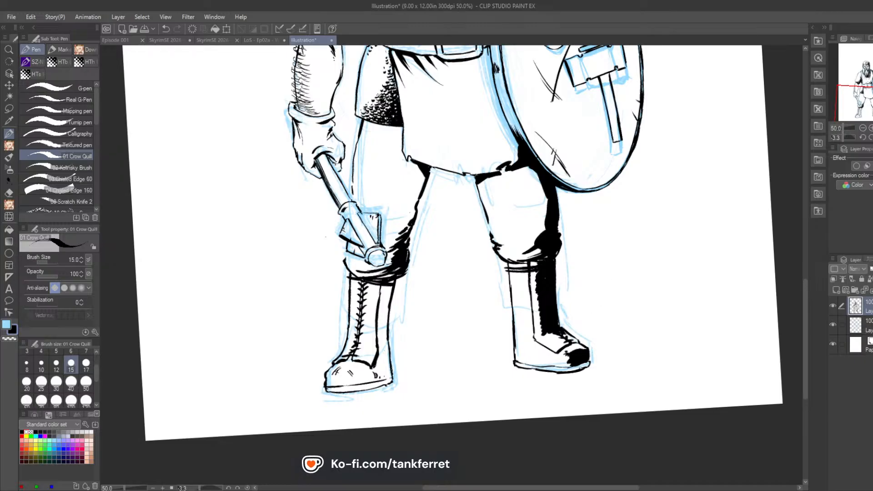
{"action": "left_click_drag", "start_coordinate": [584, 366], "coordinate": [558, 372]}
Step: Fill the inner side of the mace-side boot's shaft and foot with solid black shadow
{"action": "mouse_move", "coordinate": [389, 286]}
{"action": "left_mouse_down"}
{"action": "mouse_move", "coordinate": [378, 336]}
{"action": "mouse_move", "coordinate": [388, 362]}
{"action": "mouse_move", "coordinate": [387, 334]}
{"action": "mouse_move", "coordinate": [386, 362]}
{"action": "left_mouse_up"}
{"action": "mouse_move", "coordinate": [380, 326]}
{"action": "left_mouse_down"}
{"action": "mouse_move", "coordinate": [383, 382]}
{"action": "mouse_move", "coordinate": [390, 375]}
{"action": "left_mouse_up"}
{"action": "mouse_move", "coordinate": [388, 344]}
{"action": "left_mouse_down"}
{"action": "mouse_move", "coordinate": [389, 358]}
{"action": "mouse_move", "coordinate": [381, 343]}
{"action": "left_mouse_up"}
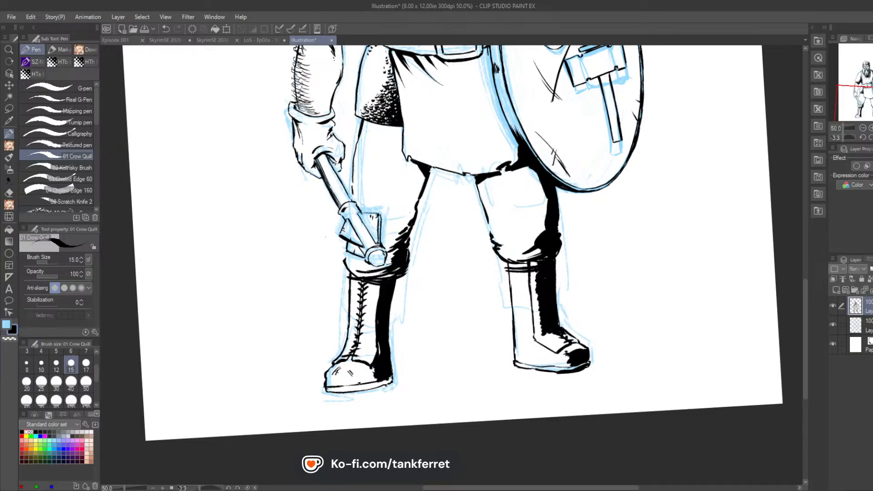
{"action": "left_click_drag", "start_coordinate": [372, 370], "coordinate": [362, 381]}
{"action": "mouse_move", "coordinate": [376, 377]}
{"action": "left_mouse_down"}
{"action": "mouse_move", "coordinate": [366, 382]}
{"action": "mouse_move", "coordinate": [375, 368]}
{"action": "mouse_move", "coordinate": [371, 388]}
{"action": "mouse_move", "coordinate": [391, 378]}
{"action": "left_mouse_up"}
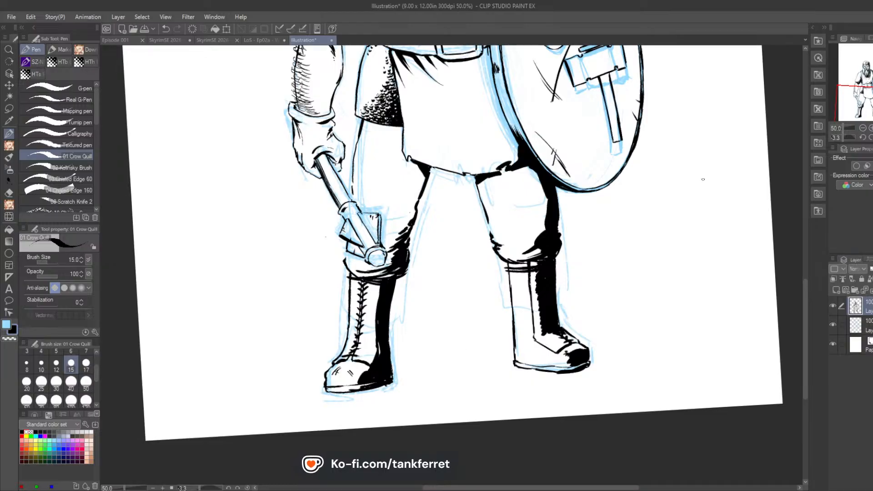
Step: Try hatching a ground shadow with long parallel strokes from the mace-side boot across to beyond the other boot
{"action": "key", "text": "r"}
{"action": "left_click_drag", "start_coordinate": [638, 266], "coordinate": [579, 195]}
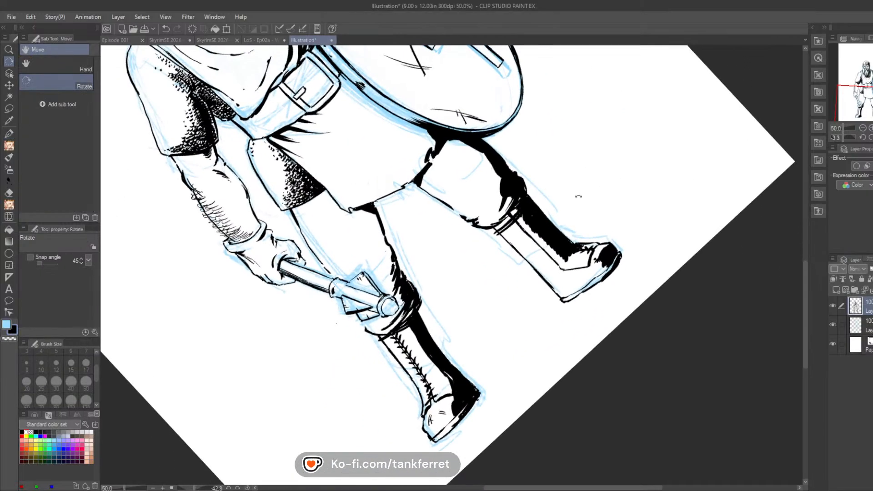
{"action": "left_click_drag", "start_coordinate": [479, 404], "coordinate": [509, 371]}
{"action": "mouse_move", "coordinate": [459, 424]}
{"action": "left_mouse_down"}
{"action": "mouse_move", "coordinate": [550, 339]}
{"action": "mouse_move", "coordinate": [486, 402]}
{"action": "mouse_move", "coordinate": [528, 361]}
{"action": "left_mouse_up"}
{"action": "left_click_drag", "start_coordinate": [468, 426], "coordinate": [619, 270]}
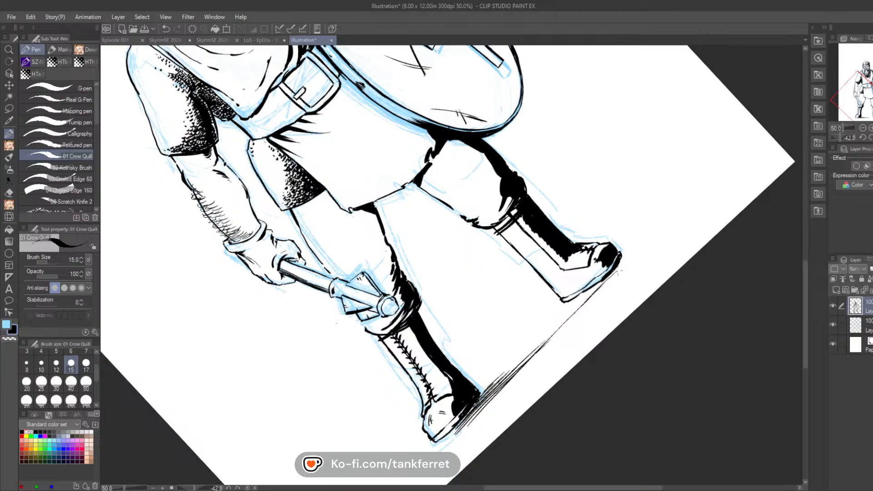
{"action": "mouse_move", "coordinate": [545, 343]}
{"action": "left_mouse_down"}
{"action": "mouse_move", "coordinate": [614, 272]}
{"action": "mouse_move", "coordinate": [599, 281]}
{"action": "left_mouse_up"}
{"action": "left_click_drag", "start_coordinate": [560, 323], "coordinate": [607, 278]}
{"action": "mouse_move", "coordinate": [502, 383]}
{"action": "left_mouse_down"}
{"action": "mouse_move", "coordinate": [600, 283]}
{"action": "mouse_move", "coordinate": [572, 310]}
{"action": "mouse_move", "coordinate": [589, 289]}
{"action": "left_mouse_up"}
{"action": "left_click_drag", "start_coordinate": [534, 337], "coordinate": [572, 299]}
{"action": "mouse_move", "coordinate": [520, 362]}
{"action": "left_mouse_down"}
{"action": "mouse_move", "coordinate": [588, 291]}
{"action": "mouse_move", "coordinate": [580, 297]}
{"action": "left_mouse_up"}
{"action": "left_click_drag", "start_coordinate": [563, 313], "coordinate": [583, 293]}
{"action": "left_click_drag", "start_coordinate": [543, 331], "coordinate": [579, 296]}
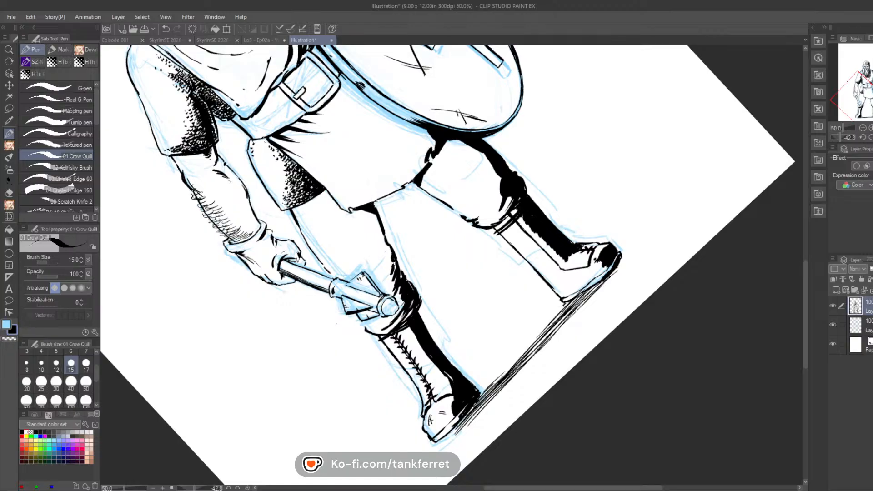
{"action": "left_click_drag", "start_coordinate": [518, 360], "coordinate": [564, 305]}
{"action": "mouse_move", "coordinate": [493, 384]}
{"action": "left_mouse_down"}
{"action": "mouse_move", "coordinate": [536, 333]}
{"action": "mouse_move", "coordinate": [563, 308]}
{"action": "mouse_move", "coordinate": [529, 343]}
{"action": "mouse_move", "coordinate": [620, 269]}
{"action": "mouse_move", "coordinate": [580, 309]}
{"action": "left_mouse_up"}
{"action": "left_click_drag", "start_coordinate": [475, 419], "coordinate": [591, 305]}
{"action": "left_click_drag", "start_coordinate": [488, 404], "coordinate": [591, 301]}
{"action": "left_click_drag", "start_coordinate": [509, 385], "coordinate": [612, 281]}
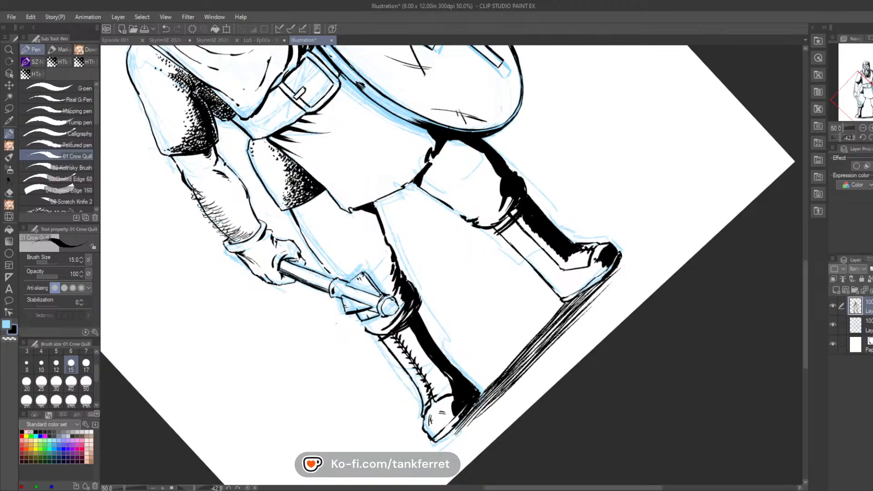
{"action": "mouse_move", "coordinate": [562, 334]}
{"action": "left_mouse_down"}
{"action": "mouse_move", "coordinate": [634, 262]}
{"action": "mouse_move", "coordinate": [607, 281]}
{"action": "left_mouse_up"}
{"action": "mouse_move", "coordinate": [583, 311]}
{"action": "left_mouse_down"}
{"action": "mouse_move", "coordinate": [644, 251]}
{"action": "mouse_move", "coordinate": [637, 264]}
{"action": "left_mouse_up"}
{"action": "left_click_drag", "start_coordinate": [558, 341], "coordinate": [646, 263]}
{"action": "left_click_drag", "start_coordinate": [487, 418], "coordinate": [616, 294]}
{"action": "left_click_drag", "start_coordinate": [509, 391], "coordinate": [594, 303]}
{"action": "left_click_drag", "start_coordinate": [523, 376], "coordinate": [600, 305]}
{"action": "left_click_drag", "start_coordinate": [593, 309], "coordinate": [611, 293]}
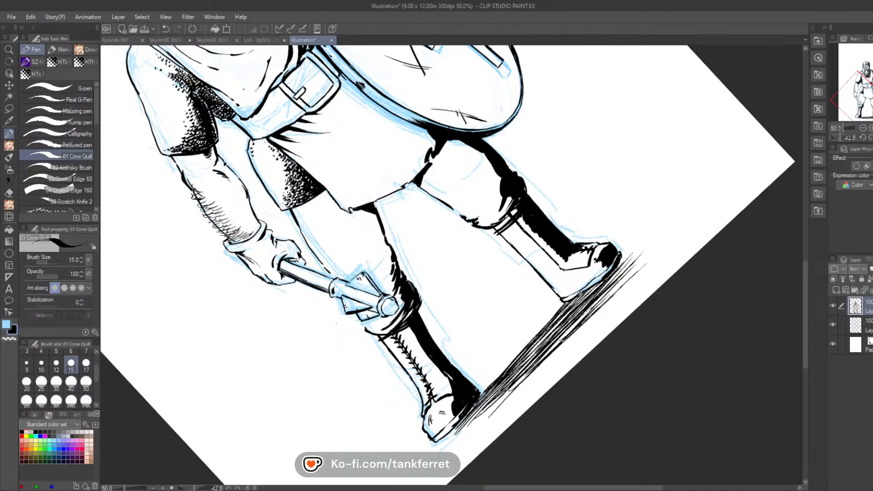
{"action": "left_click_drag", "start_coordinate": [555, 346], "coordinate": [603, 298]}
{"action": "left_click_drag", "start_coordinate": [599, 300], "coordinate": [645, 255]}
{"action": "left_click_drag", "start_coordinate": [589, 324], "coordinate": [653, 252]}
Step: Undo all the hatching strokes of the ground shadow
{"action": "key", "text": "ctrl+z"}
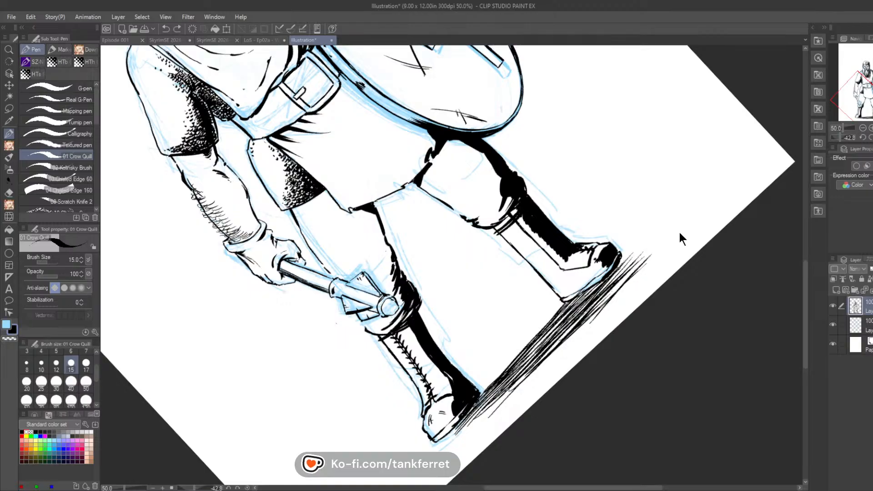
{"action": "key", "text": "ctrl+z"}
{"action": "key", "text": "ctrl+z"}
{"action": "key", "text": "ctrl+z"}
{"action": "key", "text": "ctrl+z"}
{"action": "key", "text": "ctrl+z"}
{"action": "key", "text": "ctrl+z"}
{"action": "key", "text": "ctrl+z"}
{"action": "key", "text": "ctrl+z"}
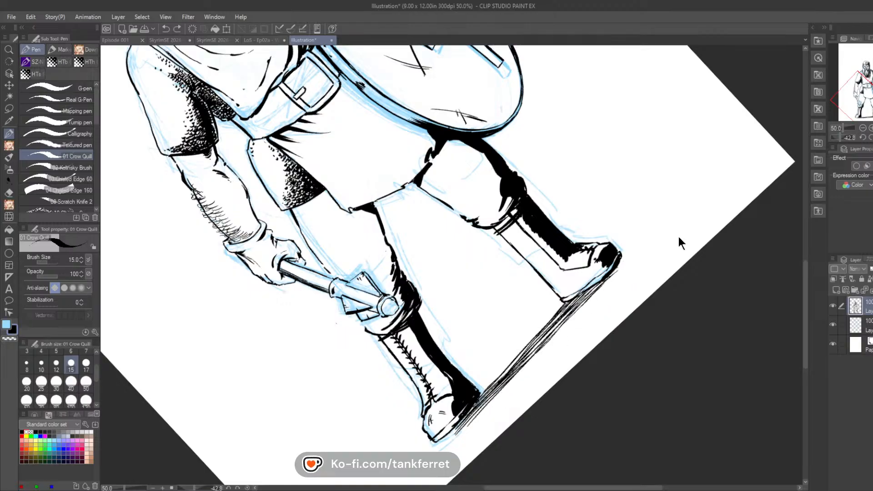
{"action": "key", "text": "ctrl+z"}
{"action": "key", "text": "ctrl+z"}
{"action": "key", "text": "ctrl+z"}
{"action": "key", "text": "ctrl+z"}
{"action": "key", "text": "ctrl+z"}
{"action": "key", "text": "ctrl+z"}
{"action": "key", "text": "ctrl+z"}
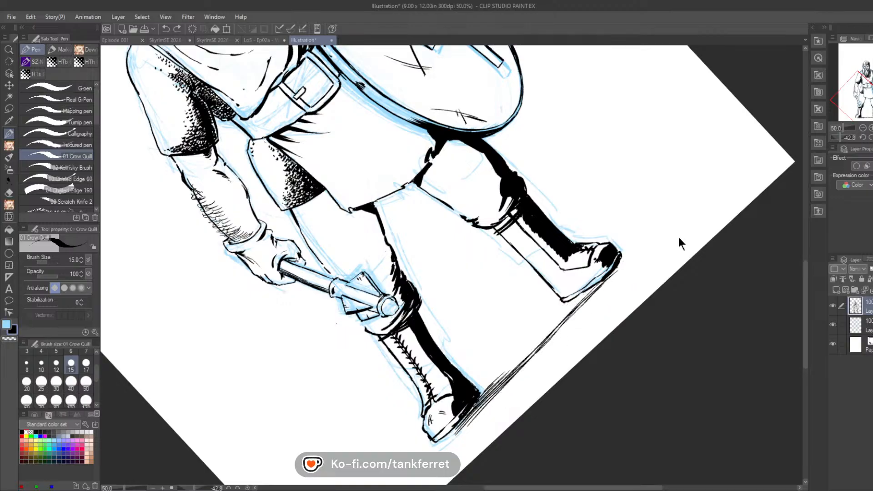
{"action": "key", "text": "ctrl+z"}
{"action": "key", "text": "ctrl+z"}
{"action": "key", "text": "ctrl+z"}
{"action": "key", "text": "ctrl+z"}
{"action": "key", "text": "ctrl+z"}
{"action": "key", "text": "ctrl+z"}
{"action": "key", "text": "ctrl+z"}
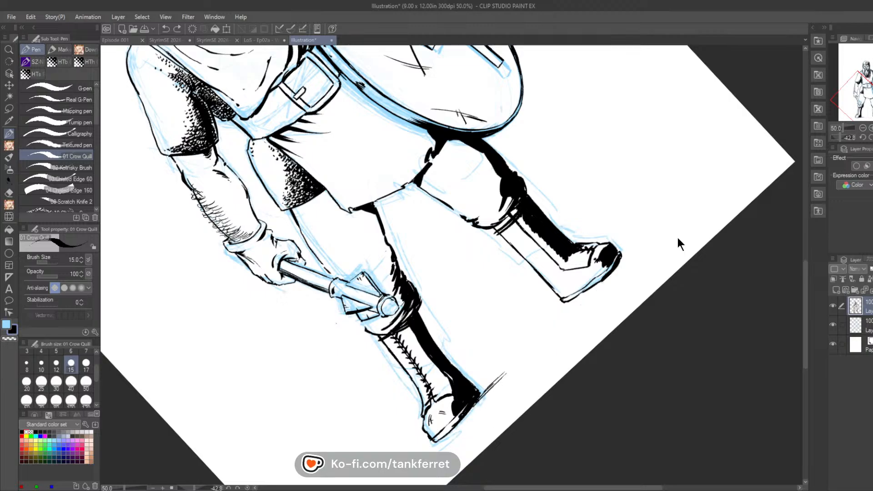
{"action": "key", "text": "ctrl+z"}
{"action": "key", "text": "ctrl+z"}
{"action": "key", "text": "ctrl+z"}
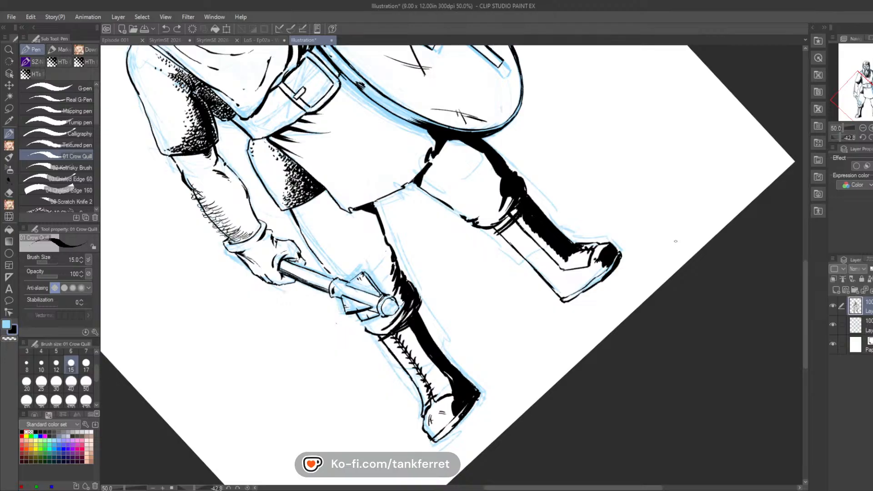
Step: Add a new layer above the ink layer and hide the blue sketch layer
{"action": "left_click_drag", "start_coordinate": [610, 266], "coordinate": [582, 288]}
{"action": "left_click", "coordinate": [836, 290]}
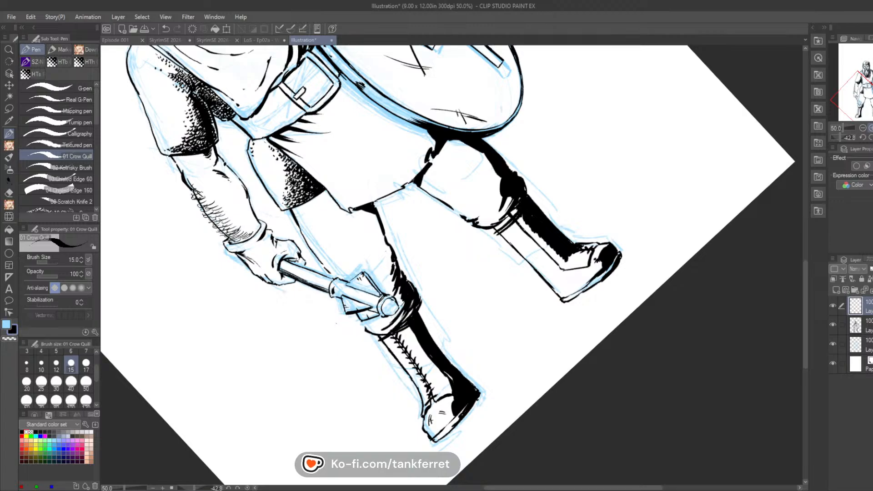
{"action": "left_click", "coordinate": [870, 138]}
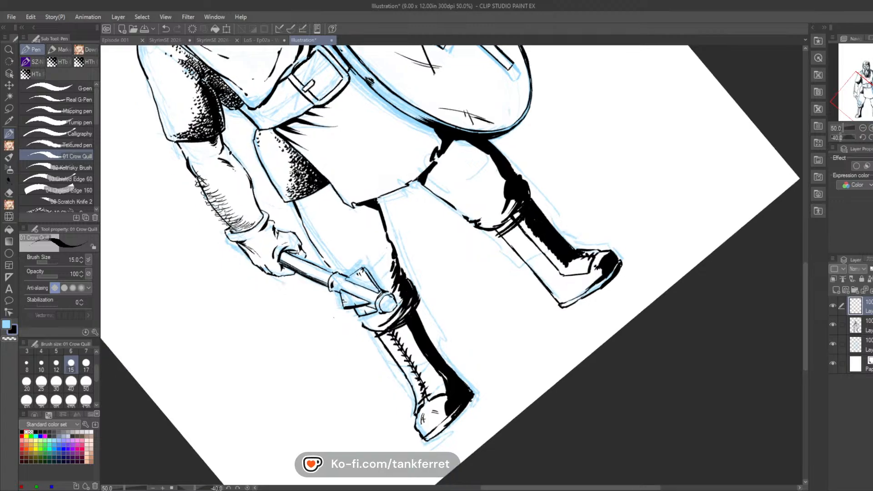
{"action": "key", "text": "ctrl+@"}
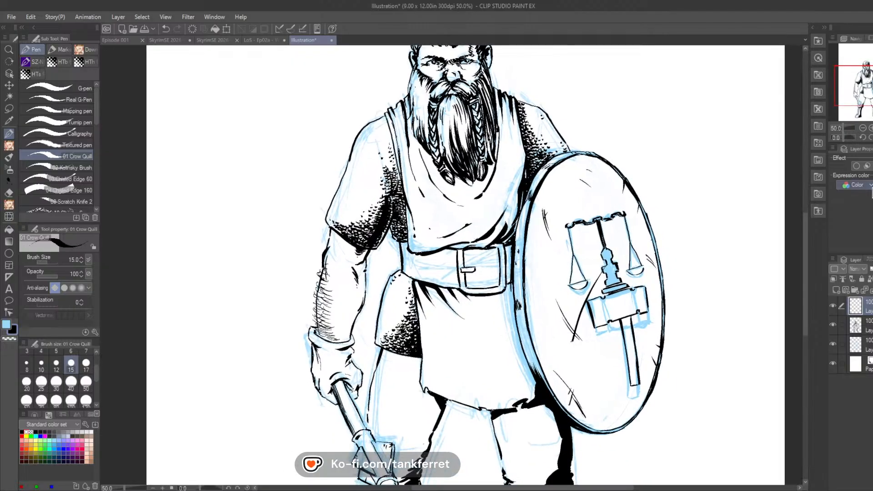
{"action": "left_click", "coordinate": [833, 344]}
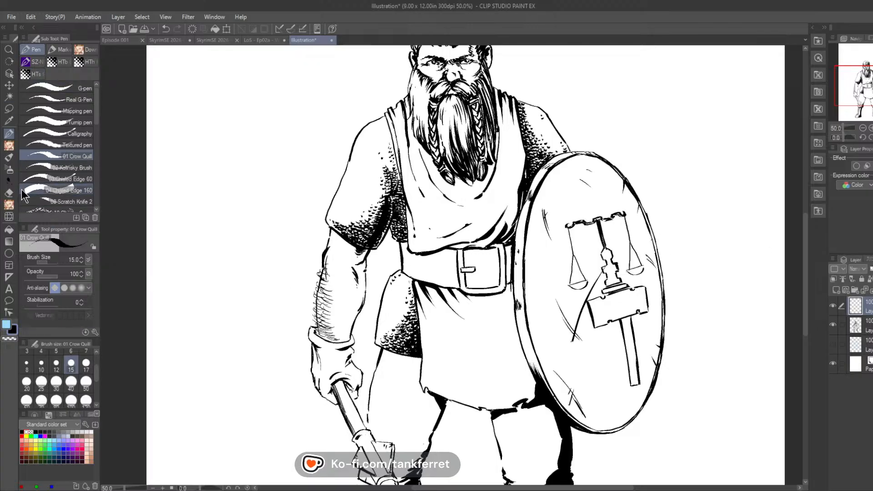
Step: Switch to the Rough wash watercolor brush and set its opacity to 60 and brush size to 100
{"action": "left_click", "coordinate": [9, 157]}
{"action": "left_click", "coordinate": [33, 49]}
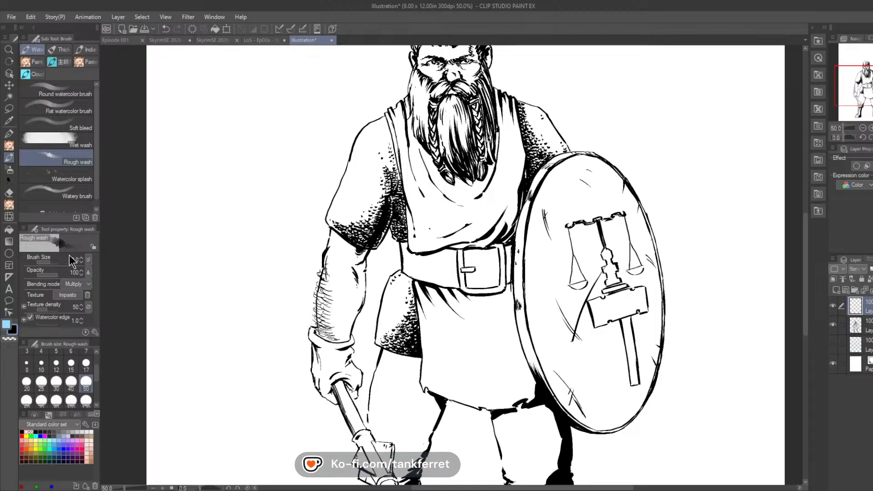
{"action": "left_click", "coordinate": [48, 274]}
{"action": "left_click", "coordinate": [94, 332]}
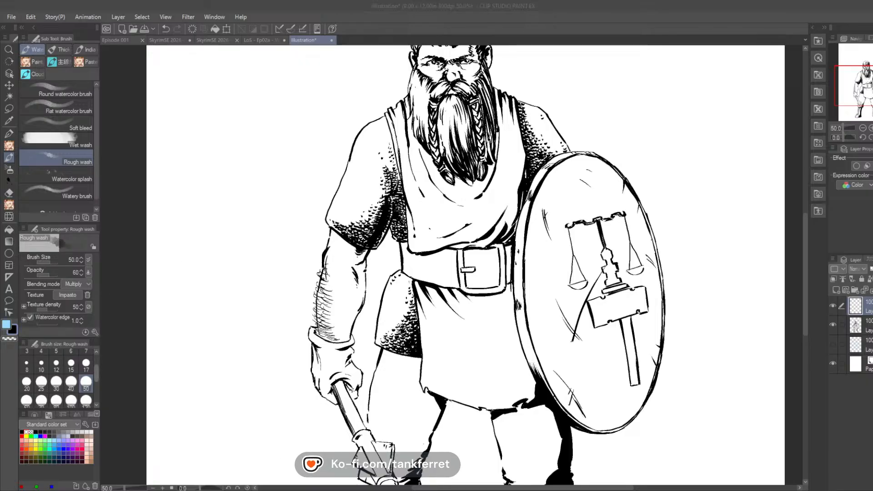
{"action": "scroll", "coordinate": [71, 373], "scroll_direction": "down", "scroll_amount": 2}
{"action": "left_click", "coordinate": [71, 371]}
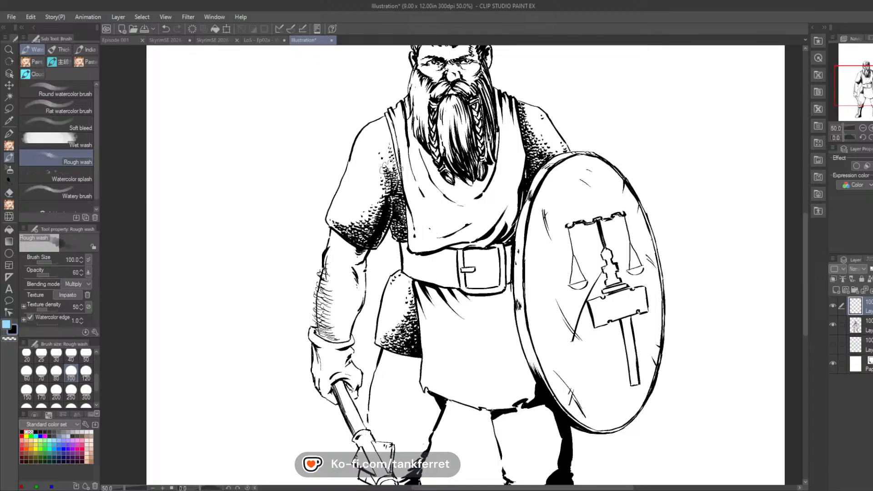
Step: Build up grey wash shading over the mail sleeve on the mace side and the shoulder beside the shield
{"action": "mouse_move", "coordinate": [392, 169]}
{"action": "left_mouse_down"}
{"action": "mouse_move", "coordinate": [400, 200]}
{"action": "mouse_move", "coordinate": [385, 194]}
{"action": "mouse_move", "coordinate": [383, 168]}
{"action": "mouse_move", "coordinate": [375, 231]}
{"action": "mouse_move", "coordinate": [393, 146]}
{"action": "mouse_move", "coordinate": [373, 171]}
{"action": "left_mouse_up"}
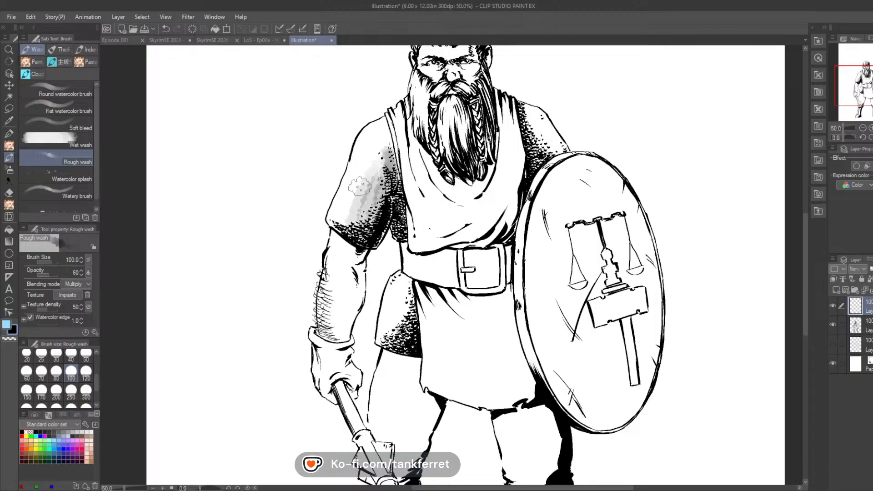
{"action": "mouse_move", "coordinate": [348, 211]}
{"action": "left_mouse_down"}
{"action": "mouse_move", "coordinate": [364, 230]}
{"action": "mouse_move", "coordinate": [387, 164]}
{"action": "mouse_move", "coordinate": [368, 225]}
{"action": "mouse_move", "coordinate": [392, 199]}
{"action": "left_mouse_up"}
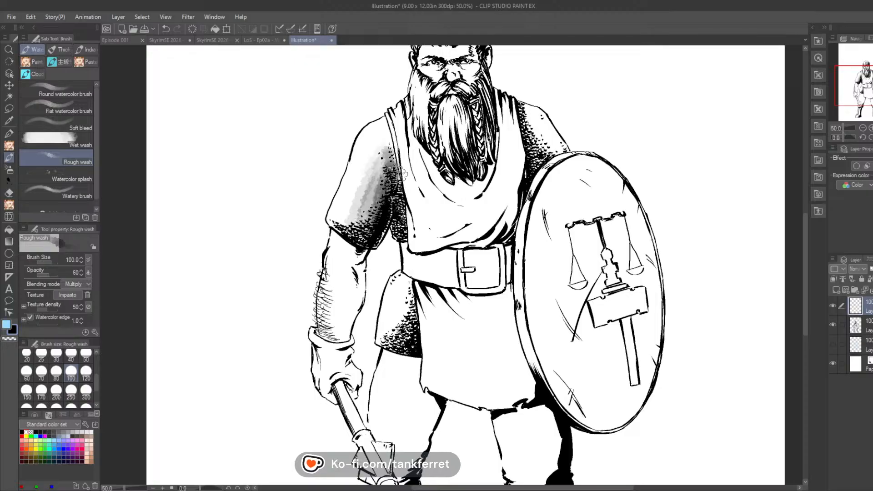
{"action": "mouse_move", "coordinate": [536, 155]}
{"action": "left_mouse_down"}
{"action": "mouse_move", "coordinate": [529, 108]}
{"action": "mouse_move", "coordinate": [549, 134]}
{"action": "left_mouse_up"}
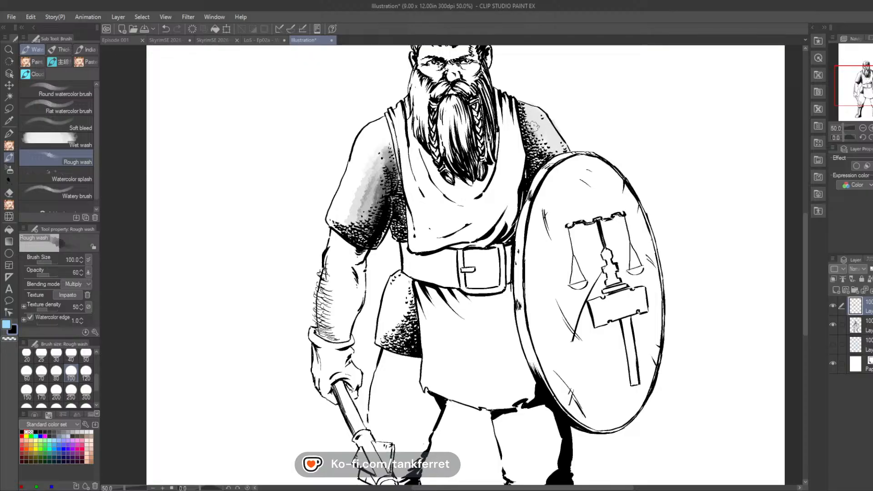
{"action": "mouse_move", "coordinate": [395, 150]}
{"action": "left_mouse_down"}
{"action": "mouse_move", "coordinate": [384, 125]}
{"action": "mouse_move", "coordinate": [374, 126]}
{"action": "mouse_move", "coordinate": [350, 200]}
{"action": "mouse_move", "coordinate": [344, 190]}
{"action": "mouse_move", "coordinate": [364, 150]}
{"action": "mouse_move", "coordinate": [353, 205]}
{"action": "mouse_move", "coordinate": [387, 137]}
{"action": "mouse_move", "coordinate": [362, 191]}
{"action": "mouse_move", "coordinate": [372, 146]}
{"action": "mouse_move", "coordinate": [363, 227]}
{"action": "mouse_move", "coordinate": [352, 196]}
{"action": "mouse_move", "coordinate": [362, 160]}
{"action": "left_mouse_up"}
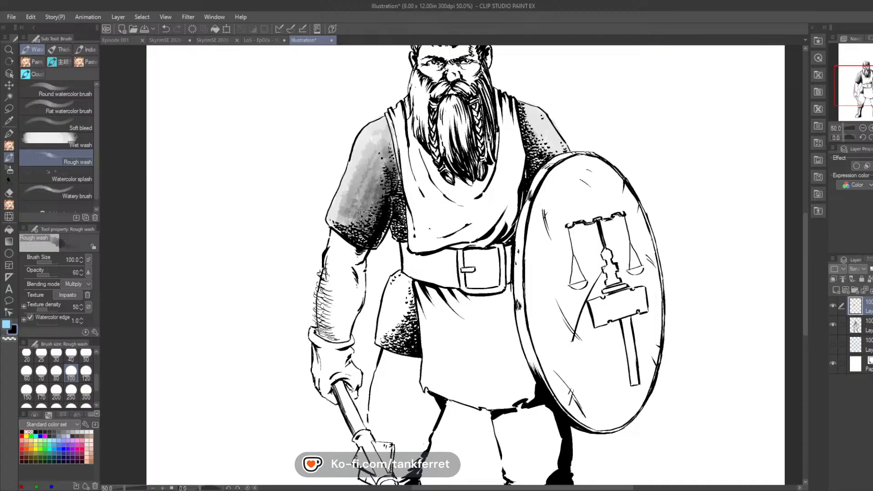
{"action": "left_click_drag", "start_coordinate": [381, 169], "coordinate": [389, 136]}
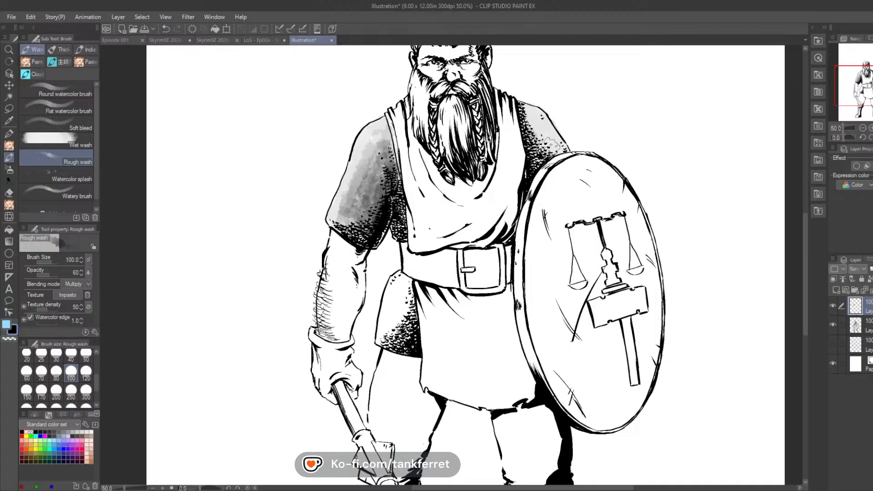
{"action": "mouse_move", "coordinate": [536, 160]}
{"action": "left_mouse_down"}
{"action": "mouse_move", "coordinate": [545, 143]}
{"action": "mouse_move", "coordinate": [539, 122]}
{"action": "mouse_move", "coordinate": [545, 150]}
{"action": "left_mouse_up"}
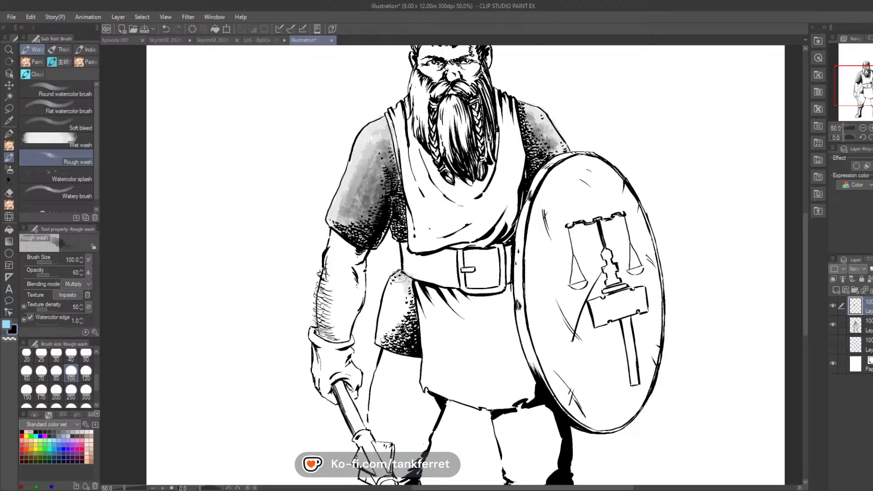
Step: Shade the mail skirt section below the belt on the mace side with layered grey wash
{"action": "mouse_move", "coordinate": [401, 276]}
{"action": "left_mouse_down"}
{"action": "mouse_move", "coordinate": [383, 328]}
{"action": "mouse_move", "coordinate": [394, 345]}
{"action": "mouse_move", "coordinate": [411, 347]}
{"action": "mouse_move", "coordinate": [407, 291]}
{"action": "mouse_move", "coordinate": [402, 332]}
{"action": "mouse_move", "coordinate": [391, 306]}
{"action": "left_mouse_up"}
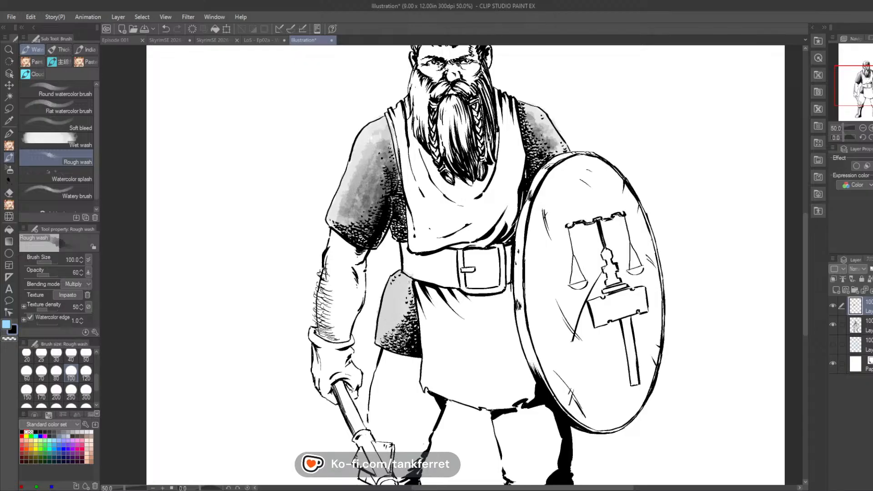
{"action": "left_click_drag", "start_coordinate": [386, 337], "coordinate": [391, 320]}
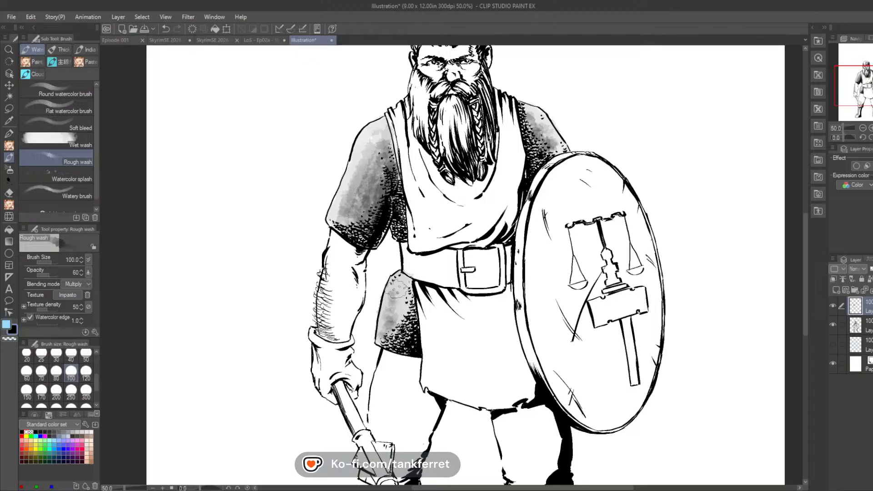
{"action": "mouse_move", "coordinate": [397, 289]}
{"action": "left_mouse_down"}
{"action": "mouse_move", "coordinate": [403, 283]}
{"action": "mouse_move", "coordinate": [406, 318]}
{"action": "mouse_move", "coordinate": [391, 339]}
{"action": "mouse_move", "coordinate": [412, 324]}
{"action": "mouse_move", "coordinate": [411, 283]}
{"action": "left_mouse_up"}
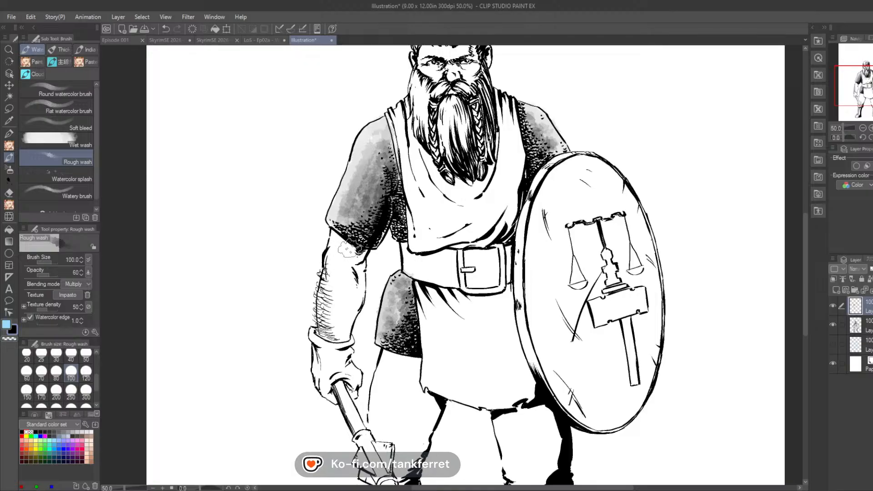
Step: Wash the bare mace-side forearm in light grey, undoing the darker strokes and repainting a softer shadow
{"action": "mouse_move", "coordinate": [350, 249]}
{"action": "left_mouse_down"}
{"action": "mouse_move", "coordinate": [356, 303]}
{"action": "mouse_move", "coordinate": [333, 261]}
{"action": "mouse_move", "coordinate": [340, 334]}
{"action": "mouse_move", "coordinate": [346, 289]}
{"action": "mouse_move", "coordinate": [352, 310]}
{"action": "mouse_move", "coordinate": [356, 249]}
{"action": "left_mouse_up"}
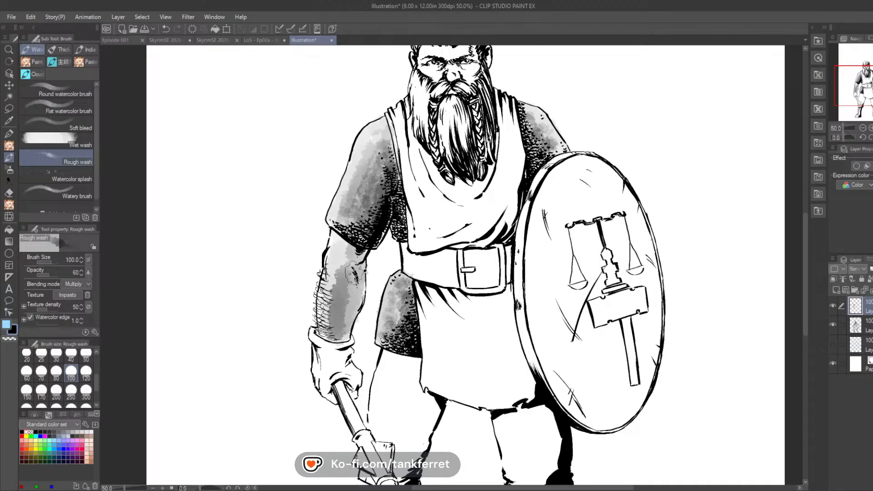
{"action": "key", "text": "ctrl+z"}
{"action": "key", "text": "ctrl+z"}
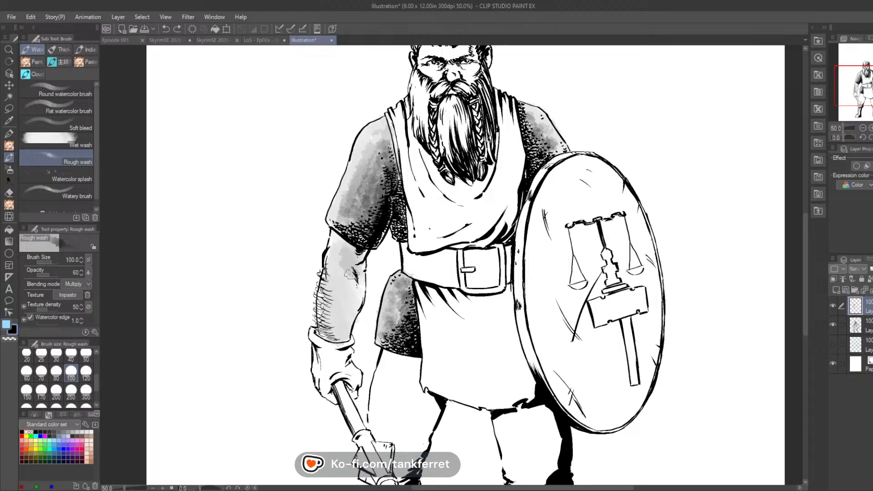
{"action": "mouse_move", "coordinate": [350, 272]}
{"action": "left_mouse_down"}
{"action": "mouse_move", "coordinate": [349, 303]}
{"action": "mouse_move", "coordinate": [346, 285]}
{"action": "mouse_move", "coordinate": [344, 326]}
{"action": "left_mouse_up"}
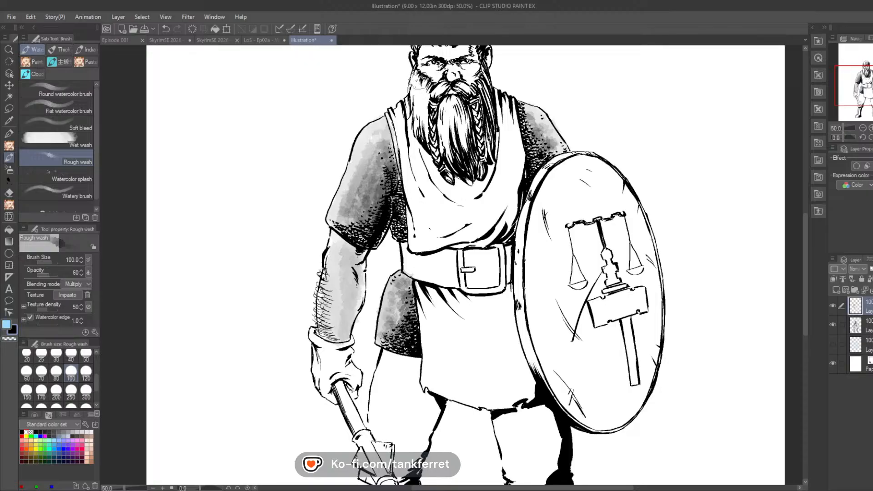
Step: Cover the warrior's beard, face and hair with grey wash tones
{"action": "mouse_move", "coordinate": [415, 82]}
{"action": "left_mouse_down"}
{"action": "mouse_move", "coordinate": [421, 114]}
{"action": "mouse_move", "coordinate": [425, 101]}
{"action": "mouse_move", "coordinate": [433, 125]}
{"action": "mouse_move", "coordinate": [444, 107]}
{"action": "mouse_move", "coordinate": [453, 154]}
{"action": "mouse_move", "coordinate": [460, 87]}
{"action": "mouse_move", "coordinate": [462, 128]}
{"action": "mouse_move", "coordinate": [441, 161]}
{"action": "mouse_move", "coordinate": [419, 111]}
{"action": "mouse_move", "coordinate": [414, 116]}
{"action": "mouse_move", "coordinate": [434, 57]}
{"action": "mouse_move", "coordinate": [421, 96]}
{"action": "mouse_move", "coordinate": [439, 137]}
{"action": "mouse_move", "coordinate": [445, 129]}
{"action": "mouse_move", "coordinate": [466, 140]}
{"action": "left_mouse_up"}
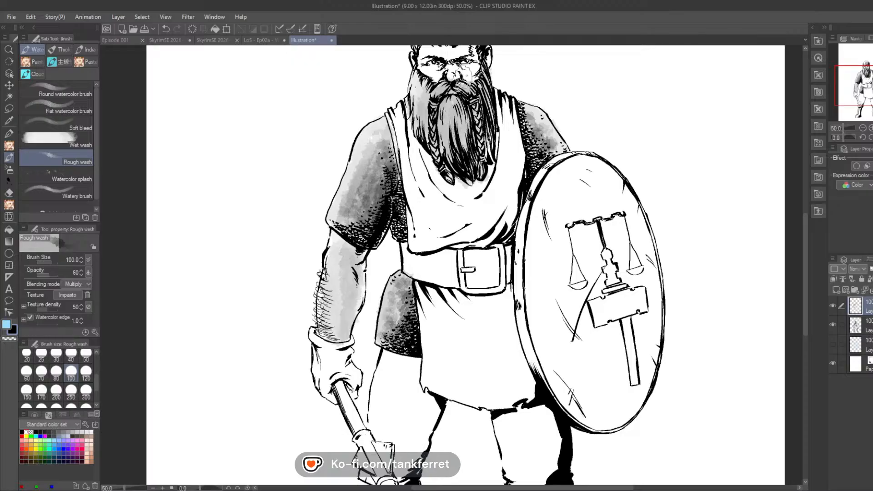
{"action": "left_click_drag", "start_coordinate": [467, 75], "coordinate": [426, 180]}
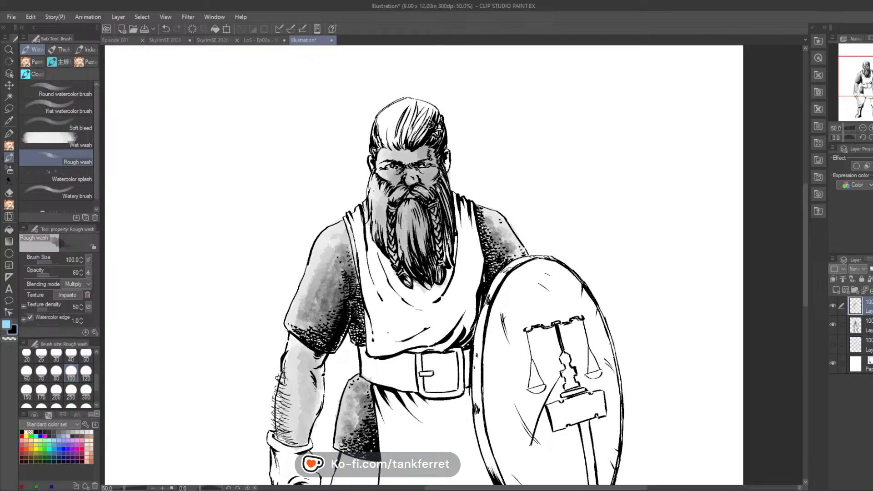
{"action": "mouse_move", "coordinate": [428, 124]}
{"action": "left_mouse_down"}
{"action": "mouse_move", "coordinate": [394, 119]}
{"action": "mouse_move", "coordinate": [384, 139]}
{"action": "mouse_move", "coordinate": [416, 132]}
{"action": "mouse_move", "coordinate": [430, 116]}
{"action": "mouse_move", "coordinate": [412, 141]}
{"action": "mouse_move", "coordinate": [435, 131]}
{"action": "mouse_move", "coordinate": [446, 164]}
{"action": "mouse_move", "coordinate": [446, 153]}
{"action": "left_mouse_up"}
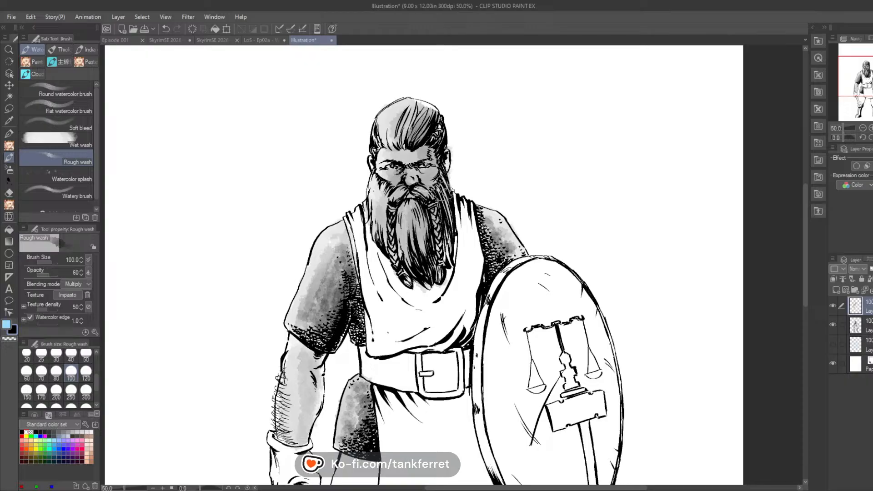
Step: Lay a light grey wash over the tabard's chest and darken its folds down to the belt
{"action": "mouse_move", "coordinate": [455, 200]}
{"action": "left_mouse_down"}
{"action": "mouse_move", "coordinate": [466, 265]}
{"action": "mouse_move", "coordinate": [472, 240]}
{"action": "mouse_move", "coordinate": [472, 233]}
{"action": "mouse_move", "coordinate": [470, 328]}
{"action": "mouse_move", "coordinate": [468, 237]}
{"action": "mouse_move", "coordinate": [456, 342]}
{"action": "mouse_move", "coordinate": [442, 291]}
{"action": "mouse_move", "coordinate": [429, 345]}
{"action": "mouse_move", "coordinate": [422, 317]}
{"action": "mouse_move", "coordinate": [428, 340]}
{"action": "mouse_move", "coordinate": [414, 336]}
{"action": "mouse_move", "coordinate": [404, 301]}
{"action": "mouse_move", "coordinate": [396, 348]}
{"action": "mouse_move", "coordinate": [392, 290]}
{"action": "mouse_move", "coordinate": [383, 287]}
{"action": "mouse_move", "coordinate": [379, 351]}
{"action": "mouse_move", "coordinate": [372, 288]}
{"action": "mouse_move", "coordinate": [371, 317]}
{"action": "mouse_move", "coordinate": [376, 216]}
{"action": "left_mouse_up"}
{"action": "left_click_drag", "start_coordinate": [367, 275], "coordinate": [359, 211]}
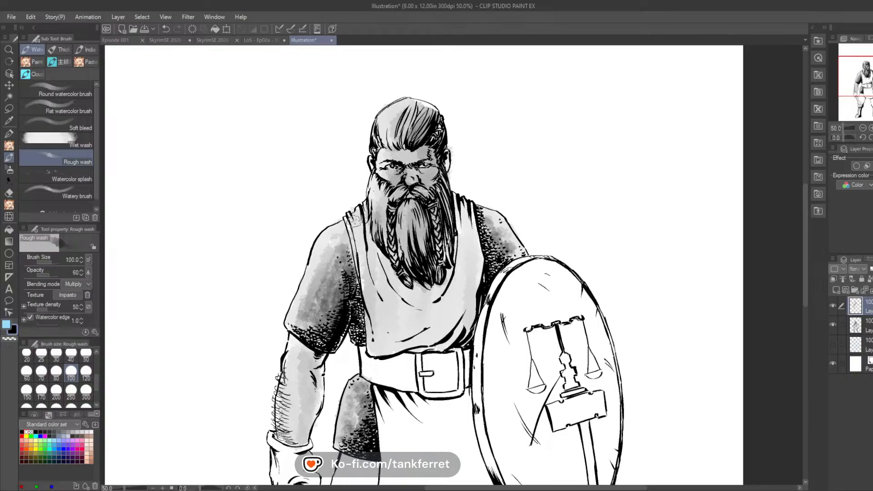
{"action": "mouse_move", "coordinate": [462, 267]}
{"action": "left_mouse_down"}
{"action": "mouse_move", "coordinate": [436, 318]}
{"action": "mouse_move", "coordinate": [455, 281]}
{"action": "mouse_move", "coordinate": [437, 300]}
{"action": "mouse_move", "coordinate": [444, 273]}
{"action": "mouse_move", "coordinate": [464, 255]}
{"action": "mouse_move", "coordinate": [451, 327]}
{"action": "mouse_move", "coordinate": [466, 291]}
{"action": "mouse_move", "coordinate": [464, 222]}
{"action": "mouse_move", "coordinate": [472, 259]}
{"action": "mouse_move", "coordinate": [462, 327]}
{"action": "mouse_move", "coordinate": [396, 347]}
{"action": "mouse_move", "coordinate": [427, 334]}
{"action": "mouse_move", "coordinate": [428, 316]}
{"action": "left_mouse_up"}
{"action": "left_click_drag", "start_coordinate": [384, 338], "coordinate": [424, 326]}
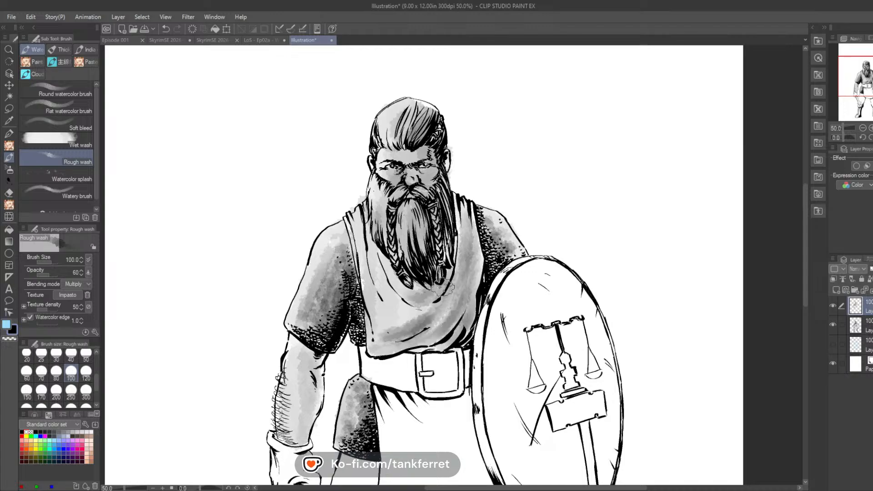
{"action": "mouse_move", "coordinate": [442, 289]}
{"action": "left_mouse_down"}
{"action": "mouse_move", "coordinate": [397, 316]}
{"action": "mouse_move", "coordinate": [393, 298]}
{"action": "mouse_move", "coordinate": [425, 300]}
{"action": "mouse_move", "coordinate": [402, 283]}
{"action": "mouse_move", "coordinate": [423, 291]}
{"action": "mouse_move", "coordinate": [450, 264]}
{"action": "mouse_move", "coordinate": [443, 287]}
{"action": "left_mouse_up"}
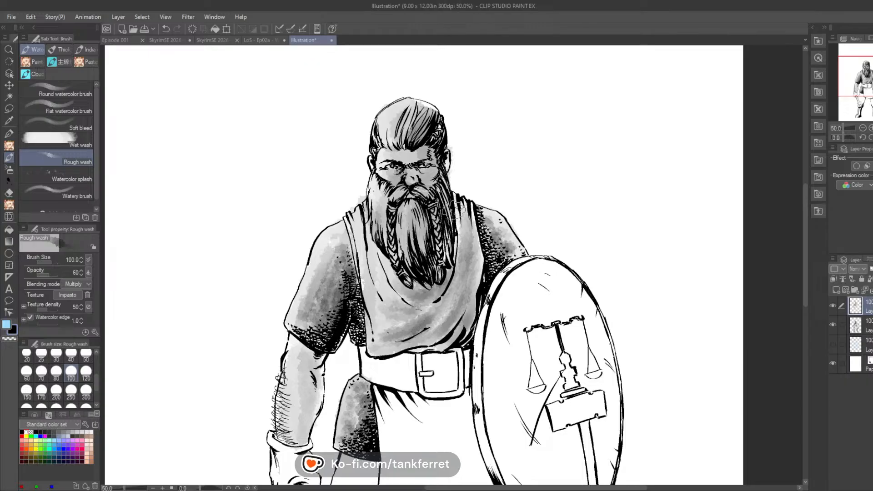
Step: Lay a light grey wash over the belt beside the buckle and darken the mail along the tabard's side
{"action": "left_click_drag", "start_coordinate": [507, 227], "coordinate": [533, 128]}
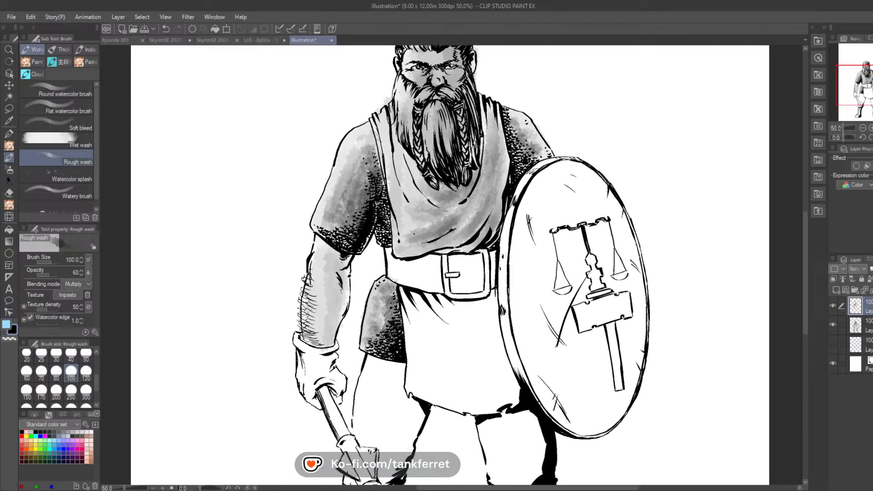
{"action": "left_click_drag", "start_coordinate": [464, 274], "coordinate": [495, 223]}
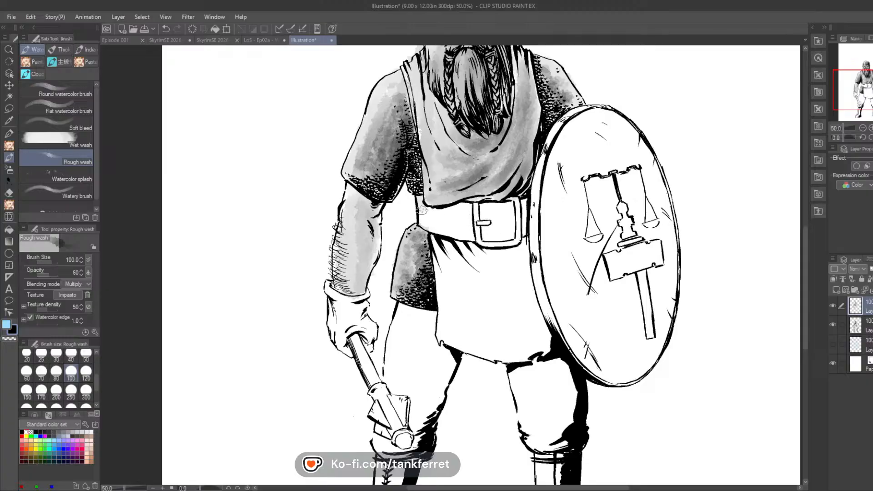
{"action": "mouse_move", "coordinate": [422, 209]}
{"action": "left_mouse_down"}
{"action": "mouse_move", "coordinate": [459, 233]}
{"action": "mouse_move", "coordinate": [466, 223]}
{"action": "mouse_move", "coordinate": [466, 232]}
{"action": "mouse_move", "coordinate": [460, 205]}
{"action": "mouse_move", "coordinate": [455, 216]}
{"action": "mouse_move", "coordinate": [467, 218]}
{"action": "mouse_move", "coordinate": [464, 207]}
{"action": "mouse_move", "coordinate": [441, 219]}
{"action": "left_mouse_up"}
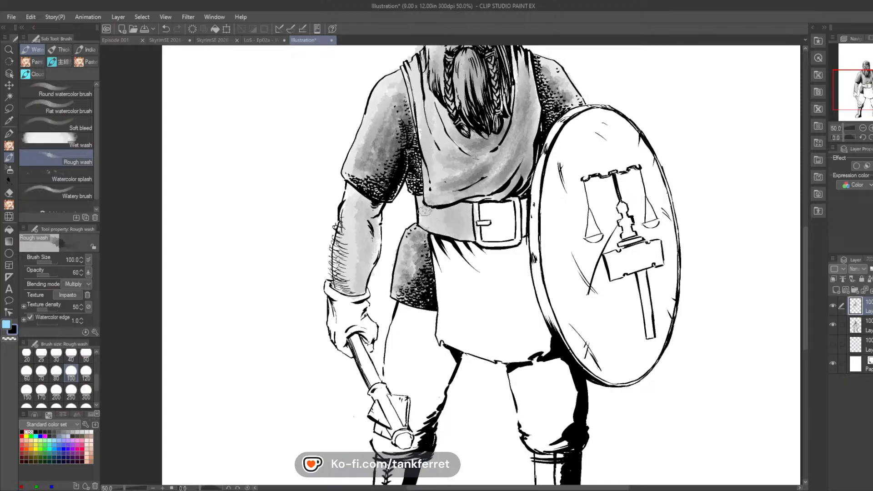
{"action": "mouse_move", "coordinate": [411, 167]}
{"action": "left_mouse_down"}
{"action": "mouse_move", "coordinate": [411, 180]}
{"action": "mouse_move", "coordinate": [407, 113]}
{"action": "mouse_move", "coordinate": [416, 182]}
{"action": "mouse_move", "coordinate": [403, 111]}
{"action": "left_mouse_up"}
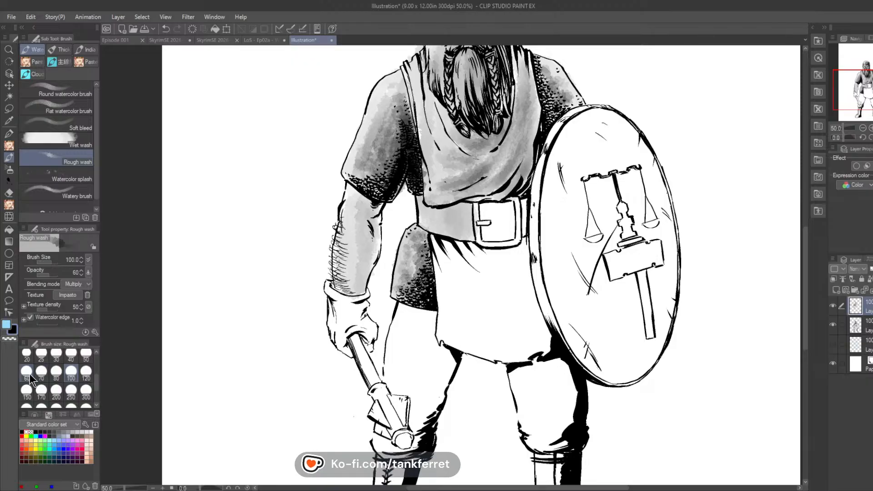
Step: With brush size 50, deepen the shading on the belt strap and fill the area inside the buckle frame
{"action": "left_click", "coordinate": [85, 354]}
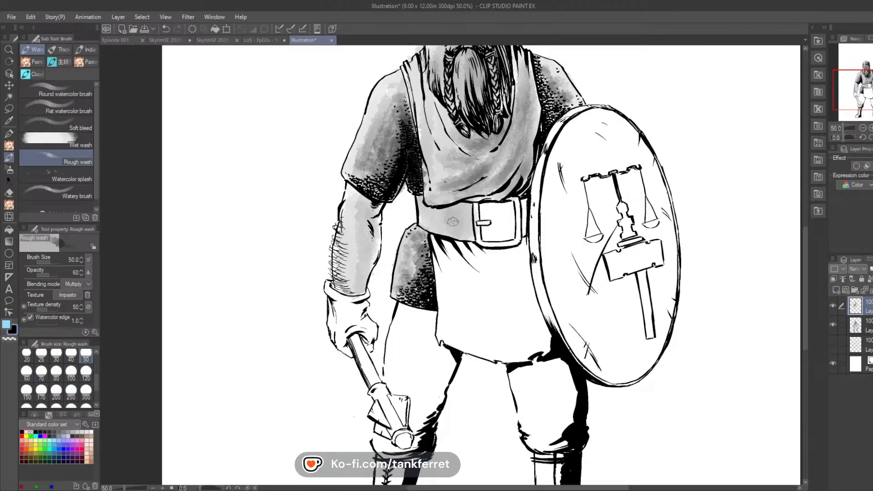
{"action": "mouse_move", "coordinate": [468, 207]}
{"action": "left_mouse_down"}
{"action": "mouse_move", "coordinate": [468, 221]}
{"action": "mouse_move", "coordinate": [456, 207]}
{"action": "mouse_move", "coordinate": [437, 212]}
{"action": "left_mouse_up"}
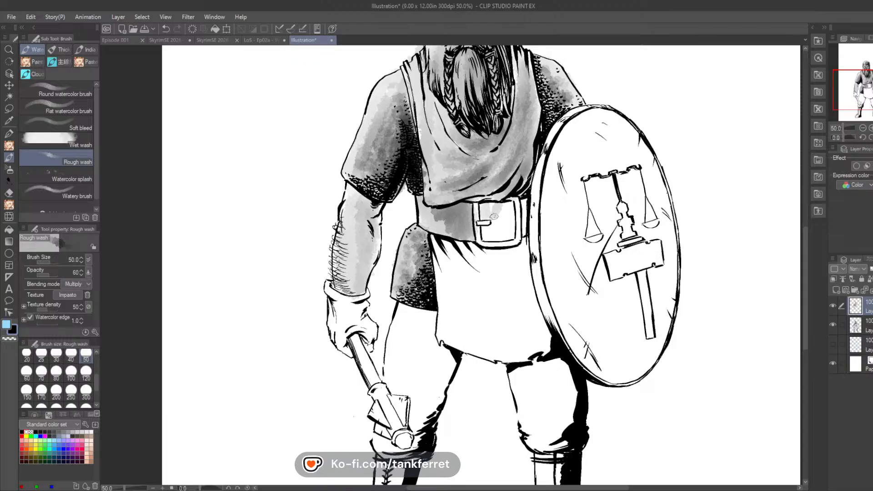
{"action": "mouse_move", "coordinate": [494, 217]}
{"action": "left_mouse_down"}
{"action": "mouse_move", "coordinate": [510, 237]}
{"action": "mouse_move", "coordinate": [486, 228]}
{"action": "mouse_move", "coordinate": [500, 220]}
{"action": "mouse_move", "coordinate": [488, 209]}
{"action": "mouse_move", "coordinate": [504, 205]}
{"action": "mouse_move", "coordinate": [500, 224]}
{"action": "mouse_move", "coordinate": [489, 227]}
{"action": "mouse_move", "coordinate": [508, 224]}
{"action": "mouse_move", "coordinate": [508, 206]}
{"action": "mouse_move", "coordinate": [510, 234]}
{"action": "mouse_move", "coordinate": [501, 236]}
{"action": "mouse_move", "coordinate": [503, 211]}
{"action": "left_mouse_up"}
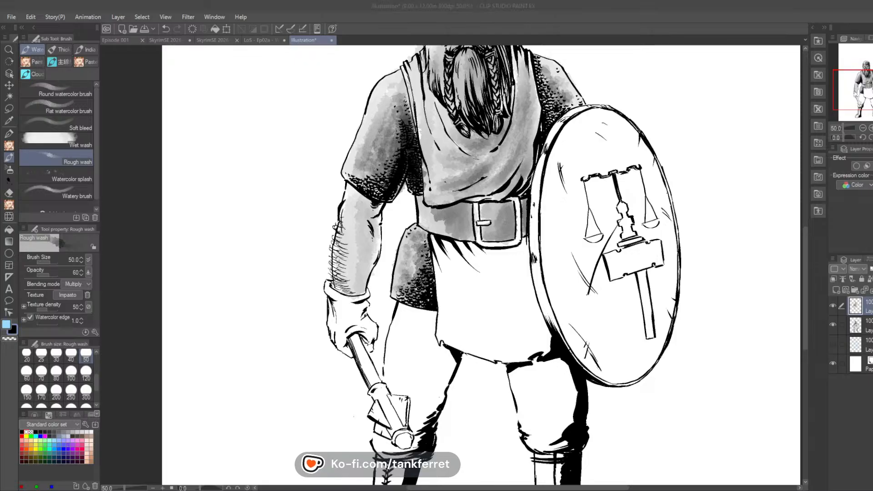
Step: Lift soft highlights out of the belt's grey wash with the WaterEraser/カモミ水彩水筆 eraser
{"action": "left_click", "coordinate": [9, 193]}
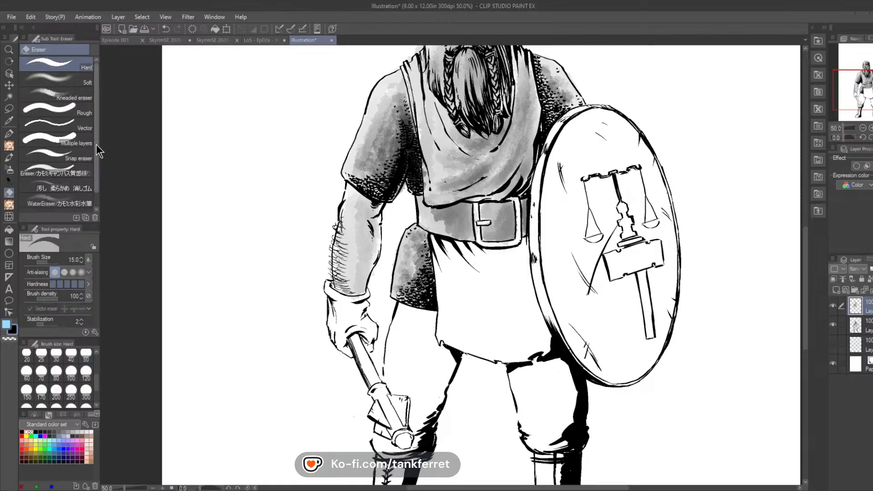
{"action": "left_click_drag", "start_coordinate": [95, 108], "coordinate": [96, 118]}
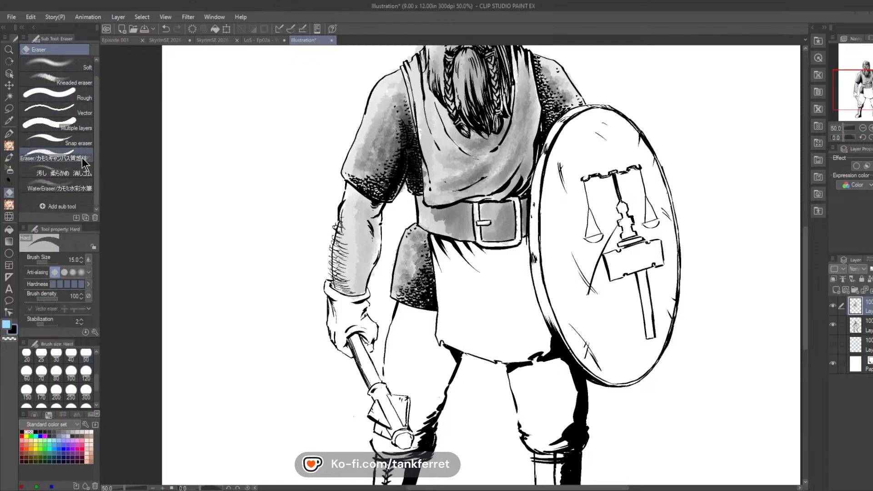
{"action": "left_click", "coordinate": [73, 184]}
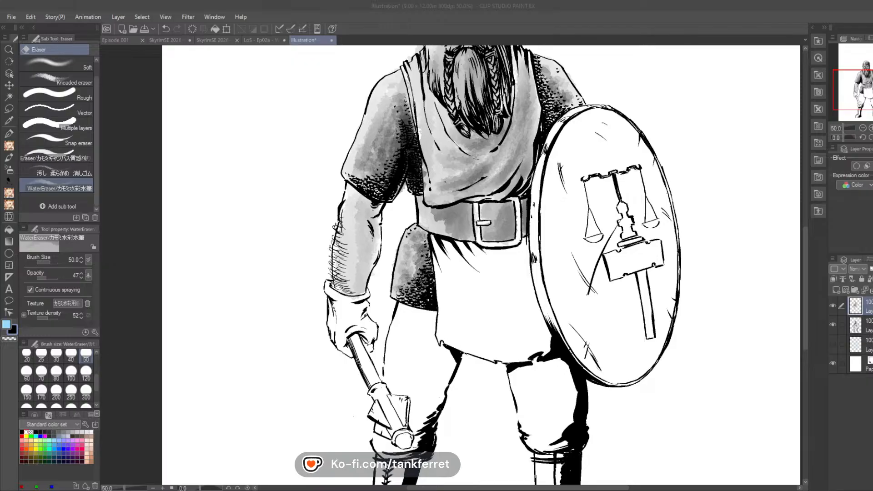
{"action": "left_click", "coordinate": [448, 474]}
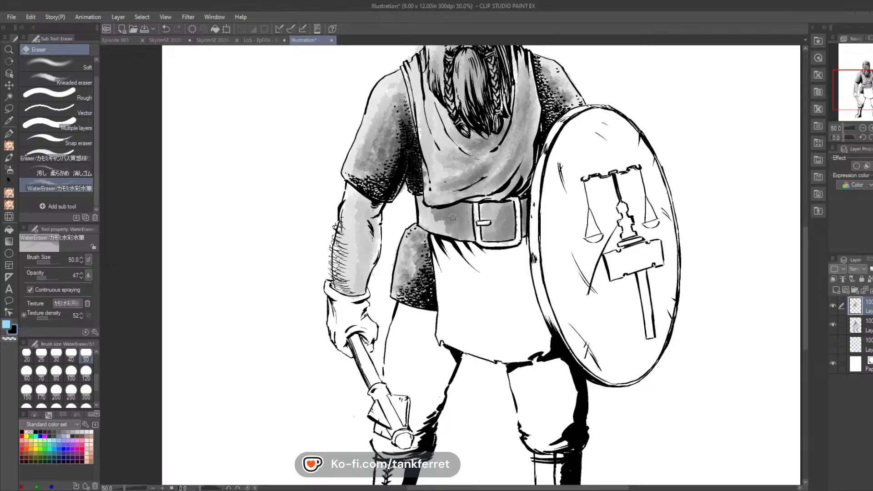
{"action": "mouse_move", "coordinate": [453, 231]}
{"action": "left_mouse_down"}
{"action": "mouse_move", "coordinate": [433, 216]}
{"action": "mouse_move", "coordinate": [440, 227]}
{"action": "left_mouse_up"}
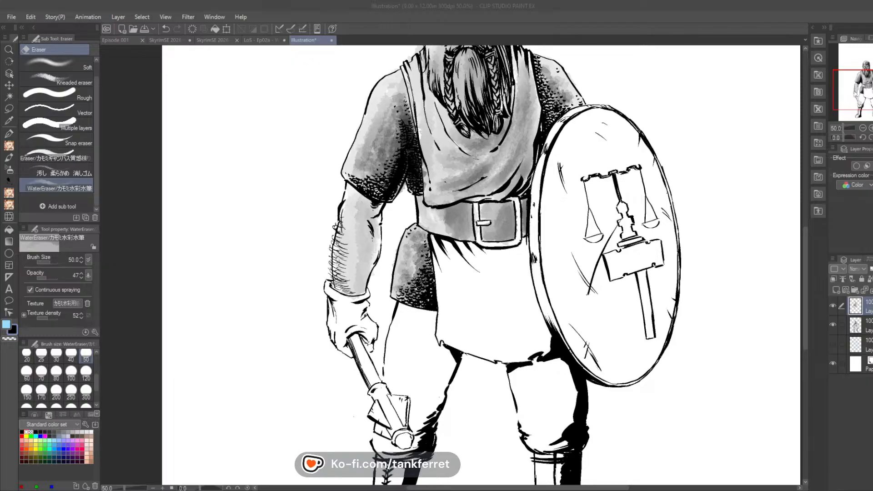
{"action": "left_click", "coordinate": [483, 192]}
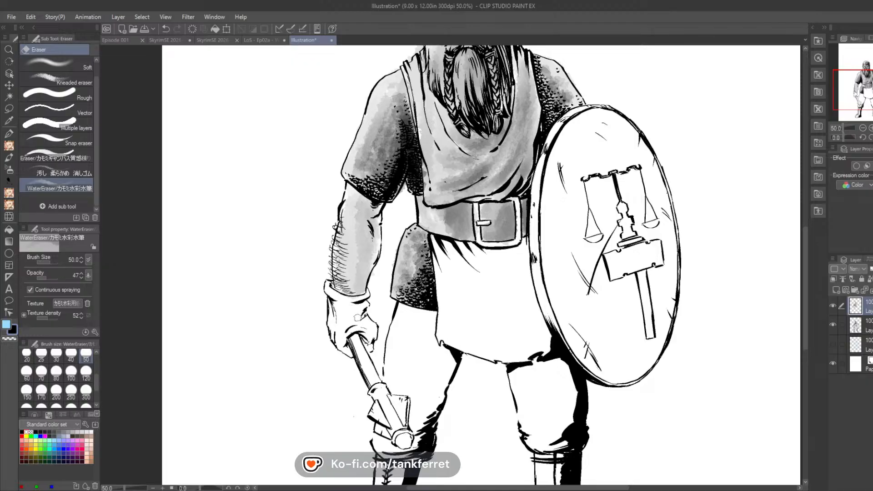
Step: Lay a grey Rough wash over the gloved hand and set the WaterEraser/カモミ水彩水筆 eraser to size 25
{"action": "left_click", "coordinate": [10, 156]}
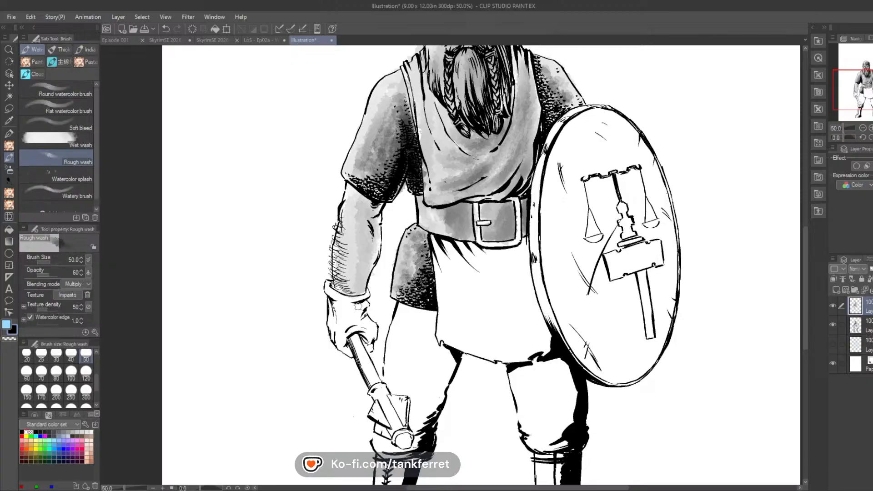
{"action": "mouse_move", "coordinate": [357, 306]}
{"action": "left_mouse_down"}
{"action": "mouse_move", "coordinate": [366, 295]}
{"action": "mouse_move", "coordinate": [332, 297]}
{"action": "mouse_move", "coordinate": [343, 309]}
{"action": "mouse_move", "coordinate": [336, 338]}
{"action": "mouse_move", "coordinate": [348, 353]}
{"action": "mouse_move", "coordinate": [341, 339]}
{"action": "mouse_move", "coordinate": [350, 352]}
{"action": "mouse_move", "coordinate": [348, 330]}
{"action": "mouse_move", "coordinate": [362, 327]}
{"action": "mouse_move", "coordinate": [369, 348]}
{"action": "mouse_move", "coordinate": [357, 330]}
{"action": "mouse_move", "coordinate": [372, 335]}
{"action": "mouse_move", "coordinate": [368, 322]}
{"action": "mouse_move", "coordinate": [353, 313]}
{"action": "mouse_move", "coordinate": [352, 296]}
{"action": "mouse_move", "coordinate": [341, 303]}
{"action": "mouse_move", "coordinate": [337, 293]}
{"action": "mouse_move", "coordinate": [354, 299]}
{"action": "mouse_move", "coordinate": [335, 326]}
{"action": "left_mouse_up"}
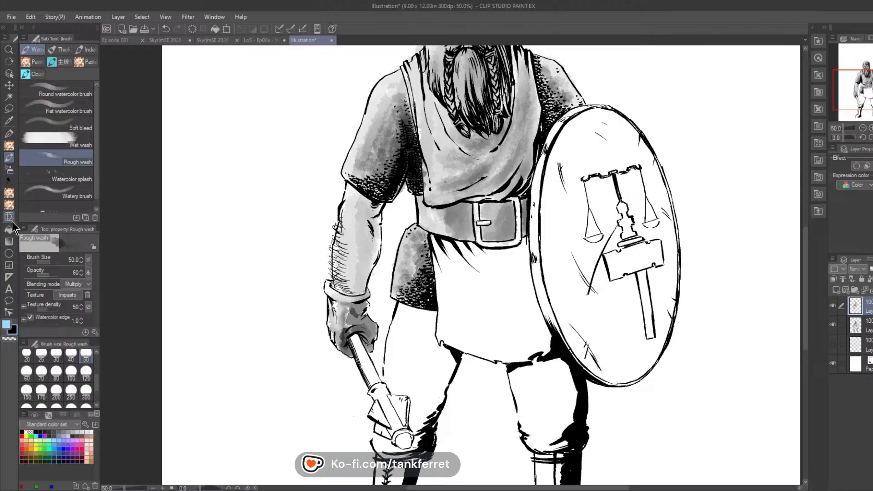
{"action": "left_click", "coordinate": [12, 206]}
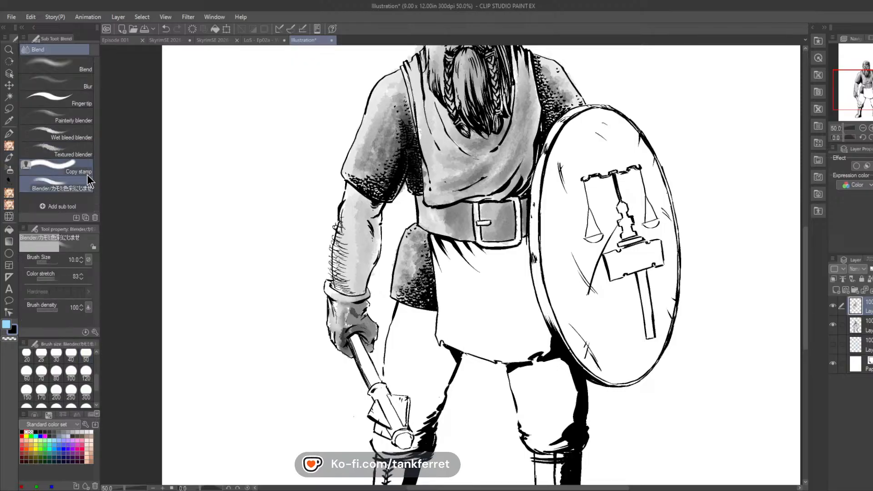
{"action": "left_click", "coordinate": [14, 192]}
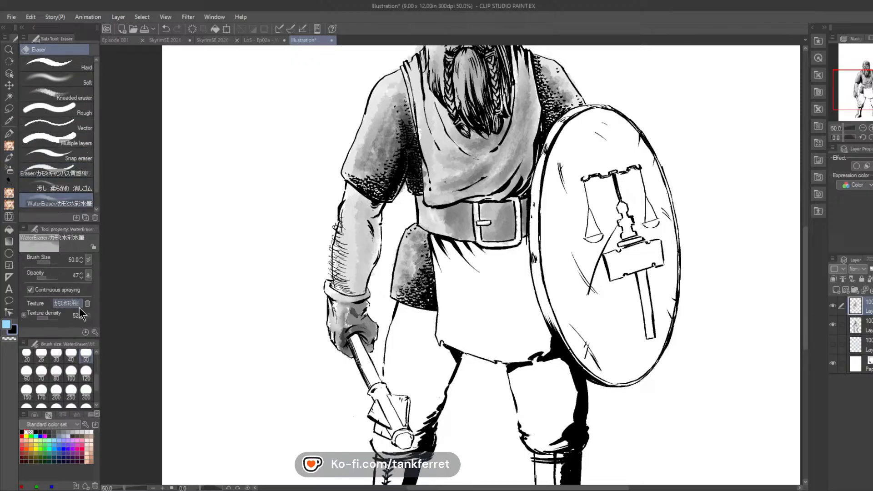
{"action": "scroll", "coordinate": [94, 354], "scroll_direction": "up", "scroll_amount": 3}
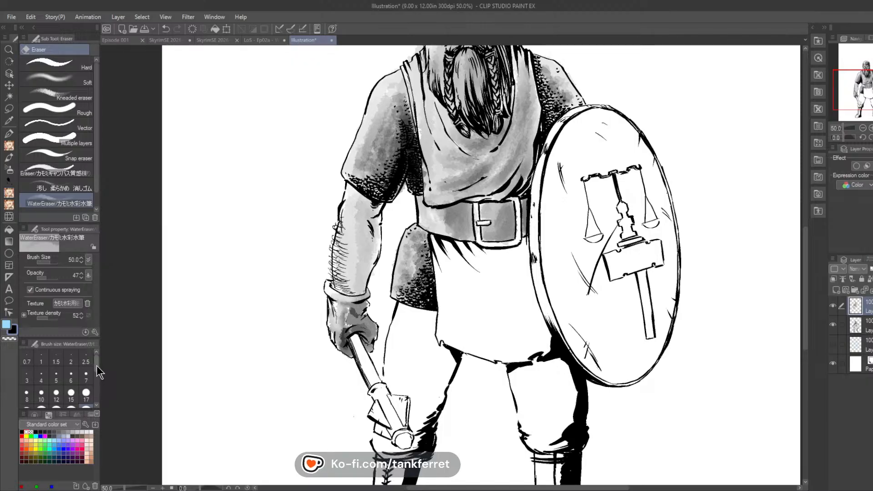
{"action": "scroll", "coordinate": [96, 366], "scroll_direction": "down", "scroll_amount": 2}
{"action": "left_click", "coordinate": [41, 385]}
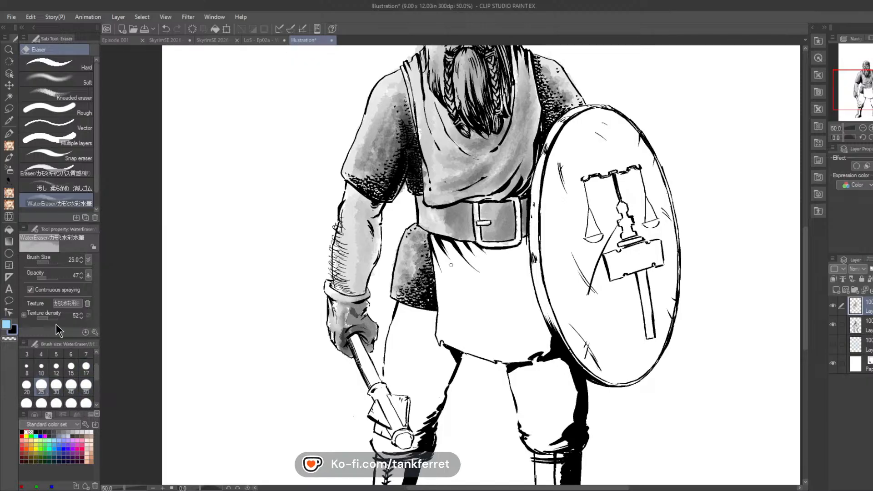
Step: With the Rough wash brush, darken the glove's folds around the mace grip and below its cuff
{"action": "left_click", "coordinate": [11, 159]}
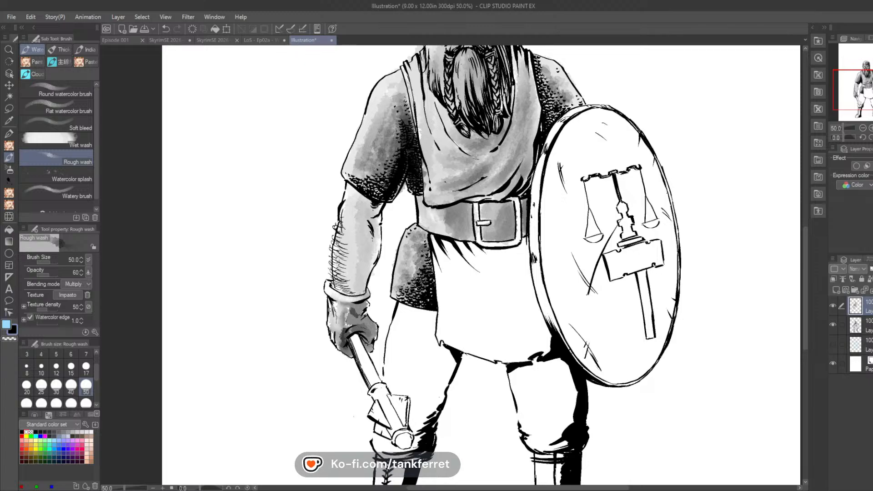
{"action": "mouse_move", "coordinate": [344, 335]}
{"action": "left_mouse_down"}
{"action": "mouse_move", "coordinate": [361, 326]}
{"action": "mouse_move", "coordinate": [345, 337]}
{"action": "mouse_move", "coordinate": [369, 325]}
{"action": "mouse_move", "coordinate": [361, 324]}
{"action": "mouse_move", "coordinate": [370, 339]}
{"action": "left_mouse_up"}
{"action": "left_click_drag", "start_coordinate": [354, 300], "coordinate": [367, 291]}
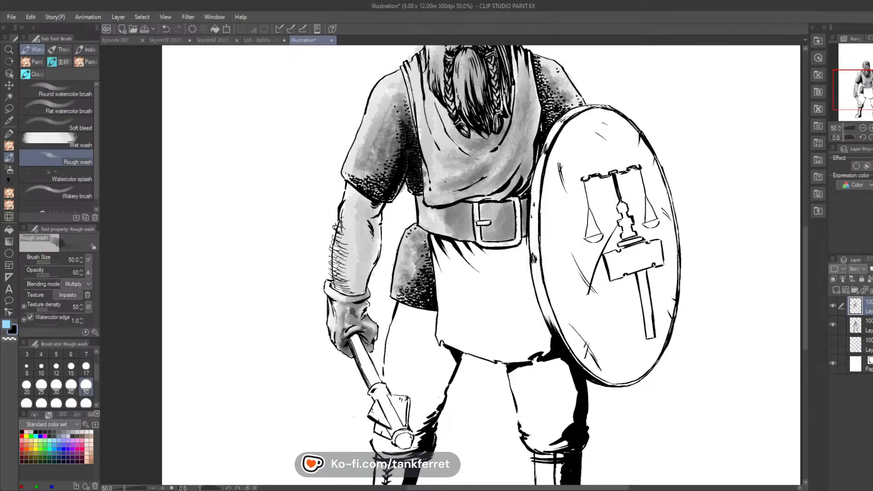
Step: Lay grey wash over the mace's handle and head, darkening the flanges and the round tip
{"action": "mouse_move", "coordinate": [358, 342]}
{"action": "left_mouse_down"}
{"action": "mouse_move", "coordinate": [386, 421]}
{"action": "mouse_move", "coordinate": [381, 404]}
{"action": "mouse_move", "coordinate": [378, 420]}
{"action": "mouse_move", "coordinate": [387, 423]}
{"action": "mouse_move", "coordinate": [376, 406]}
{"action": "left_mouse_up"}
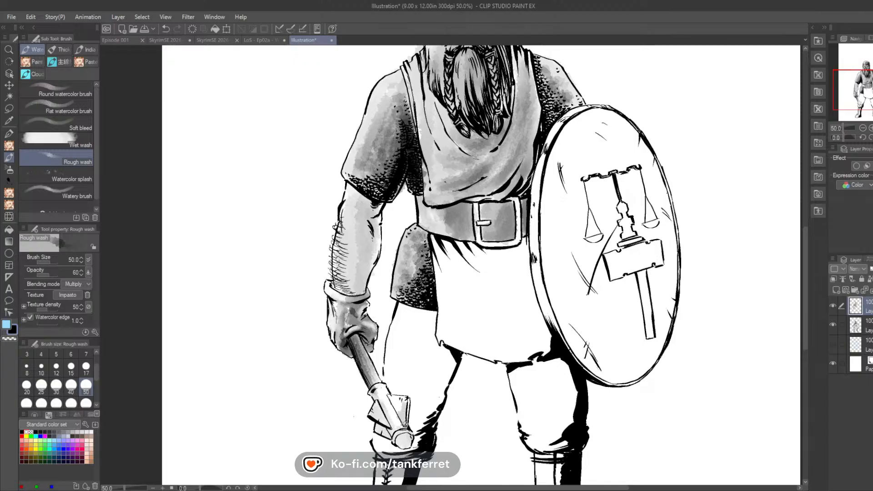
{"action": "mouse_move", "coordinate": [407, 418]}
{"action": "left_mouse_down"}
{"action": "mouse_move", "coordinate": [398, 400]}
{"action": "mouse_move", "coordinate": [406, 416]}
{"action": "mouse_move", "coordinate": [381, 407]}
{"action": "mouse_move", "coordinate": [383, 388]}
{"action": "mouse_move", "coordinate": [377, 400]}
{"action": "left_mouse_up"}
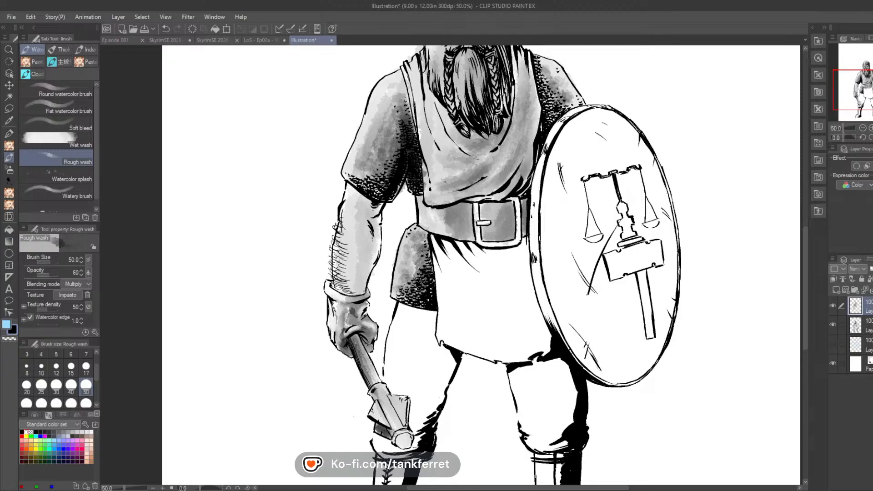
{"action": "mouse_move", "coordinate": [389, 434]}
{"action": "left_mouse_down"}
{"action": "mouse_move", "coordinate": [400, 443]}
{"action": "mouse_move", "coordinate": [391, 434]}
{"action": "left_mouse_up"}
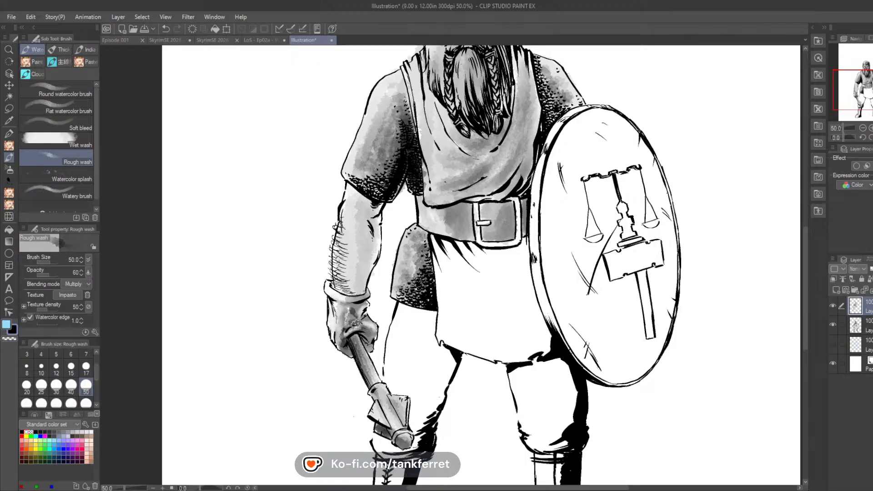
Step: Deepen the shadows on the glove's fingers and undo the extra wash tried on the forearm
{"action": "mouse_move", "coordinate": [360, 309]}
{"action": "left_mouse_down"}
{"action": "mouse_move", "coordinate": [352, 304]}
{"action": "mouse_move", "coordinate": [353, 318]}
{"action": "mouse_move", "coordinate": [365, 322]}
{"action": "left_mouse_up"}
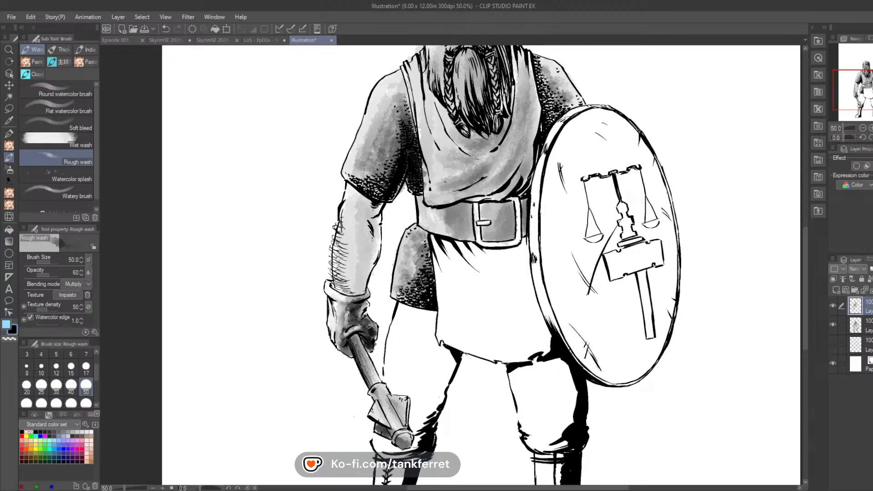
{"action": "mouse_move", "coordinate": [369, 326]}
{"action": "left_mouse_down"}
{"action": "mouse_move", "coordinate": [365, 250]}
{"action": "mouse_move", "coordinate": [360, 289]}
{"action": "mouse_move", "coordinate": [375, 238]}
{"action": "left_mouse_up"}
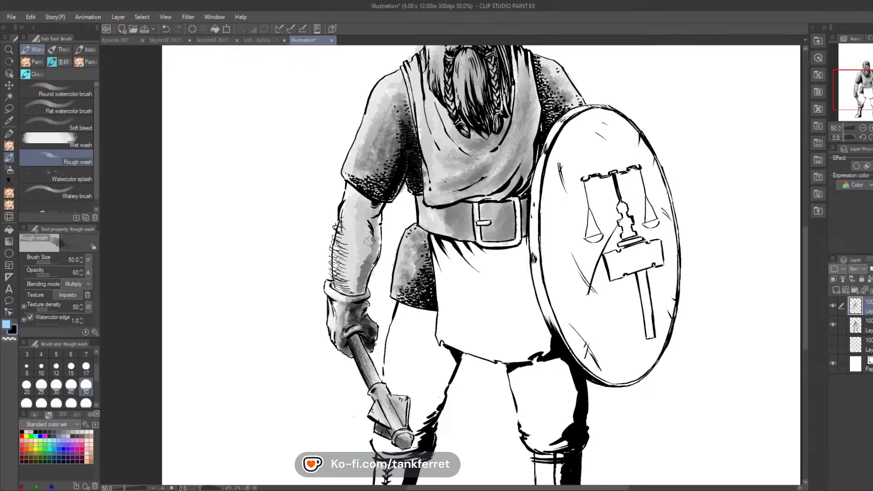
{"action": "key", "text": "ctrl+z"}
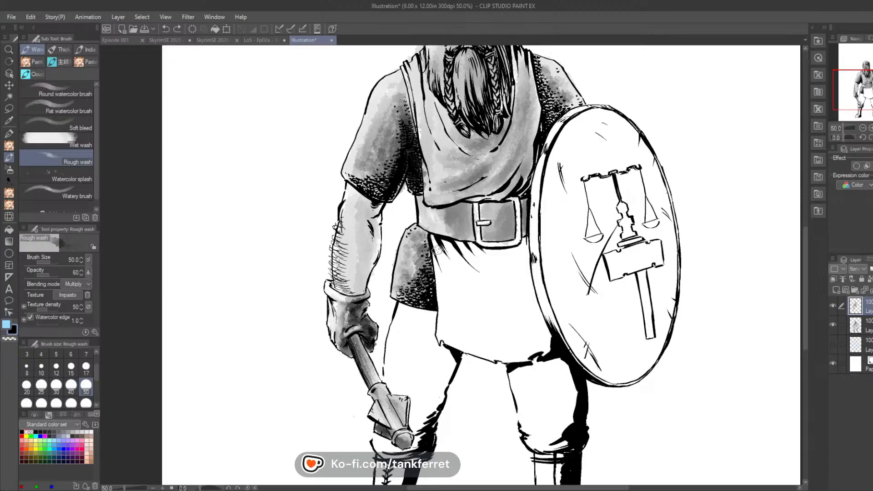
Step: Darken the belt strap, the leather inside the buckle frame and the short strip beside the shield
{"action": "mouse_move", "coordinate": [467, 214]}
{"action": "left_mouse_down"}
{"action": "mouse_move", "coordinate": [465, 234]}
{"action": "mouse_move", "coordinate": [455, 211]}
{"action": "mouse_move", "coordinate": [455, 232]}
{"action": "mouse_move", "coordinate": [448, 229]}
{"action": "mouse_move", "coordinate": [445, 208]}
{"action": "mouse_move", "coordinate": [443, 230]}
{"action": "mouse_move", "coordinate": [433, 224]}
{"action": "mouse_move", "coordinate": [458, 209]}
{"action": "left_mouse_up"}
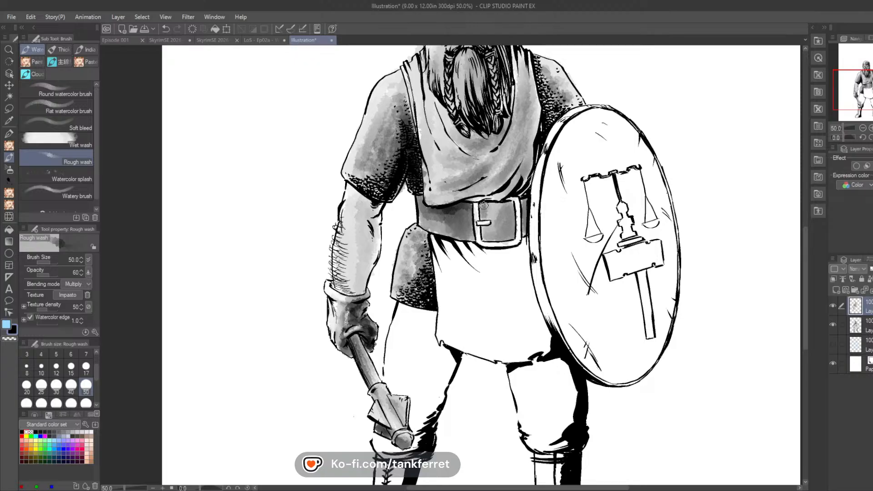
{"action": "mouse_move", "coordinate": [484, 205]}
{"action": "left_mouse_down"}
{"action": "mouse_move", "coordinate": [511, 218]}
{"action": "mouse_move", "coordinate": [511, 230]}
{"action": "mouse_move", "coordinate": [502, 212]}
{"action": "mouse_move", "coordinate": [510, 228]}
{"action": "mouse_move", "coordinate": [510, 207]}
{"action": "mouse_move", "coordinate": [507, 240]}
{"action": "mouse_move", "coordinate": [508, 222]}
{"action": "mouse_move", "coordinate": [504, 235]}
{"action": "mouse_move", "coordinate": [489, 236]}
{"action": "mouse_move", "coordinate": [508, 231]}
{"action": "mouse_move", "coordinate": [502, 234]}
{"action": "mouse_move", "coordinate": [521, 162]}
{"action": "mouse_move", "coordinate": [509, 227]}
{"action": "mouse_move", "coordinate": [500, 218]}
{"action": "mouse_move", "coordinate": [488, 234]}
{"action": "mouse_move", "coordinate": [486, 209]}
{"action": "mouse_move", "coordinate": [468, 222]}
{"action": "mouse_move", "coordinate": [471, 235]}
{"action": "mouse_move", "coordinate": [459, 221]}
{"action": "left_mouse_up"}
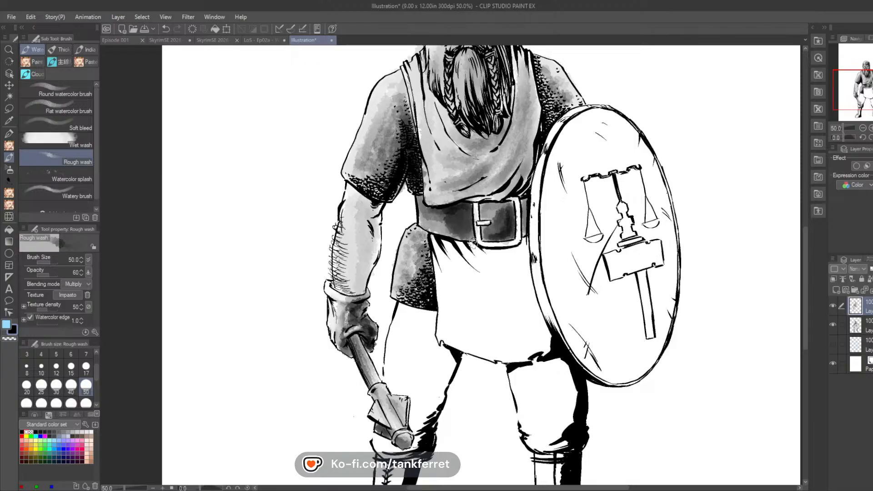
{"action": "left_click_drag", "start_coordinate": [523, 206], "coordinate": [525, 233]}
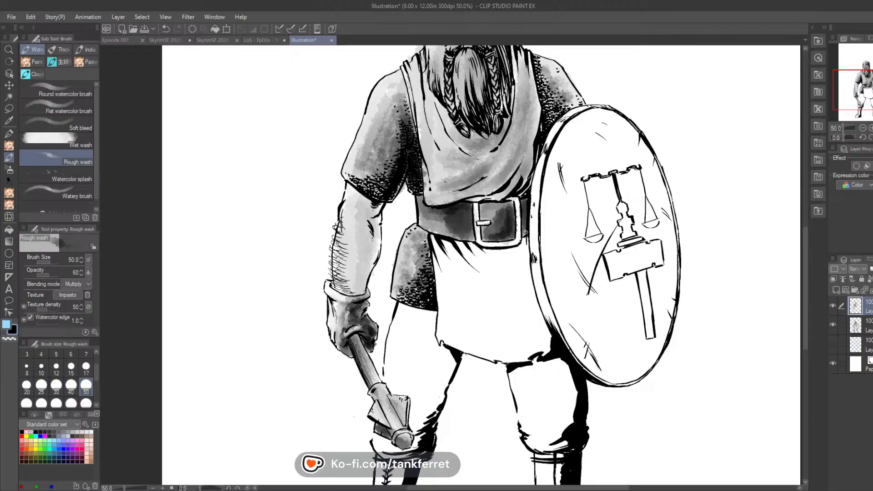
Step: Deepen the fold shadows on the tabard's chest just above the belt and up along the beard's shield side
{"action": "left_click_drag", "start_coordinate": [516, 192], "coordinate": [530, 167]}
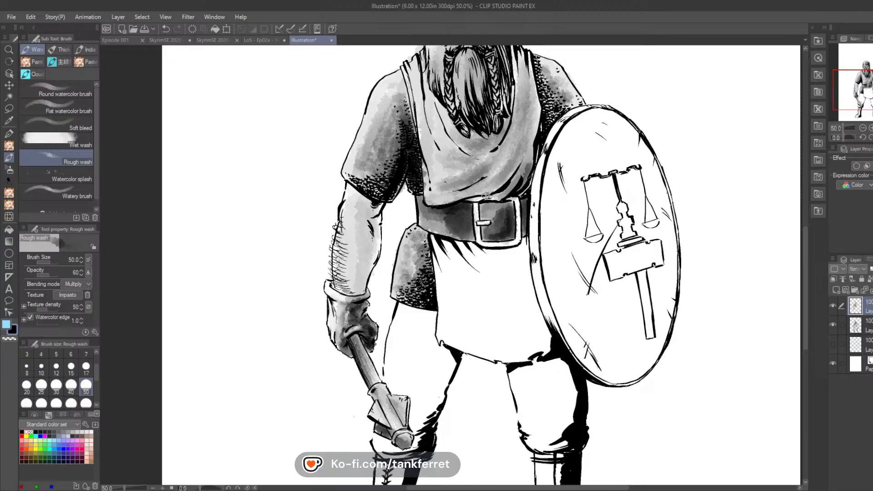
{"action": "mouse_move", "coordinate": [485, 194]}
{"action": "left_mouse_down"}
{"action": "mouse_move", "coordinate": [518, 183]}
{"action": "mouse_move", "coordinate": [523, 160]}
{"action": "mouse_move", "coordinate": [512, 176]}
{"action": "mouse_move", "coordinate": [526, 158]}
{"action": "left_mouse_up"}
{"action": "mouse_move", "coordinate": [455, 195]}
{"action": "left_mouse_down"}
{"action": "mouse_move", "coordinate": [487, 182]}
{"action": "mouse_move", "coordinate": [504, 159]}
{"action": "left_mouse_up"}
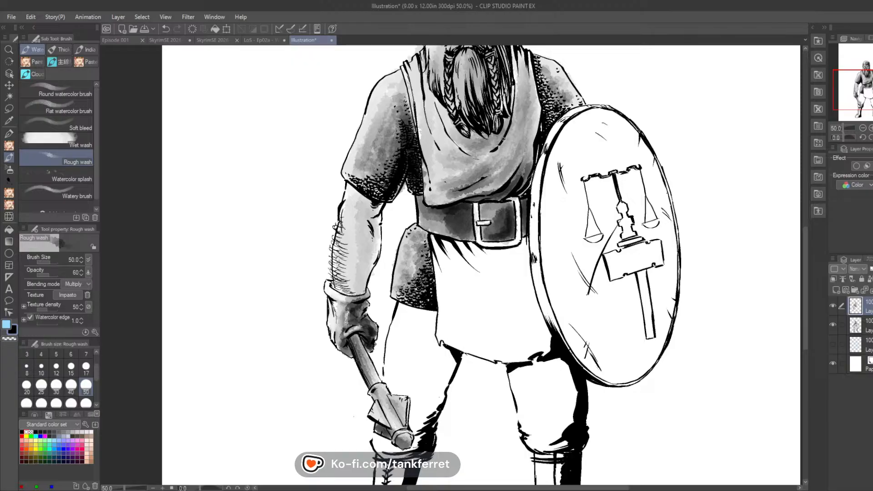
{"action": "mouse_move", "coordinate": [516, 114]}
{"action": "left_mouse_down"}
{"action": "mouse_move", "coordinate": [479, 159]}
{"action": "mouse_move", "coordinate": [494, 149]}
{"action": "left_mouse_up"}
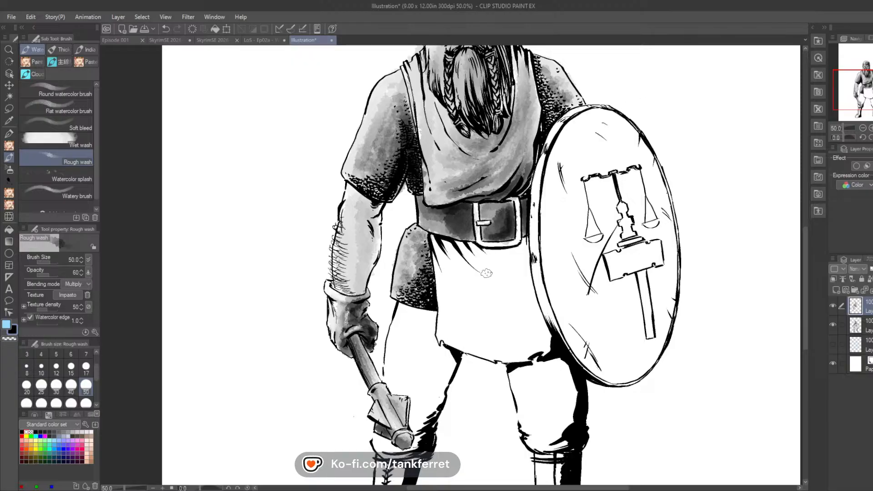
Step: Cover the tabard's skirt below the belt with light grey wash and paint diagonal folds running down from the belt
{"action": "mouse_move", "coordinate": [431, 238]}
{"action": "left_mouse_down"}
{"action": "mouse_move", "coordinate": [443, 293]}
{"action": "mouse_move", "coordinate": [443, 321]}
{"action": "mouse_move", "coordinate": [437, 252]}
{"action": "mouse_move", "coordinate": [444, 331]}
{"action": "mouse_move", "coordinate": [436, 329]}
{"action": "mouse_move", "coordinate": [445, 337]}
{"action": "mouse_move", "coordinate": [443, 303]}
{"action": "mouse_move", "coordinate": [458, 342]}
{"action": "mouse_move", "coordinate": [450, 312]}
{"action": "mouse_move", "coordinate": [462, 344]}
{"action": "mouse_move", "coordinate": [478, 351]}
{"action": "mouse_move", "coordinate": [459, 346]}
{"action": "mouse_move", "coordinate": [490, 358]}
{"action": "left_mouse_up"}
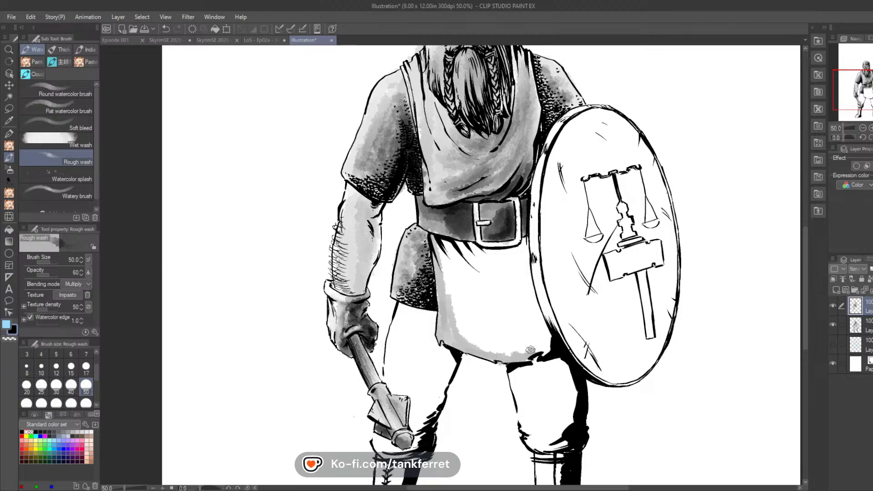
{"action": "mouse_move", "coordinate": [550, 343]}
{"action": "left_mouse_down"}
{"action": "mouse_move", "coordinate": [498, 251]}
{"action": "mouse_move", "coordinate": [505, 250]}
{"action": "mouse_move", "coordinate": [485, 254]}
{"action": "mouse_move", "coordinate": [459, 243]}
{"action": "mouse_move", "coordinate": [449, 276]}
{"action": "mouse_move", "coordinate": [442, 257]}
{"action": "mouse_move", "coordinate": [450, 308]}
{"action": "mouse_move", "coordinate": [451, 264]}
{"action": "mouse_move", "coordinate": [470, 335]}
{"action": "mouse_move", "coordinate": [455, 263]}
{"action": "mouse_move", "coordinate": [479, 350]}
{"action": "mouse_move", "coordinate": [459, 248]}
{"action": "mouse_move", "coordinate": [483, 348]}
{"action": "mouse_move", "coordinate": [465, 272]}
{"action": "mouse_move", "coordinate": [480, 331]}
{"action": "mouse_move", "coordinate": [472, 270]}
{"action": "mouse_move", "coordinate": [486, 343]}
{"action": "mouse_move", "coordinate": [469, 248]}
{"action": "mouse_move", "coordinate": [503, 359]}
{"action": "mouse_move", "coordinate": [484, 254]}
{"action": "mouse_move", "coordinate": [503, 353]}
{"action": "mouse_move", "coordinate": [494, 261]}
{"action": "mouse_move", "coordinate": [518, 356]}
{"action": "mouse_move", "coordinate": [498, 259]}
{"action": "mouse_move", "coordinate": [521, 350]}
{"action": "mouse_move", "coordinate": [500, 265]}
{"action": "mouse_move", "coordinate": [521, 336]}
{"action": "mouse_move", "coordinate": [508, 284]}
{"action": "mouse_move", "coordinate": [531, 337]}
{"action": "mouse_move", "coordinate": [518, 255]}
{"action": "left_mouse_up"}
{"action": "left_click_drag", "start_coordinate": [442, 239], "coordinate": [499, 306]}
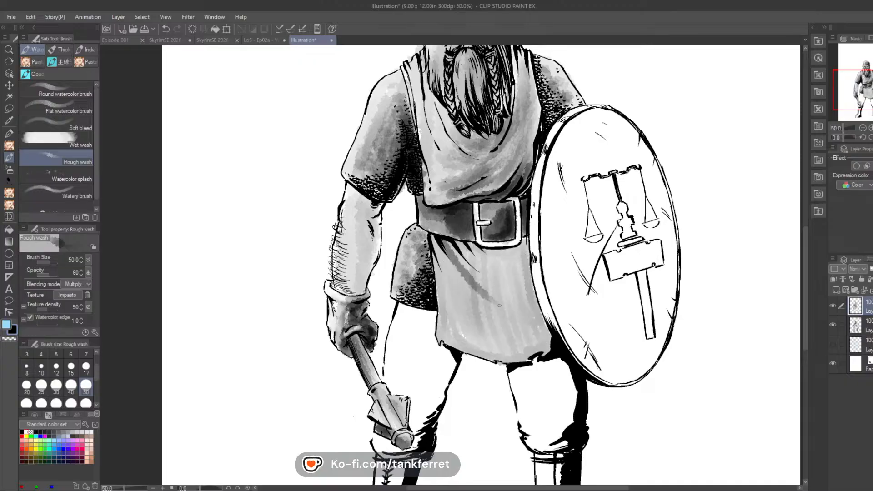
{"action": "mouse_move", "coordinate": [444, 248]}
{"action": "left_mouse_down"}
{"action": "mouse_move", "coordinate": [535, 322]}
{"action": "mouse_move", "coordinate": [491, 316]}
{"action": "mouse_move", "coordinate": [446, 284]}
{"action": "mouse_move", "coordinate": [511, 337]}
{"action": "mouse_move", "coordinate": [465, 319]}
{"action": "mouse_move", "coordinate": [504, 347]}
{"action": "mouse_move", "coordinate": [543, 347]}
{"action": "left_mouse_up"}
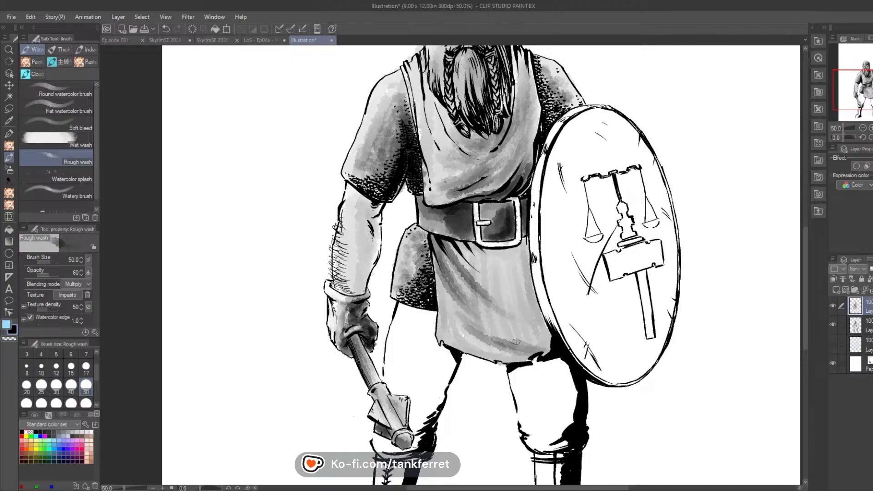
Step: Build up darker fold strokes across the tabard's skirt, heaviest beneath the buckle, beside the shield and toward the hem
{"action": "left_click_drag", "start_coordinate": [496, 327], "coordinate": [544, 345]}
{"action": "mouse_move", "coordinate": [484, 311]}
{"action": "left_mouse_down"}
{"action": "mouse_move", "coordinate": [553, 345]}
{"action": "mouse_move", "coordinate": [544, 334]}
{"action": "left_mouse_up"}
{"action": "mouse_move", "coordinate": [484, 288]}
{"action": "left_mouse_down"}
{"action": "mouse_move", "coordinate": [542, 324]}
{"action": "mouse_move", "coordinate": [532, 313]}
{"action": "left_mouse_up"}
{"action": "mouse_move", "coordinate": [463, 246]}
{"action": "left_mouse_down"}
{"action": "mouse_move", "coordinate": [487, 276]}
{"action": "mouse_move", "coordinate": [459, 244]}
{"action": "mouse_move", "coordinate": [492, 255]}
{"action": "mouse_move", "coordinate": [481, 259]}
{"action": "mouse_move", "coordinate": [512, 280]}
{"action": "mouse_move", "coordinate": [496, 267]}
{"action": "mouse_move", "coordinate": [518, 270]}
{"action": "mouse_move", "coordinate": [500, 259]}
{"action": "mouse_move", "coordinate": [523, 243]}
{"action": "mouse_move", "coordinate": [532, 291]}
{"action": "left_mouse_up"}
{"action": "mouse_move", "coordinate": [518, 250]}
{"action": "left_mouse_down"}
{"action": "mouse_move", "coordinate": [546, 326]}
{"action": "mouse_move", "coordinate": [540, 318]}
{"action": "left_mouse_up"}
{"action": "left_click_drag", "start_coordinate": [516, 266], "coordinate": [524, 297]}
{"action": "mouse_move", "coordinate": [510, 273]}
{"action": "left_mouse_down"}
{"action": "mouse_move", "coordinate": [531, 303]}
{"action": "mouse_move", "coordinate": [484, 255]}
{"action": "mouse_move", "coordinate": [527, 289]}
{"action": "left_mouse_up"}
{"action": "mouse_move", "coordinate": [495, 257]}
{"action": "left_mouse_down"}
{"action": "mouse_move", "coordinate": [527, 286]}
{"action": "mouse_move", "coordinate": [528, 256]}
{"action": "mouse_move", "coordinate": [497, 254]}
{"action": "left_mouse_up"}
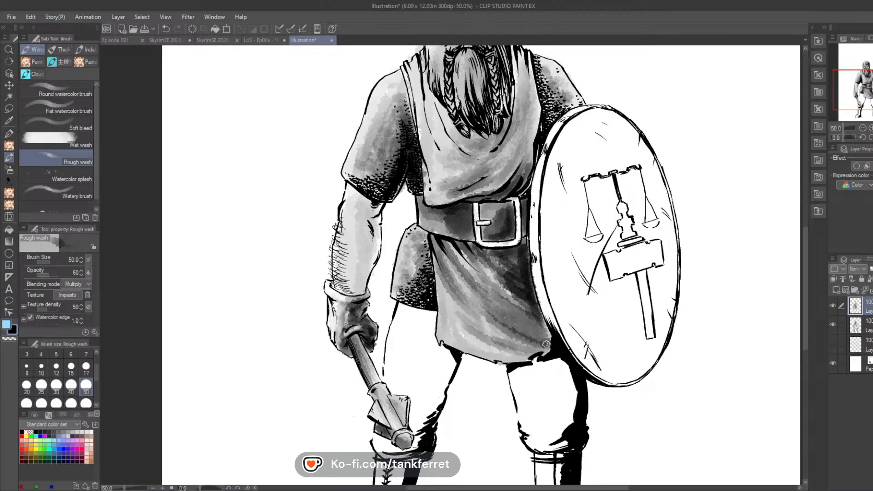
{"action": "mouse_move", "coordinate": [498, 328]}
{"action": "left_mouse_down"}
{"action": "mouse_move", "coordinate": [549, 347]}
{"action": "mouse_move", "coordinate": [486, 340]}
{"action": "mouse_move", "coordinate": [527, 355]}
{"action": "mouse_move", "coordinate": [445, 292]}
{"action": "mouse_move", "coordinate": [491, 356]}
{"action": "mouse_move", "coordinate": [466, 339]}
{"action": "left_mouse_up"}
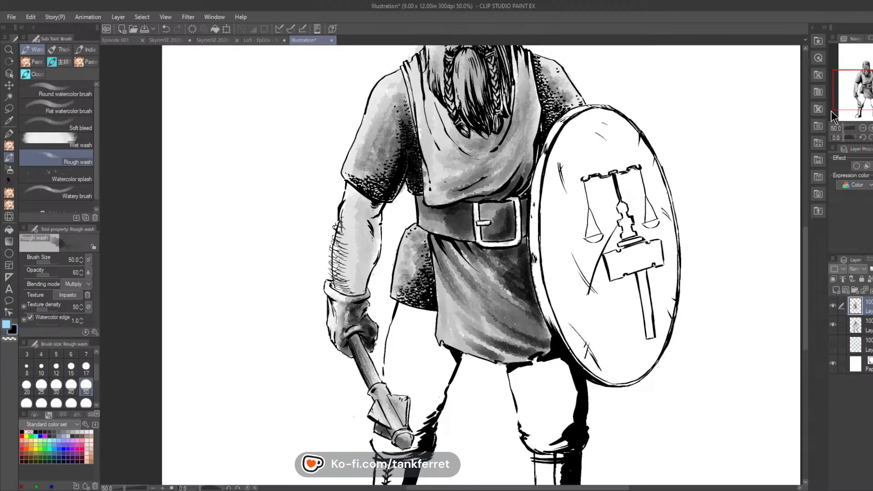
Step: Shade the trouser leg behind the mace in grey wash, darkening its inner side and top while keeping the thigh's centre light
{"action": "left_click_drag", "start_coordinate": [867, 90], "coordinate": [865, 103]}
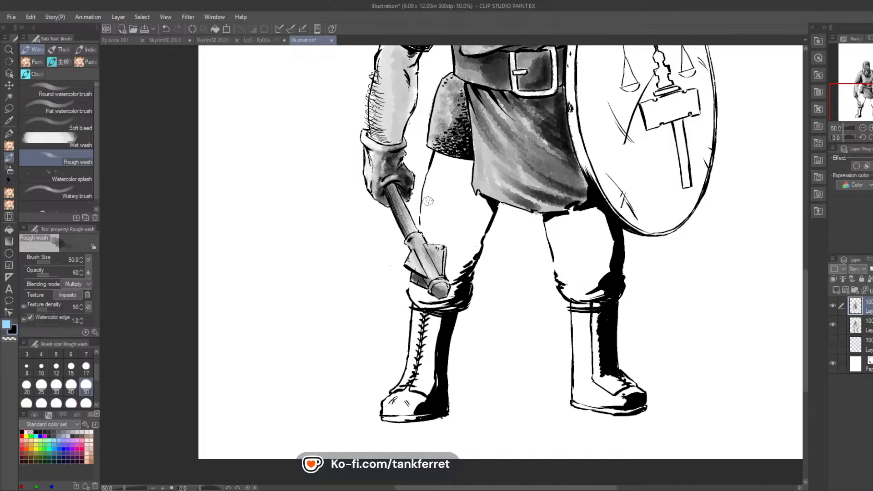
{"action": "mouse_move", "coordinate": [432, 171]}
{"action": "left_mouse_down"}
{"action": "mouse_move", "coordinate": [426, 224]}
{"action": "mouse_move", "coordinate": [429, 240]}
{"action": "mouse_move", "coordinate": [449, 242]}
{"action": "mouse_move", "coordinate": [452, 283]}
{"action": "left_mouse_up"}
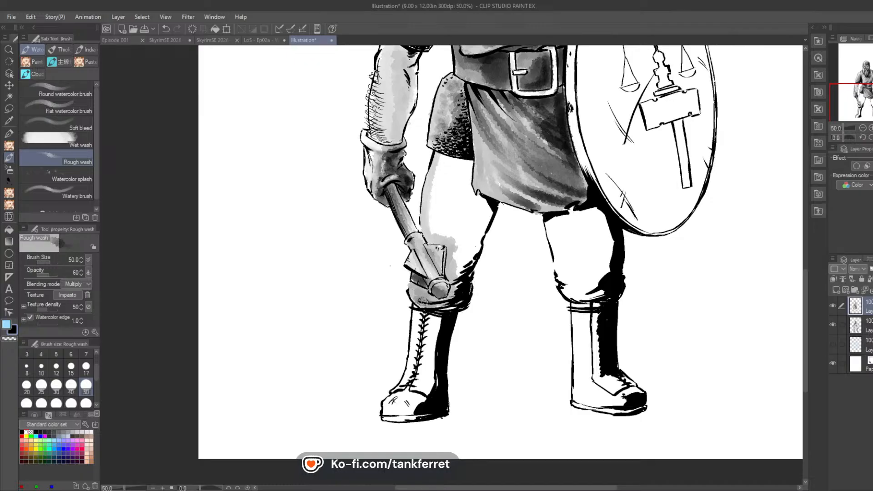
{"action": "mouse_move", "coordinate": [423, 301]}
{"action": "left_mouse_down"}
{"action": "mouse_move", "coordinate": [452, 304]}
{"action": "mouse_move", "coordinate": [464, 294]}
{"action": "mouse_move", "coordinate": [476, 242]}
{"action": "left_mouse_up"}
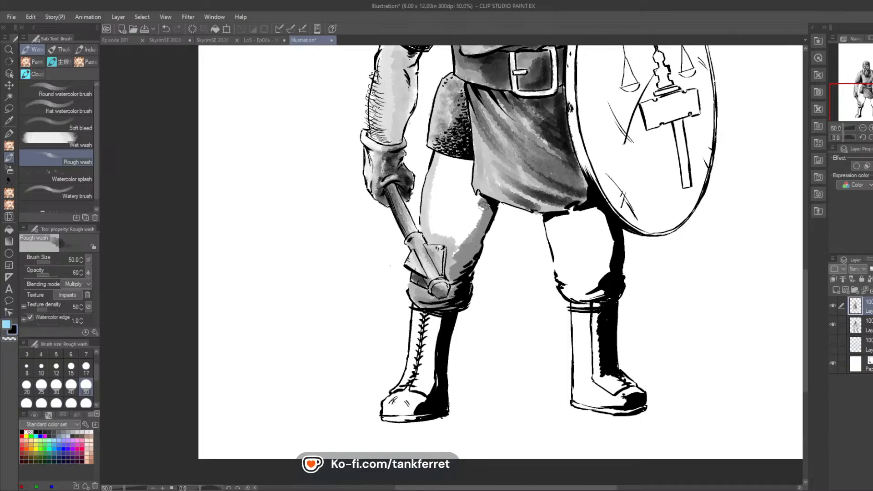
{"action": "mouse_move", "coordinate": [483, 204]}
{"action": "left_mouse_down"}
{"action": "mouse_move", "coordinate": [464, 249]}
{"action": "mouse_move", "coordinate": [469, 205]}
{"action": "mouse_move", "coordinate": [456, 255]}
{"action": "mouse_move", "coordinate": [470, 166]}
{"action": "mouse_move", "coordinate": [441, 154]}
{"action": "mouse_move", "coordinate": [471, 165]}
{"action": "mouse_move", "coordinate": [438, 154]}
{"action": "mouse_move", "coordinate": [472, 163]}
{"action": "mouse_move", "coordinate": [479, 199]}
{"action": "mouse_move", "coordinate": [479, 170]}
{"action": "left_mouse_up"}
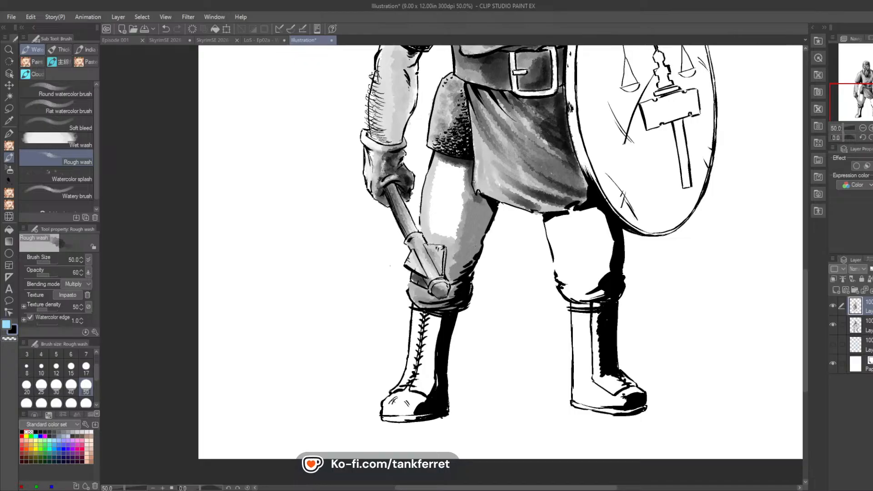
{"action": "mouse_move", "coordinate": [463, 166]}
{"action": "left_mouse_down"}
{"action": "mouse_move", "coordinate": [452, 234]}
{"action": "mouse_move", "coordinate": [458, 184]}
{"action": "mouse_move", "coordinate": [451, 177]}
{"action": "mouse_move", "coordinate": [443, 245]}
{"action": "mouse_move", "coordinate": [428, 237]}
{"action": "mouse_move", "coordinate": [435, 158]}
{"action": "left_mouse_up"}
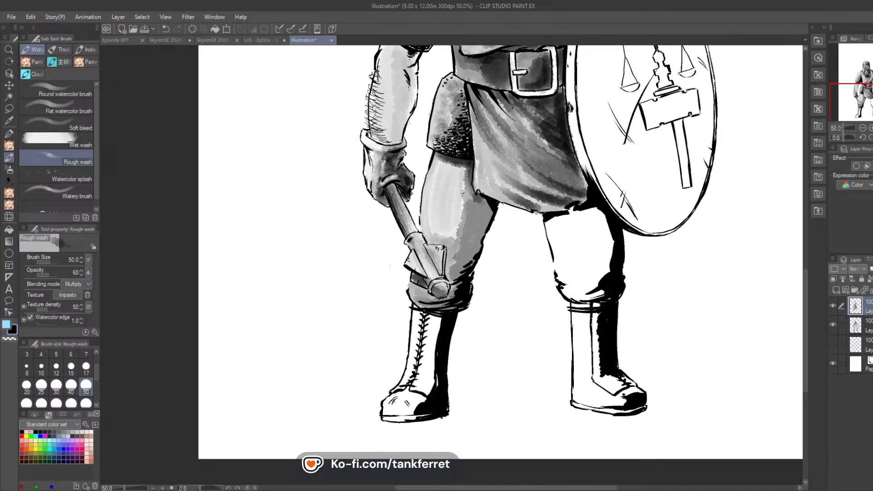
{"action": "mouse_move", "coordinate": [452, 221]}
{"action": "left_mouse_down"}
{"action": "mouse_move", "coordinate": [453, 236]}
{"action": "mouse_move", "coordinate": [475, 223]}
{"action": "mouse_move", "coordinate": [481, 201]}
{"action": "mouse_move", "coordinate": [476, 245]}
{"action": "mouse_move", "coordinate": [483, 205]}
{"action": "mouse_move", "coordinate": [459, 273]}
{"action": "mouse_move", "coordinate": [488, 196]}
{"action": "left_mouse_up"}
Step: Fill the trouser leg below the shield with grey wash and darken both its sides and the top under the tabard
{"action": "mouse_move", "coordinate": [550, 225]}
{"action": "left_mouse_down"}
{"action": "mouse_move", "coordinate": [554, 232]}
{"action": "mouse_move", "coordinate": [561, 211]}
{"action": "mouse_move", "coordinate": [568, 295]}
{"action": "mouse_move", "coordinate": [550, 220]}
{"action": "mouse_move", "coordinate": [566, 295]}
{"action": "mouse_move", "coordinate": [564, 213]}
{"action": "mouse_move", "coordinate": [580, 227]}
{"action": "mouse_move", "coordinate": [569, 255]}
{"action": "mouse_move", "coordinate": [591, 227]}
{"action": "mouse_move", "coordinate": [605, 272]}
{"action": "mouse_move", "coordinate": [580, 291]}
{"action": "mouse_move", "coordinate": [606, 277]}
{"action": "mouse_move", "coordinate": [602, 219]}
{"action": "mouse_move", "coordinate": [608, 266]}
{"action": "mouse_move", "coordinate": [580, 266]}
{"action": "left_mouse_up"}
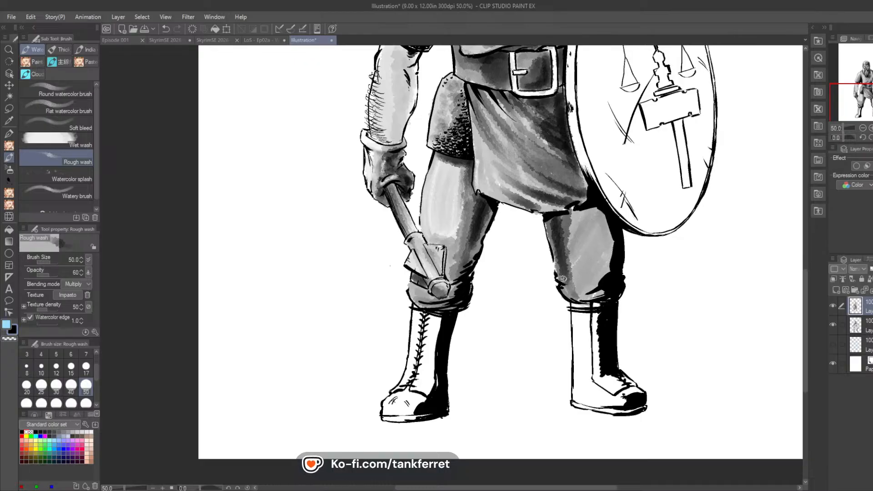
{"action": "mouse_move", "coordinate": [570, 214]}
{"action": "left_mouse_down"}
{"action": "mouse_move", "coordinate": [584, 287]}
{"action": "mouse_move", "coordinate": [566, 216]}
{"action": "mouse_move", "coordinate": [559, 234]}
{"action": "mouse_move", "coordinate": [549, 225]}
{"action": "mouse_move", "coordinate": [565, 271]}
{"action": "left_mouse_up"}
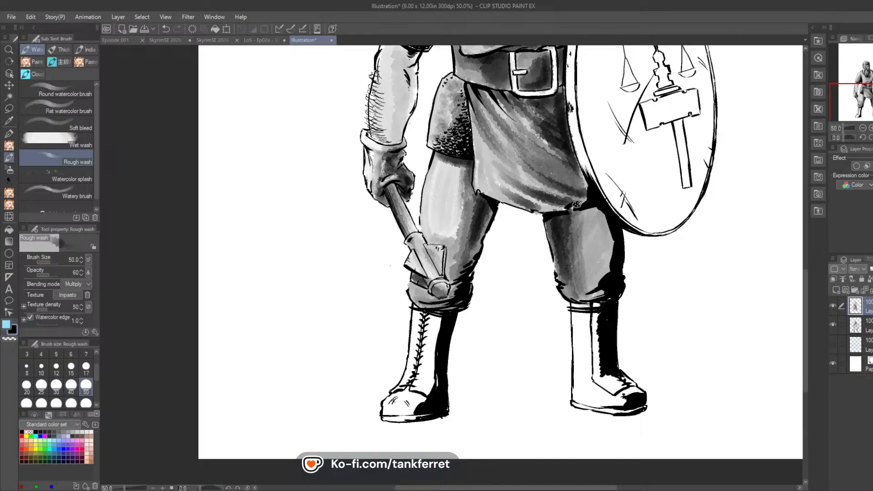
{"action": "mouse_move", "coordinate": [610, 235]}
{"action": "left_mouse_down"}
{"action": "mouse_move", "coordinate": [609, 268]}
{"action": "mouse_move", "coordinate": [600, 214]}
{"action": "mouse_move", "coordinate": [599, 291]}
{"action": "mouse_move", "coordinate": [610, 237]}
{"action": "mouse_move", "coordinate": [598, 206]}
{"action": "mouse_move", "coordinate": [612, 265]}
{"action": "left_mouse_up"}
{"action": "left_click_drag", "start_coordinate": [608, 216], "coordinate": [615, 250]}
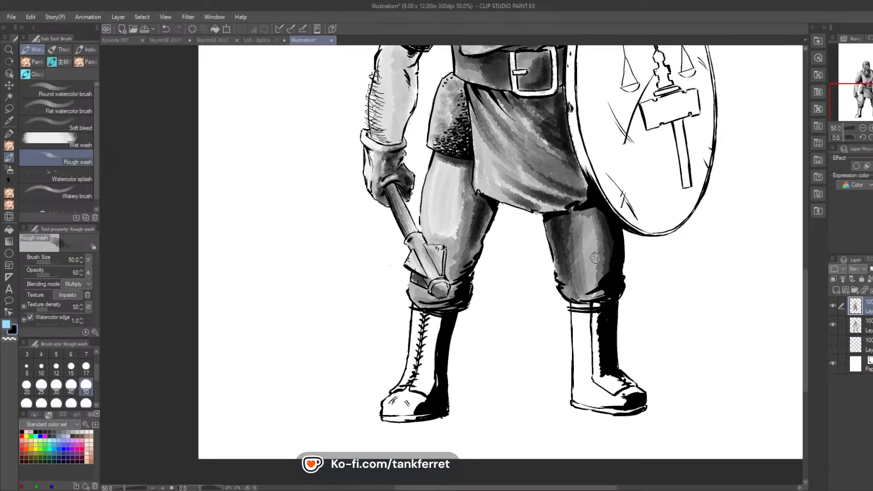
{"action": "left_click", "coordinate": [7, 208]}
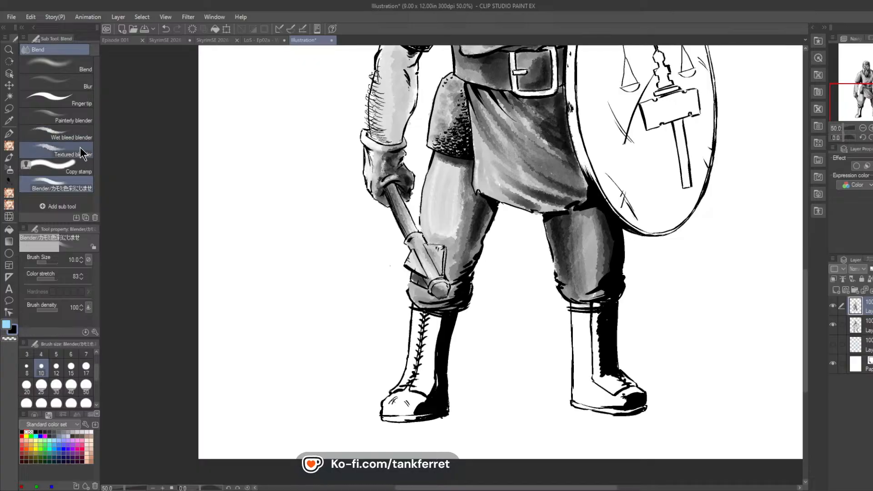
{"action": "left_click", "coordinate": [9, 205]}
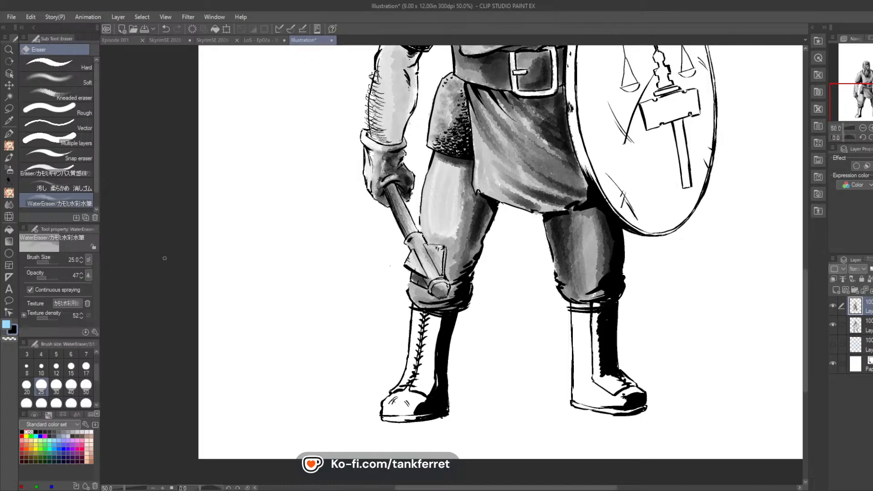
{"action": "key", "text": "b"}
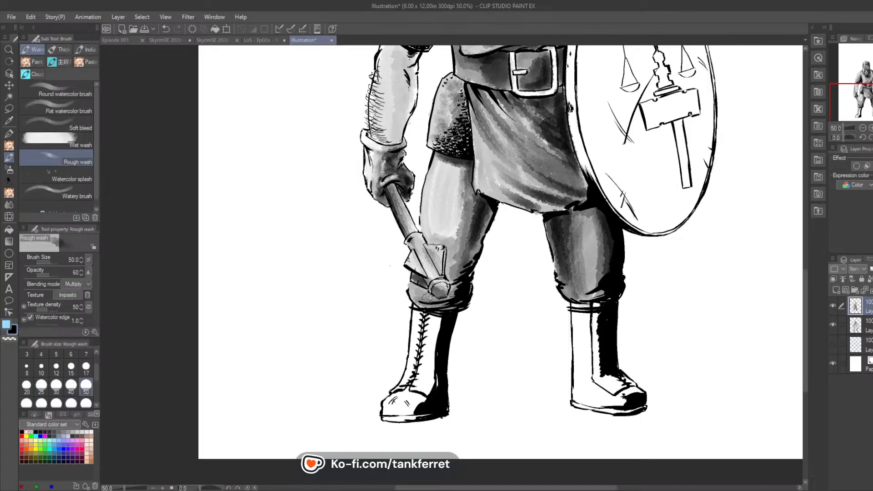
Step: Fill both boots with grey Rough wash and add a darker pass over the toes and the shadowed sides of the shafts
{"action": "mouse_move", "coordinate": [417, 314]}
{"action": "left_mouse_down"}
{"action": "mouse_move", "coordinate": [405, 388]}
{"action": "mouse_move", "coordinate": [386, 418]}
{"action": "mouse_move", "coordinate": [414, 412]}
{"action": "mouse_move", "coordinate": [414, 391]}
{"action": "mouse_move", "coordinate": [429, 414]}
{"action": "mouse_move", "coordinate": [438, 322]}
{"action": "mouse_move", "coordinate": [423, 394]}
{"action": "mouse_move", "coordinate": [431, 326]}
{"action": "mouse_move", "coordinate": [423, 349]}
{"action": "mouse_move", "coordinate": [420, 324]}
{"action": "left_mouse_up"}
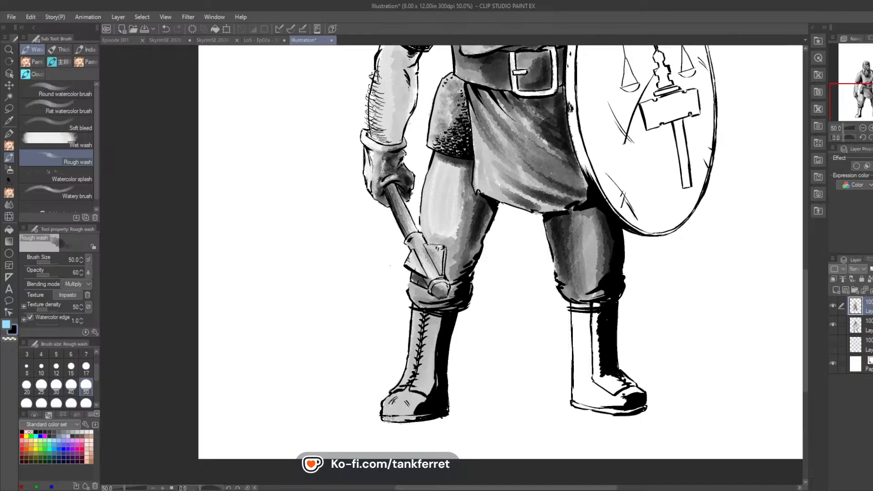
{"action": "mouse_move", "coordinate": [388, 418]}
{"action": "left_mouse_down"}
{"action": "mouse_move", "coordinate": [430, 400]}
{"action": "mouse_move", "coordinate": [439, 341]}
{"action": "left_mouse_up"}
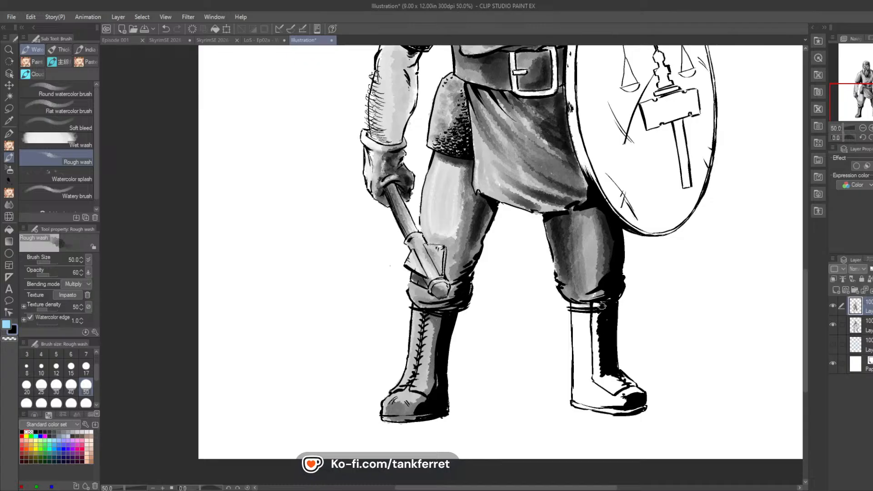
{"action": "mouse_move", "coordinate": [601, 305]}
{"action": "left_mouse_down"}
{"action": "mouse_move", "coordinate": [577, 320]}
{"action": "mouse_move", "coordinate": [579, 402]}
{"action": "left_mouse_up"}
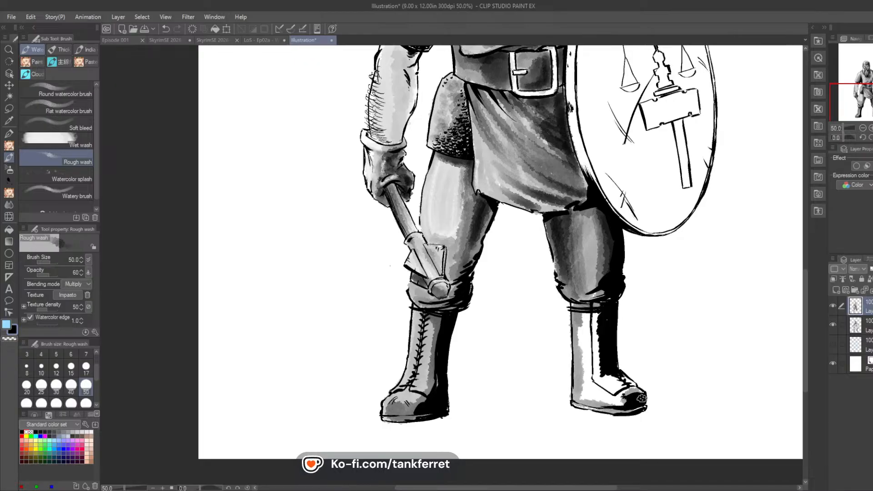
{"action": "mouse_move", "coordinate": [641, 398]}
{"action": "left_mouse_down"}
{"action": "mouse_move", "coordinate": [617, 403]}
{"action": "mouse_move", "coordinate": [632, 390]}
{"action": "mouse_move", "coordinate": [618, 378]}
{"action": "mouse_move", "coordinate": [615, 407]}
{"action": "mouse_move", "coordinate": [599, 365]}
{"action": "mouse_move", "coordinate": [601, 401]}
{"action": "mouse_move", "coordinate": [581, 381]}
{"action": "mouse_move", "coordinate": [586, 314]}
{"action": "mouse_move", "coordinate": [583, 348]}
{"action": "mouse_move", "coordinate": [596, 311]}
{"action": "mouse_move", "coordinate": [587, 366]}
{"action": "mouse_move", "coordinate": [600, 322]}
{"action": "mouse_move", "coordinate": [597, 341]}
{"action": "left_mouse_up"}
{"action": "mouse_move", "coordinate": [595, 306]}
{"action": "left_mouse_down"}
{"action": "mouse_move", "coordinate": [602, 330]}
{"action": "mouse_move", "coordinate": [604, 350]}
{"action": "mouse_move", "coordinate": [598, 321]}
{"action": "mouse_move", "coordinate": [607, 377]}
{"action": "mouse_move", "coordinate": [627, 397]}
{"action": "mouse_move", "coordinate": [623, 377]}
{"action": "mouse_move", "coordinate": [635, 393]}
{"action": "mouse_move", "coordinate": [622, 401]}
{"action": "mouse_move", "coordinate": [627, 409]}
{"action": "mouse_move", "coordinate": [607, 409]}
{"action": "mouse_move", "coordinate": [566, 388]}
{"action": "left_mouse_up"}
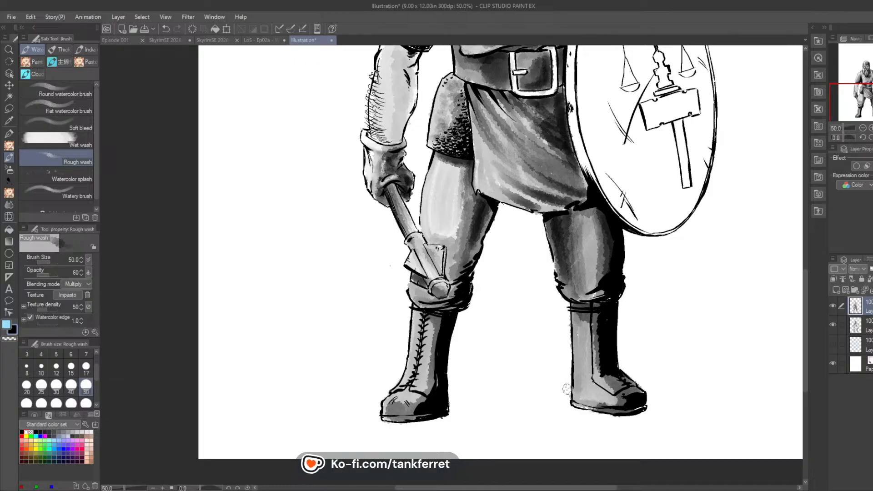
Step: Darken the beard with vertical grey wash strokes along its sides, centre and braids, and deepen the swept-back hair on the shield side
{"action": "left_click_drag", "start_coordinate": [868, 98], "coordinate": [867, 69]}
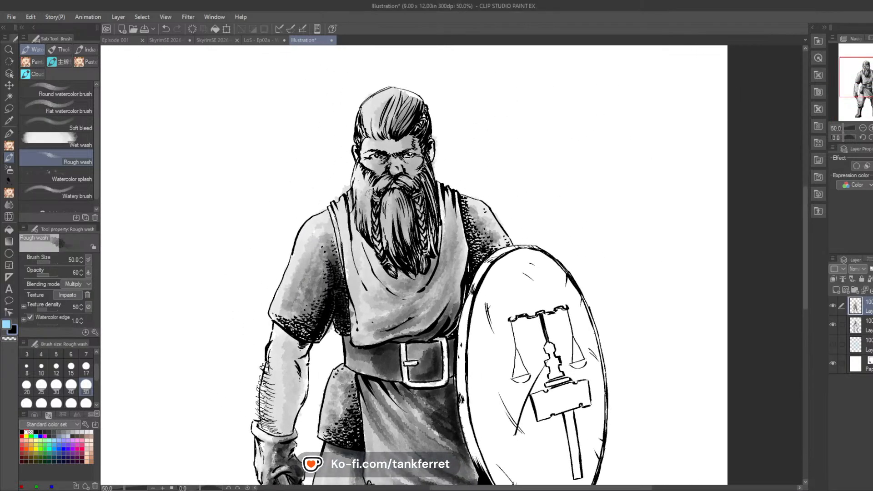
{"action": "left_click_drag", "start_coordinate": [370, 190], "coordinate": [371, 228]}
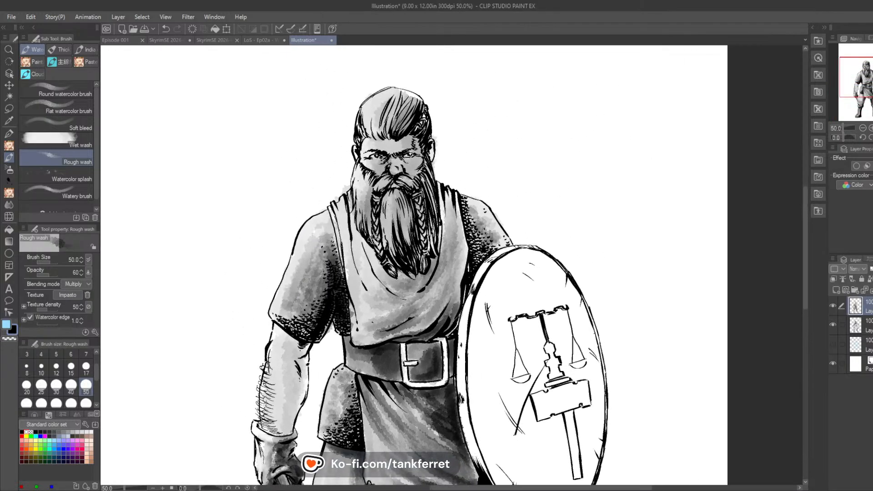
{"action": "left_click_drag", "start_coordinate": [369, 190], "coordinate": [369, 238]}
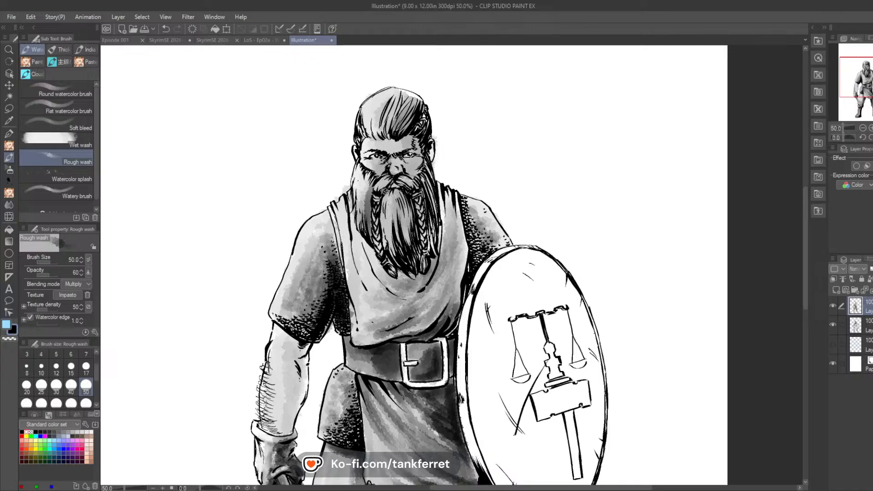
{"action": "left_click_drag", "start_coordinate": [384, 190], "coordinate": [384, 238]}
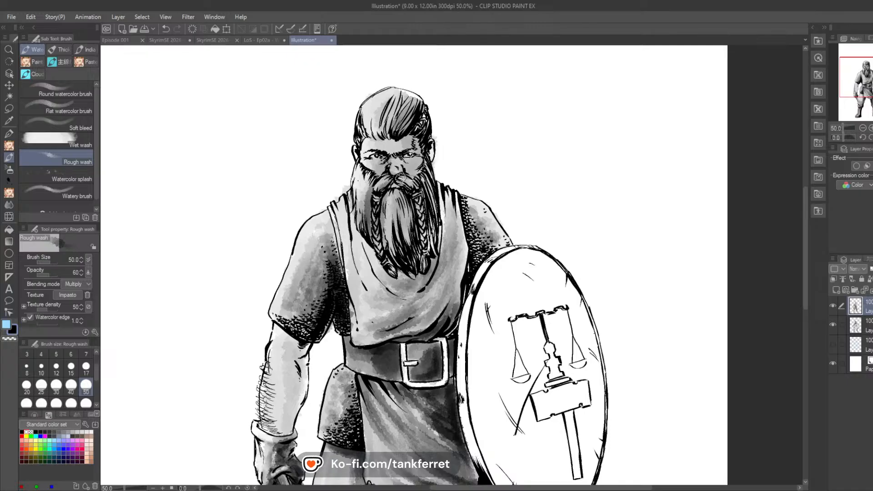
{"action": "mouse_move", "coordinate": [400, 179]}
{"action": "left_mouse_down"}
{"action": "mouse_move", "coordinate": [415, 187]}
{"action": "mouse_move", "coordinate": [414, 238]}
{"action": "left_mouse_up"}
{"action": "mouse_move", "coordinate": [406, 201]}
{"action": "left_mouse_down"}
{"action": "mouse_move", "coordinate": [412, 251]}
{"action": "mouse_move", "coordinate": [403, 251]}
{"action": "left_mouse_up"}
{"action": "left_click_drag", "start_coordinate": [404, 217], "coordinate": [409, 255]}
{"action": "left_click_drag", "start_coordinate": [435, 189], "coordinate": [427, 212]}
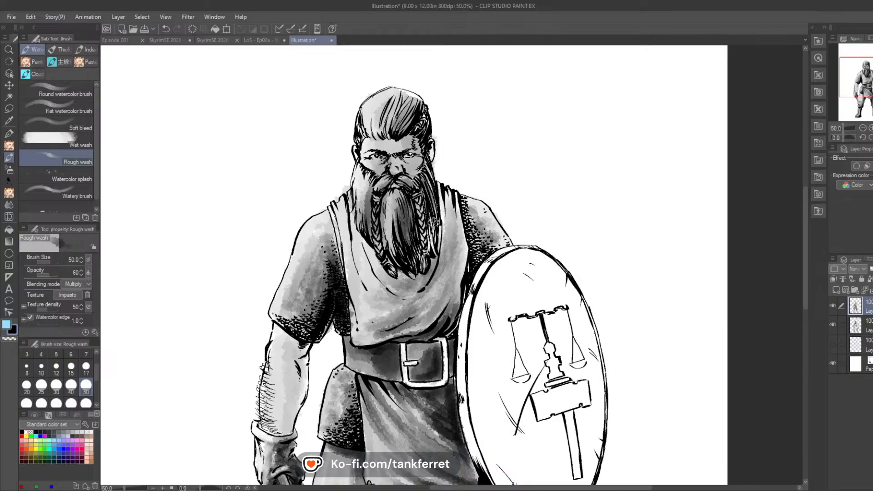
{"action": "left_click_drag", "start_coordinate": [425, 175], "coordinate": [432, 246]}
{"action": "mouse_move", "coordinate": [427, 205]}
{"action": "left_mouse_down"}
{"action": "mouse_move", "coordinate": [428, 254]}
{"action": "mouse_move", "coordinate": [425, 116]}
{"action": "mouse_move", "coordinate": [416, 130]}
{"action": "mouse_move", "coordinate": [423, 107]}
{"action": "mouse_move", "coordinate": [404, 94]}
{"action": "mouse_move", "coordinate": [413, 115]}
{"action": "mouse_move", "coordinate": [400, 128]}
{"action": "mouse_move", "coordinate": [406, 97]}
{"action": "mouse_move", "coordinate": [395, 117]}
{"action": "mouse_move", "coordinate": [397, 94]}
{"action": "mouse_move", "coordinate": [388, 131]}
{"action": "mouse_move", "coordinate": [381, 114]}
{"action": "mouse_move", "coordinate": [367, 131]}
{"action": "mouse_move", "coordinate": [407, 121]}
{"action": "mouse_move", "coordinate": [396, 132]}
{"action": "mouse_move", "coordinate": [412, 102]}
{"action": "mouse_move", "coordinate": [417, 131]}
{"action": "left_mouse_up"}
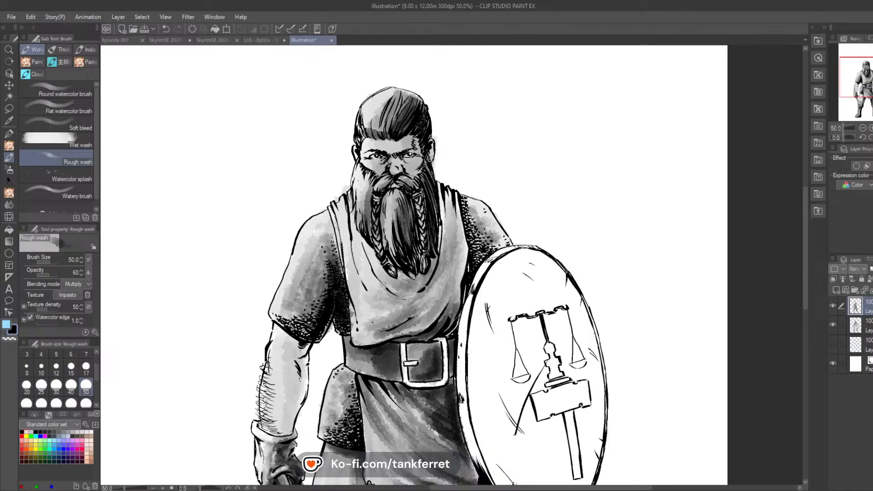
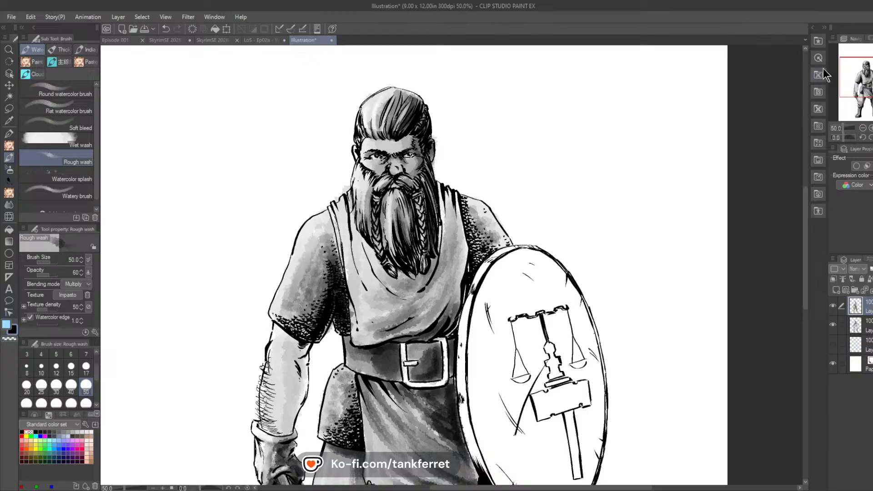
Step: Fill the shield's rim and whole face, including the scales-and-hammer emblem, with an even grey Rough wash
{"action": "mouse_move", "coordinate": [864, 82]}
{"action": "left_mouse_down"}
{"action": "mouse_move", "coordinate": [871, 109]}
{"action": "mouse_move", "coordinate": [872, 94]}
{"action": "left_mouse_up"}
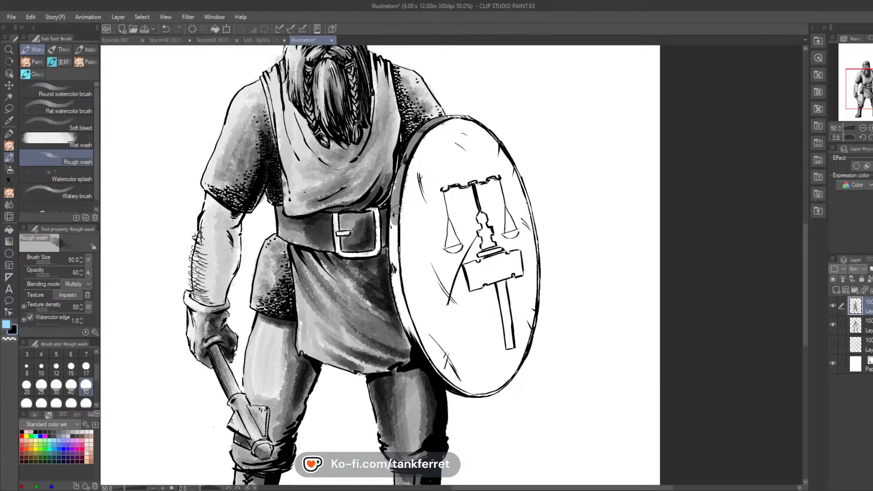
{"action": "mouse_move", "coordinate": [400, 177]}
{"action": "left_mouse_down"}
{"action": "mouse_move", "coordinate": [399, 314]}
{"action": "mouse_move", "coordinate": [400, 305]}
{"action": "mouse_move", "coordinate": [447, 374]}
{"action": "left_mouse_up"}
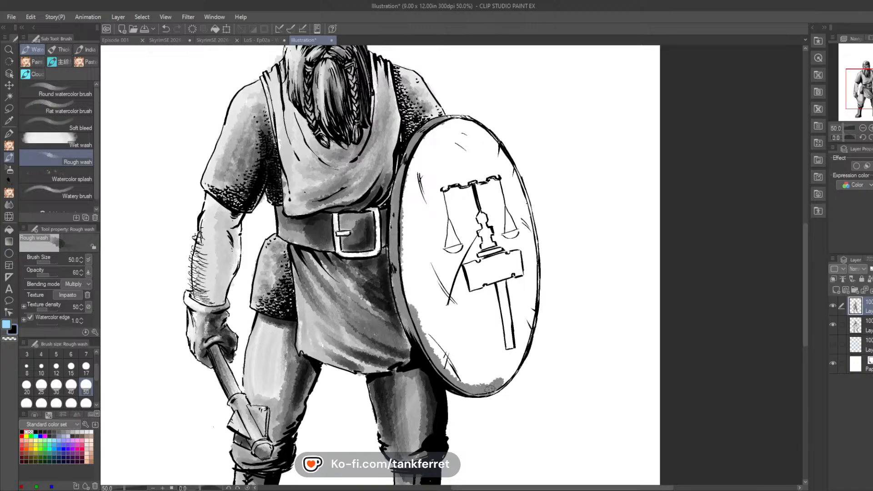
{"action": "mouse_move", "coordinate": [490, 389]}
{"action": "left_mouse_down"}
{"action": "mouse_move", "coordinate": [525, 347]}
{"action": "mouse_move", "coordinate": [536, 265]}
{"action": "mouse_move", "coordinate": [536, 288]}
{"action": "mouse_move", "coordinate": [526, 245]}
{"action": "mouse_move", "coordinate": [535, 243]}
{"action": "mouse_move", "coordinate": [511, 166]}
{"action": "mouse_move", "coordinate": [515, 175]}
{"action": "mouse_move", "coordinate": [490, 135]}
{"action": "mouse_move", "coordinate": [460, 119]}
{"action": "mouse_move", "coordinate": [424, 142]}
{"action": "mouse_move", "coordinate": [402, 224]}
{"action": "mouse_move", "coordinate": [407, 196]}
{"action": "mouse_move", "coordinate": [417, 312]}
{"action": "mouse_move", "coordinate": [407, 245]}
{"action": "mouse_move", "coordinate": [435, 359]}
{"action": "mouse_move", "coordinate": [413, 290]}
{"action": "mouse_move", "coordinate": [449, 369]}
{"action": "mouse_move", "coordinate": [425, 285]}
{"action": "mouse_move", "coordinate": [462, 382]}
{"action": "mouse_move", "coordinate": [436, 290]}
{"action": "mouse_move", "coordinate": [463, 382]}
{"action": "mouse_move", "coordinate": [433, 281]}
{"action": "mouse_move", "coordinate": [469, 390]}
{"action": "mouse_move", "coordinate": [453, 369]}
{"action": "left_mouse_up"}
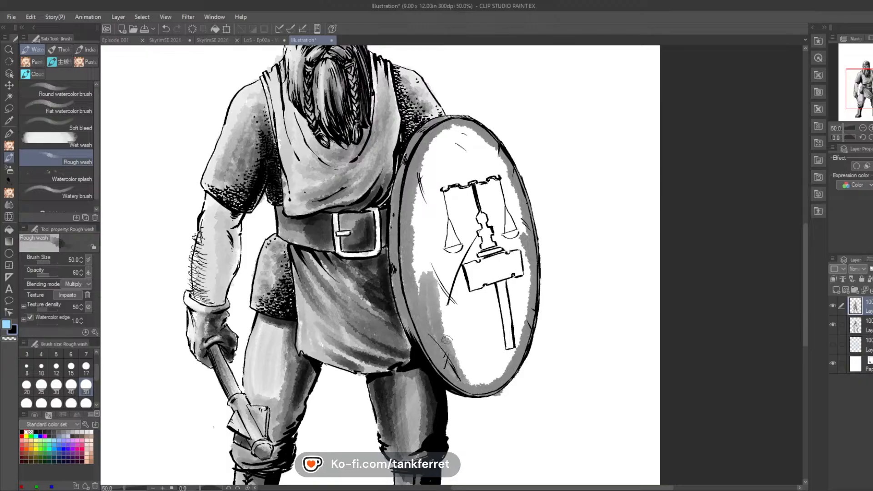
{"action": "mouse_move", "coordinate": [447, 339]}
{"action": "left_mouse_down"}
{"action": "mouse_move", "coordinate": [451, 313]}
{"action": "mouse_move", "coordinate": [469, 370]}
{"action": "mouse_move", "coordinate": [443, 288]}
{"action": "mouse_move", "coordinate": [471, 379]}
{"action": "mouse_move", "coordinate": [454, 278]}
{"action": "mouse_move", "coordinate": [474, 377]}
{"action": "mouse_move", "coordinate": [460, 282]}
{"action": "mouse_move", "coordinate": [477, 372]}
{"action": "mouse_move", "coordinate": [466, 287]}
{"action": "mouse_move", "coordinate": [478, 360]}
{"action": "mouse_move", "coordinate": [474, 288]}
{"action": "mouse_move", "coordinate": [486, 365]}
{"action": "mouse_move", "coordinate": [480, 278]}
{"action": "mouse_move", "coordinate": [487, 379]}
{"action": "mouse_move", "coordinate": [484, 265]}
{"action": "mouse_move", "coordinate": [489, 379]}
{"action": "mouse_move", "coordinate": [494, 266]}
{"action": "mouse_move", "coordinate": [495, 364]}
{"action": "mouse_move", "coordinate": [506, 285]}
{"action": "mouse_move", "coordinate": [507, 335]}
{"action": "mouse_move", "coordinate": [504, 302]}
{"action": "left_mouse_up"}
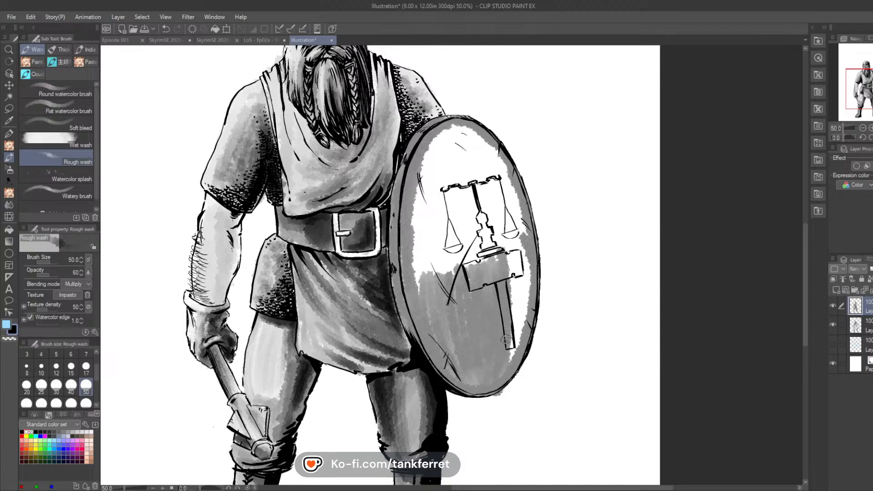
{"action": "mouse_move", "coordinate": [507, 339]}
{"action": "left_mouse_down"}
{"action": "mouse_move", "coordinate": [509, 261]}
{"action": "mouse_move", "coordinate": [518, 338]}
{"action": "mouse_move", "coordinate": [515, 234]}
{"action": "mouse_move", "coordinate": [522, 325]}
{"action": "mouse_move", "coordinate": [524, 241]}
{"action": "mouse_move", "coordinate": [525, 281]}
{"action": "mouse_move", "coordinate": [520, 220]}
{"action": "mouse_move", "coordinate": [512, 249]}
{"action": "mouse_move", "coordinate": [502, 202]}
{"action": "mouse_move", "coordinate": [510, 219]}
{"action": "mouse_move", "coordinate": [510, 175]}
{"action": "mouse_move", "coordinate": [502, 172]}
{"action": "mouse_move", "coordinate": [501, 214]}
{"action": "mouse_move", "coordinate": [484, 152]}
{"action": "mouse_move", "coordinate": [499, 245]}
{"action": "mouse_move", "coordinate": [474, 136]}
{"action": "mouse_move", "coordinate": [486, 249]}
{"action": "mouse_move", "coordinate": [480, 149]}
{"action": "mouse_move", "coordinate": [486, 199]}
{"action": "mouse_move", "coordinate": [487, 182]}
{"action": "mouse_move", "coordinate": [477, 173]}
{"action": "mouse_move", "coordinate": [479, 219]}
{"action": "mouse_move", "coordinate": [464, 150]}
{"action": "mouse_move", "coordinate": [473, 252]}
{"action": "mouse_move", "coordinate": [476, 200]}
{"action": "mouse_move", "coordinate": [493, 234]}
{"action": "mouse_move", "coordinate": [468, 270]}
{"action": "mouse_move", "coordinate": [417, 285]}
{"action": "mouse_move", "coordinate": [415, 294]}
{"action": "mouse_move", "coordinate": [418, 180]}
{"action": "mouse_move", "coordinate": [423, 164]}
{"action": "mouse_move", "coordinate": [448, 149]}
{"action": "mouse_move", "coordinate": [449, 131]}
{"action": "mouse_move", "coordinate": [462, 163]}
{"action": "mouse_move", "coordinate": [448, 194]}
{"action": "mouse_move", "coordinate": [476, 197]}
{"action": "left_mouse_up"}
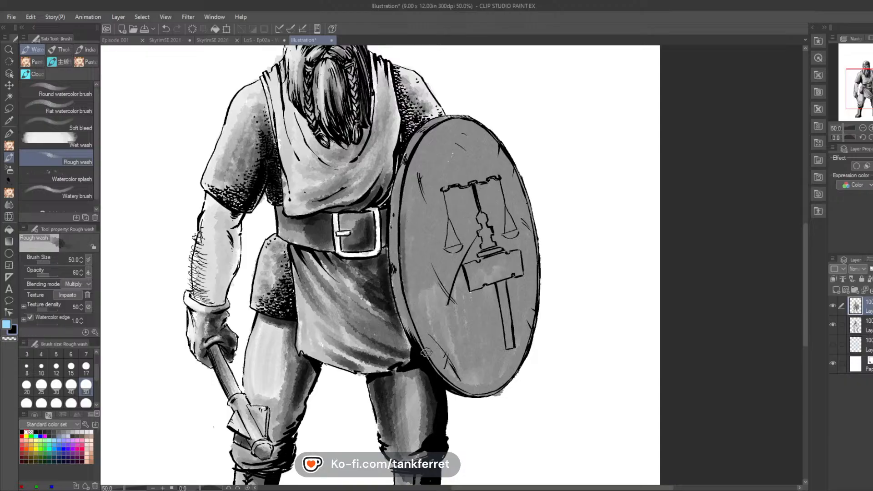
Step: Darken the shield's rim on the side facing the body with additional Rough wash strokes
{"action": "left_click_drag", "start_coordinate": [421, 347], "coordinate": [404, 272]}
{"action": "left_click_drag", "start_coordinate": [409, 324], "coordinate": [395, 248]}
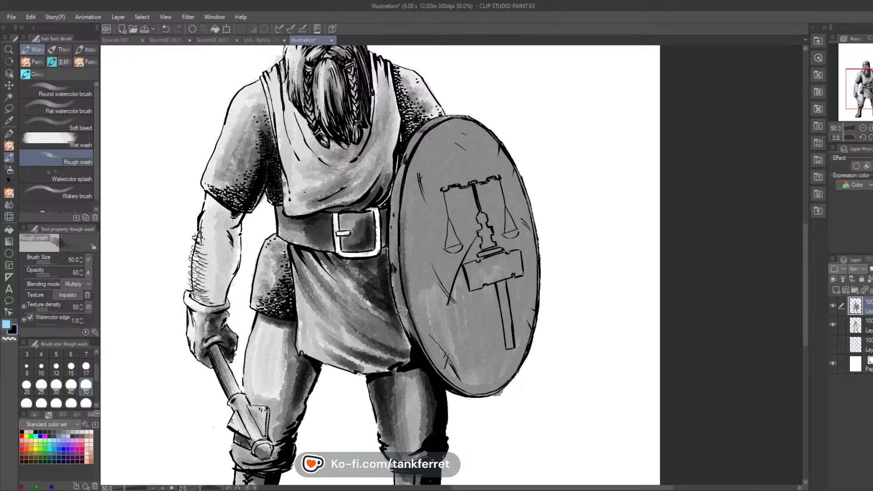
{"action": "mouse_move", "coordinate": [397, 280]}
{"action": "left_mouse_down"}
{"action": "mouse_move", "coordinate": [397, 214]}
{"action": "mouse_move", "coordinate": [394, 269]}
{"action": "mouse_move", "coordinate": [404, 214]}
{"action": "left_mouse_up"}
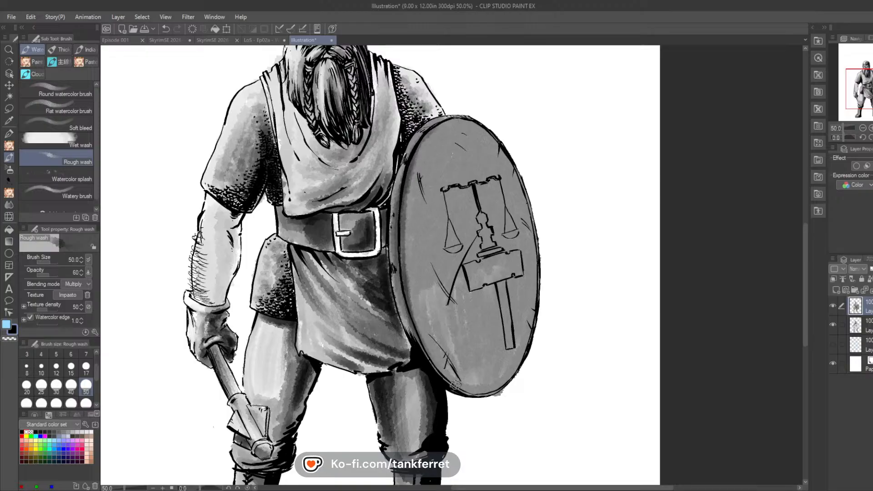
{"action": "left_click_drag", "start_coordinate": [455, 384], "coordinate": [412, 315]}
Step: Layer darker grey wash over the emblem side of the shield, building the deepest tone around the hammer handle
{"action": "mouse_move", "coordinate": [452, 218]}
{"action": "left_mouse_down"}
{"action": "mouse_move", "coordinate": [505, 177]}
{"action": "mouse_move", "coordinate": [516, 254]}
{"action": "mouse_move", "coordinate": [455, 300]}
{"action": "mouse_move", "coordinate": [470, 307]}
{"action": "mouse_move", "coordinate": [475, 213]}
{"action": "mouse_move", "coordinate": [506, 191]}
{"action": "mouse_move", "coordinate": [520, 241]}
{"action": "mouse_move", "coordinate": [510, 318]}
{"action": "mouse_move", "coordinate": [526, 256]}
{"action": "mouse_move", "coordinate": [523, 203]}
{"action": "mouse_move", "coordinate": [531, 296]}
{"action": "mouse_move", "coordinate": [524, 346]}
{"action": "mouse_move", "coordinate": [505, 380]}
{"action": "mouse_move", "coordinate": [474, 388]}
{"action": "mouse_move", "coordinate": [439, 355]}
{"action": "mouse_move", "coordinate": [429, 314]}
{"action": "mouse_move", "coordinate": [450, 222]}
{"action": "mouse_move", "coordinate": [472, 189]}
{"action": "left_mouse_up"}
{"action": "mouse_move", "coordinate": [437, 272]}
{"action": "left_mouse_down"}
{"action": "mouse_move", "coordinate": [464, 375]}
{"action": "mouse_move", "coordinate": [462, 303]}
{"action": "mouse_move", "coordinate": [478, 287]}
{"action": "mouse_move", "coordinate": [489, 292]}
{"action": "mouse_move", "coordinate": [479, 382]}
{"action": "mouse_move", "coordinate": [497, 335]}
{"action": "mouse_move", "coordinate": [500, 377]}
{"action": "mouse_move", "coordinate": [526, 253]}
{"action": "mouse_move", "coordinate": [503, 368]}
{"action": "mouse_move", "coordinate": [516, 296]}
{"action": "mouse_move", "coordinate": [504, 245]}
{"action": "mouse_move", "coordinate": [471, 282]}
{"action": "mouse_move", "coordinate": [480, 355]}
{"action": "mouse_move", "coordinate": [520, 288]}
{"action": "left_mouse_up"}
{"action": "mouse_move", "coordinate": [494, 323]}
{"action": "left_mouse_down"}
{"action": "mouse_move", "coordinate": [510, 248]}
{"action": "mouse_move", "coordinate": [508, 354]}
{"action": "mouse_move", "coordinate": [487, 269]}
{"action": "mouse_move", "coordinate": [507, 336]}
{"action": "mouse_move", "coordinate": [462, 306]}
{"action": "mouse_move", "coordinate": [523, 326]}
{"action": "mouse_move", "coordinate": [469, 328]}
{"action": "left_mouse_up"}
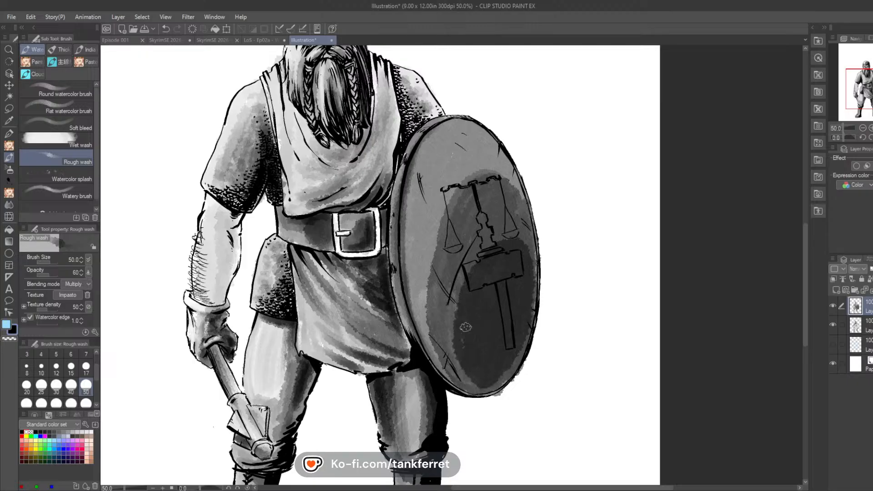
{"action": "mouse_move", "coordinate": [490, 294]}
{"action": "left_mouse_down"}
{"action": "mouse_move", "coordinate": [519, 312]}
{"action": "mouse_move", "coordinate": [487, 372]}
{"action": "mouse_move", "coordinate": [500, 290]}
{"action": "mouse_move", "coordinate": [519, 323]}
{"action": "mouse_move", "coordinate": [492, 356]}
{"action": "mouse_move", "coordinate": [505, 299]}
{"action": "left_mouse_up"}
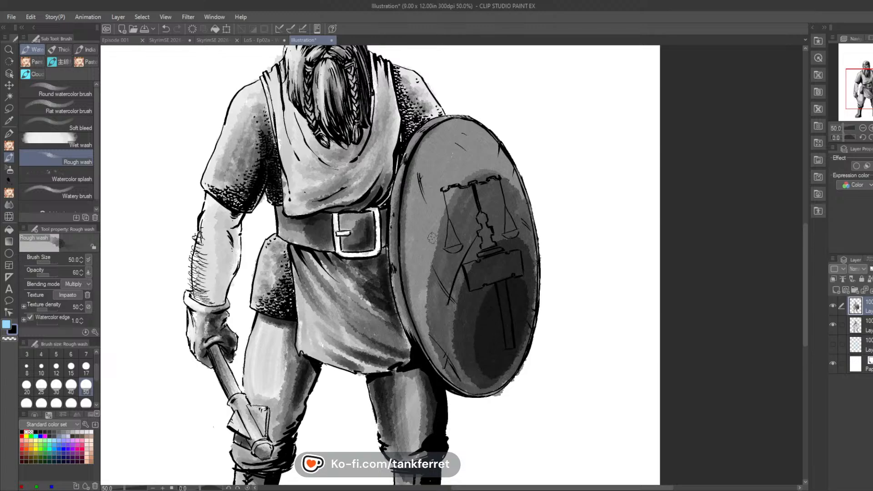
Step: Blend the shield's tonal bands into a soft gradient with the Textured blender at brush size 100
{"action": "left_click", "coordinate": [9, 206]}
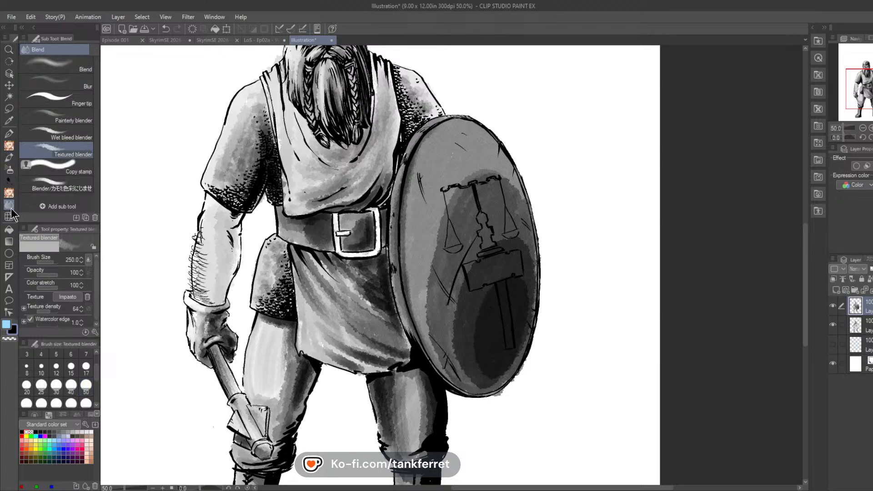
{"action": "left_click_drag", "start_coordinate": [96, 370], "coordinate": [96, 378]}
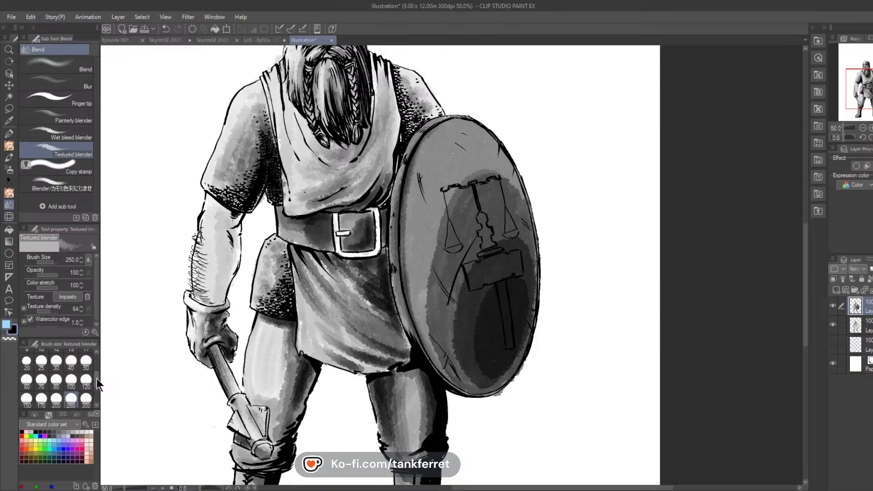
{"action": "left_click", "coordinate": [72, 381]}
{"action": "mouse_move", "coordinate": [442, 218]}
{"action": "left_mouse_down"}
{"action": "mouse_move", "coordinate": [429, 291]}
{"action": "mouse_move", "coordinate": [438, 362]}
{"action": "left_mouse_up"}
{"action": "left_click_drag", "start_coordinate": [486, 175], "coordinate": [463, 181]}
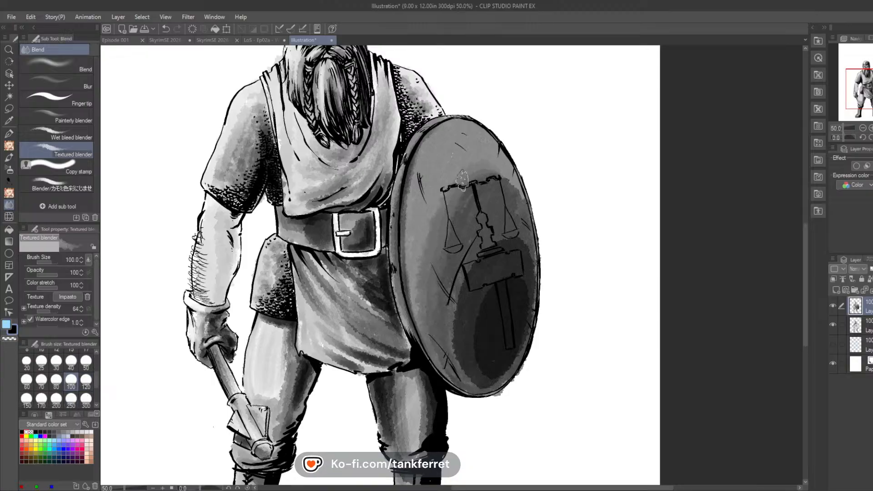
{"action": "left_click_drag", "start_coordinate": [458, 214], "coordinate": [468, 194]}
{"action": "mouse_move", "coordinate": [476, 262]}
{"action": "left_mouse_down"}
{"action": "mouse_move", "coordinate": [465, 317]}
{"action": "mouse_move", "coordinate": [453, 312]}
{"action": "mouse_move", "coordinate": [476, 382]}
{"action": "left_mouse_up"}
{"action": "left_click_drag", "start_coordinate": [499, 238], "coordinate": [520, 252]}
{"action": "mouse_move", "coordinate": [506, 288]}
{"action": "left_mouse_down"}
{"action": "mouse_move", "coordinate": [477, 359]}
{"action": "mouse_move", "coordinate": [490, 381]}
{"action": "left_mouse_up"}
{"action": "mouse_move", "coordinate": [518, 288]}
{"action": "left_mouse_down"}
{"action": "mouse_move", "coordinate": [484, 374]}
{"action": "mouse_move", "coordinate": [508, 368]}
{"action": "mouse_move", "coordinate": [520, 334]}
{"action": "left_mouse_up"}
{"action": "mouse_move", "coordinate": [522, 262]}
{"action": "left_mouse_down"}
{"action": "mouse_move", "coordinate": [532, 286]}
{"action": "mouse_move", "coordinate": [517, 336]}
{"action": "left_mouse_up"}
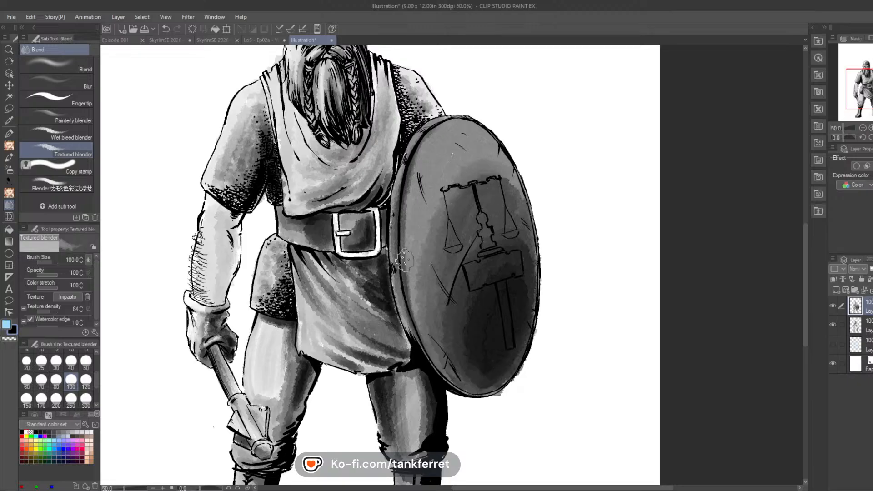
Step: Soften the fold shading on the tabard below the belt with the Textured blender at brush size 25
{"action": "left_click", "coordinate": [39, 361]}
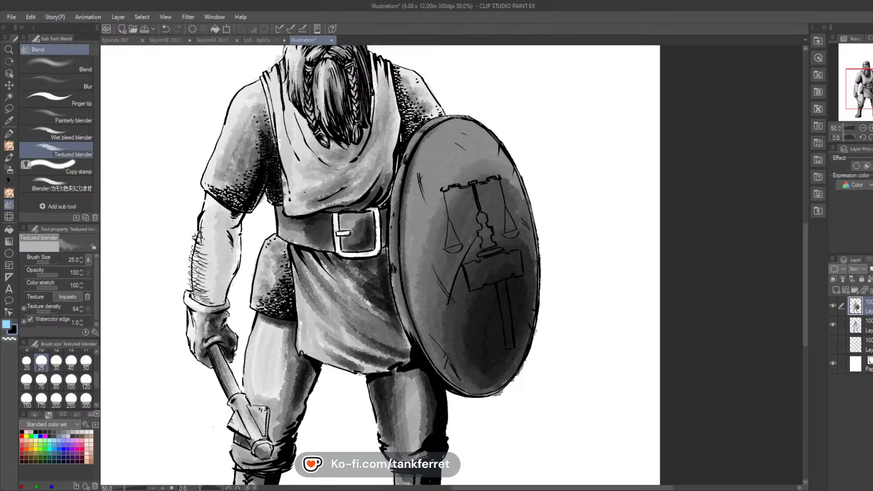
{"action": "mouse_move", "coordinate": [325, 335]}
{"action": "left_mouse_down"}
{"action": "mouse_move", "coordinate": [365, 352]}
{"action": "mouse_move", "coordinate": [328, 338]}
{"action": "mouse_move", "coordinate": [381, 341]}
{"action": "left_mouse_up"}
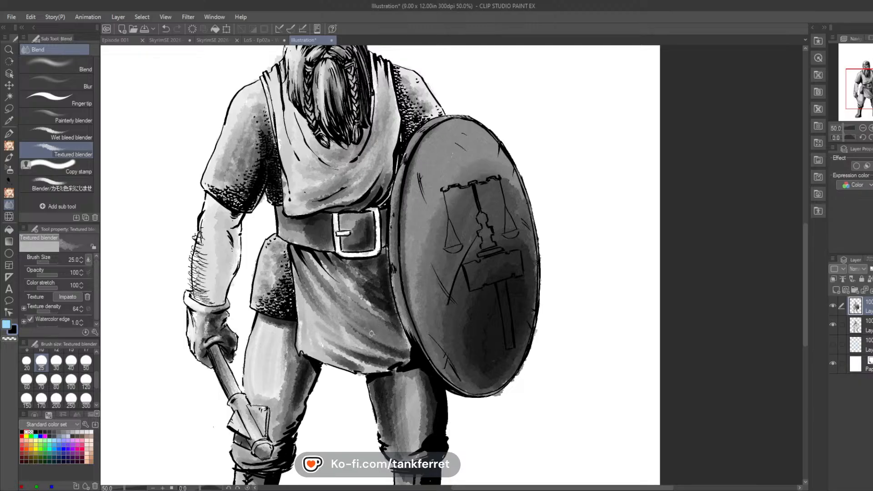
{"action": "left_click_drag", "start_coordinate": [338, 276], "coordinate": [374, 309]}
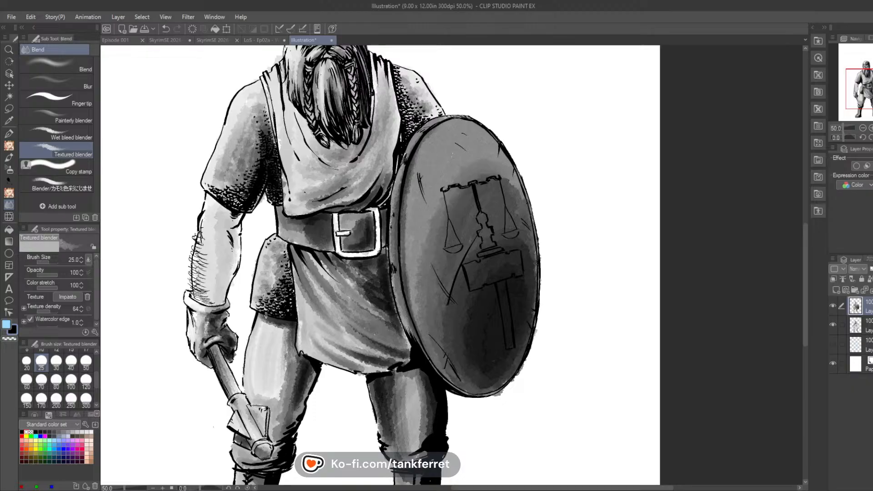
Step: Lighten the shield's body-side rim and paint a curved highlight just inside the upper edge of its face
{"action": "left_click_drag", "start_coordinate": [872, 88], "coordinate": [863, 71]}
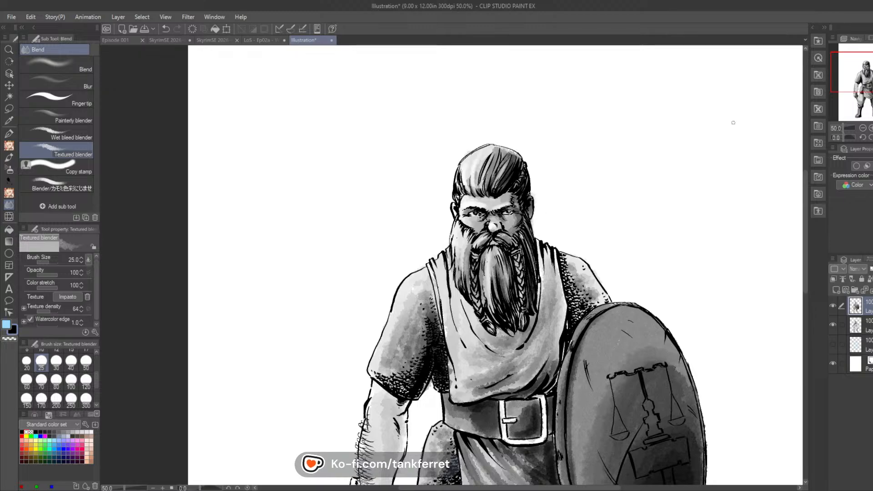
{"action": "left_click_drag", "start_coordinate": [868, 82], "coordinate": [872, 97]}
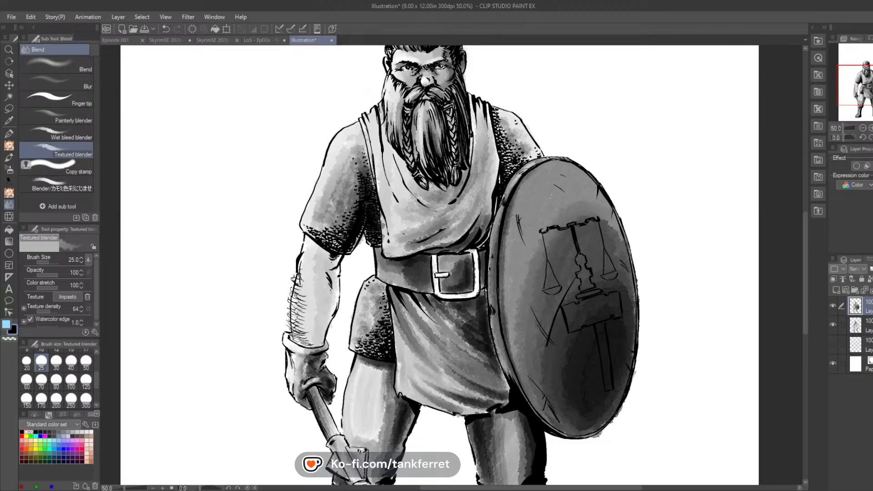
{"action": "mouse_move", "coordinate": [494, 245]}
{"action": "left_mouse_down"}
{"action": "mouse_move", "coordinate": [502, 208]}
{"action": "mouse_move", "coordinate": [492, 300]}
{"action": "mouse_move", "coordinate": [491, 241]}
{"action": "mouse_move", "coordinate": [498, 338]}
{"action": "left_mouse_up"}
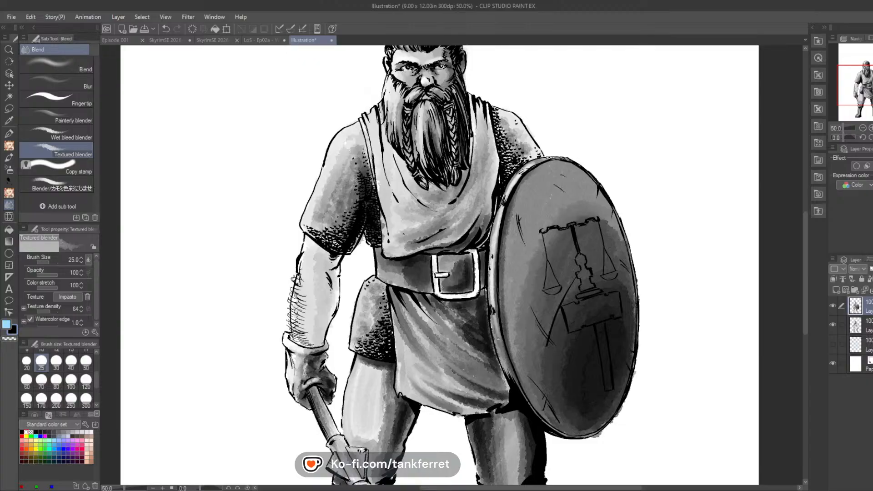
{"action": "mouse_move", "coordinate": [512, 231]}
{"action": "left_mouse_down"}
{"action": "mouse_move", "coordinate": [555, 174]}
{"action": "mouse_move", "coordinate": [517, 217]}
{"action": "mouse_move", "coordinate": [568, 171]}
{"action": "mouse_move", "coordinate": [523, 202]}
{"action": "left_mouse_up"}
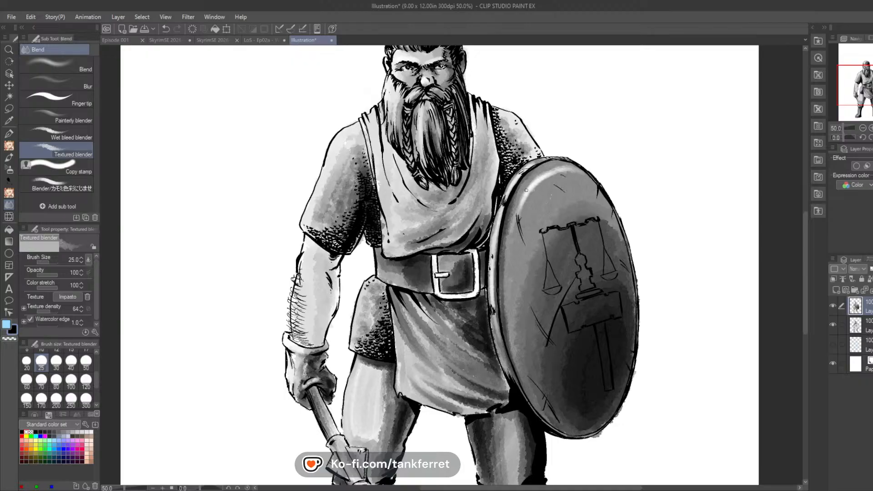
{"action": "left_click_drag", "start_coordinate": [527, 190], "coordinate": [512, 254]}
{"action": "left_click_drag", "start_coordinate": [516, 218], "coordinate": [510, 276]}
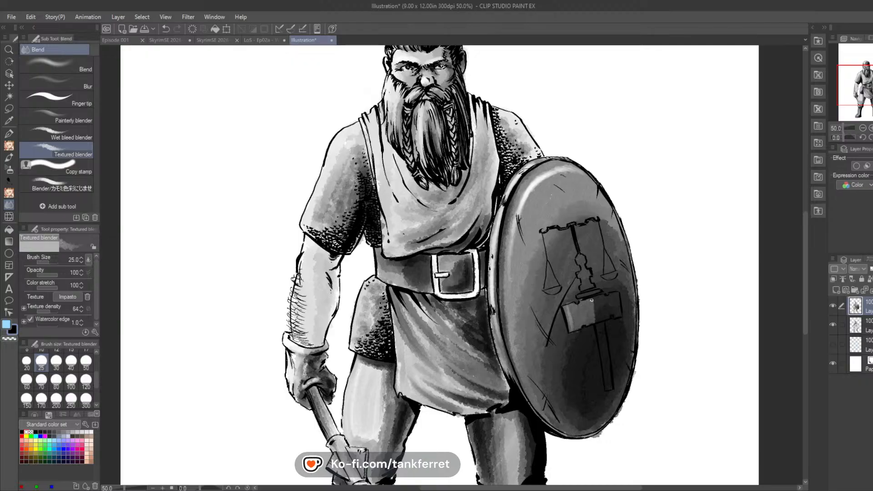
Step: Lighten the hammer head and handle of the shield emblem and the base and post of the scales above it
{"action": "mouse_move", "coordinate": [591, 300]}
{"action": "left_mouse_down"}
{"action": "mouse_move", "coordinate": [598, 320]}
{"action": "mouse_move", "coordinate": [597, 298]}
{"action": "mouse_move", "coordinate": [607, 318]}
{"action": "mouse_move", "coordinate": [615, 301]}
{"action": "left_mouse_up"}
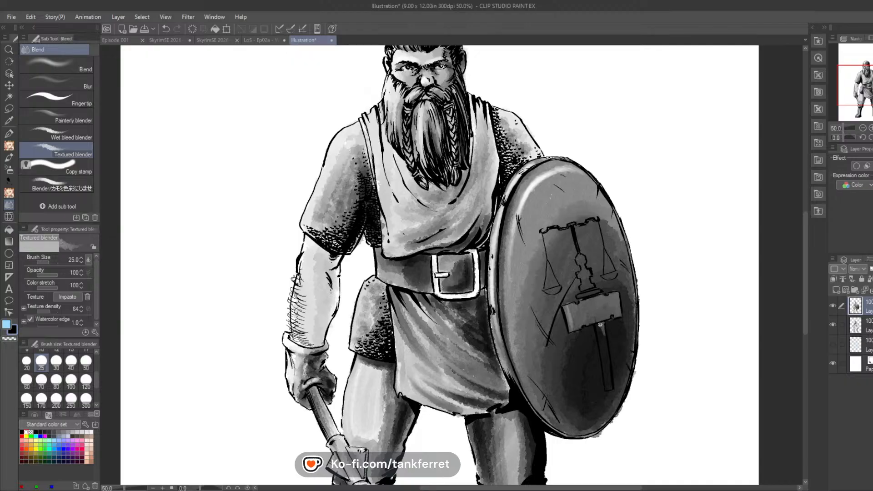
{"action": "mouse_move", "coordinate": [600, 324]}
{"action": "left_mouse_down"}
{"action": "mouse_move", "coordinate": [612, 386]}
{"action": "mouse_move", "coordinate": [604, 352]}
{"action": "left_mouse_up"}
{"action": "left_click_drag", "start_coordinate": [609, 387], "coordinate": [598, 325]}
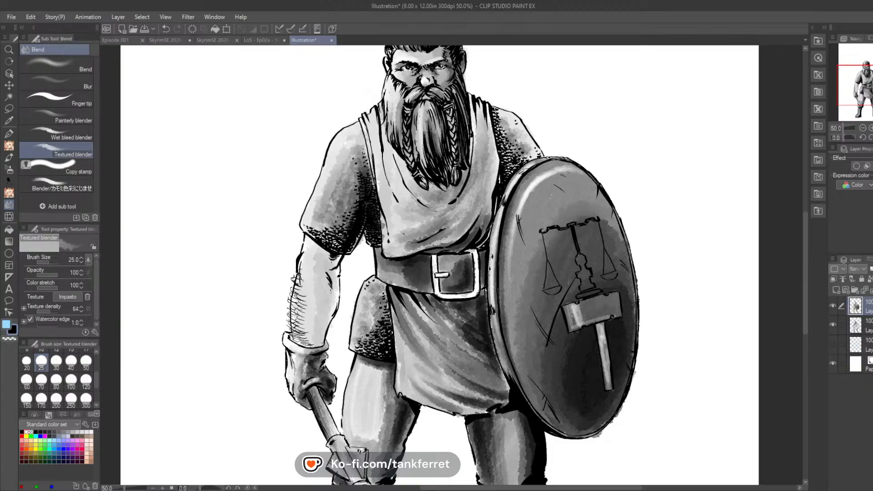
{"action": "left_click_drag", "start_coordinate": [572, 315], "coordinate": [576, 325]}
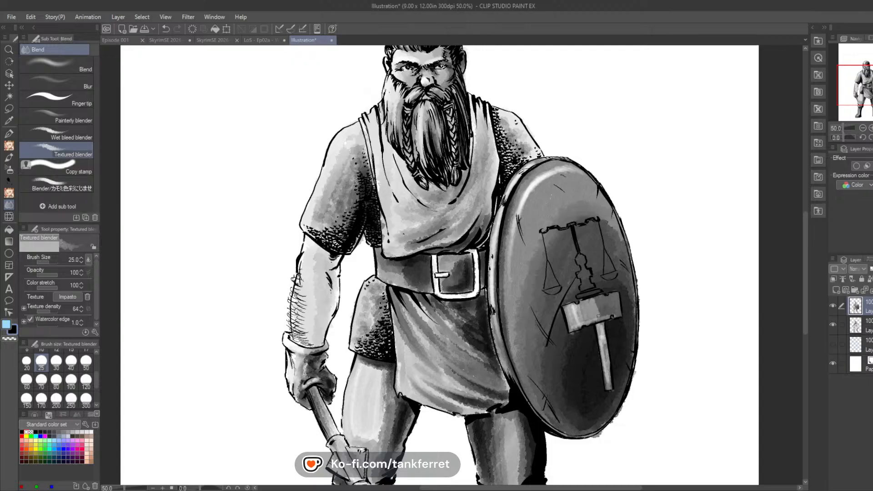
{"action": "mouse_move", "coordinate": [599, 316]}
{"action": "left_mouse_down"}
{"action": "mouse_move", "coordinate": [610, 296]}
{"action": "mouse_move", "coordinate": [620, 315]}
{"action": "left_mouse_up"}
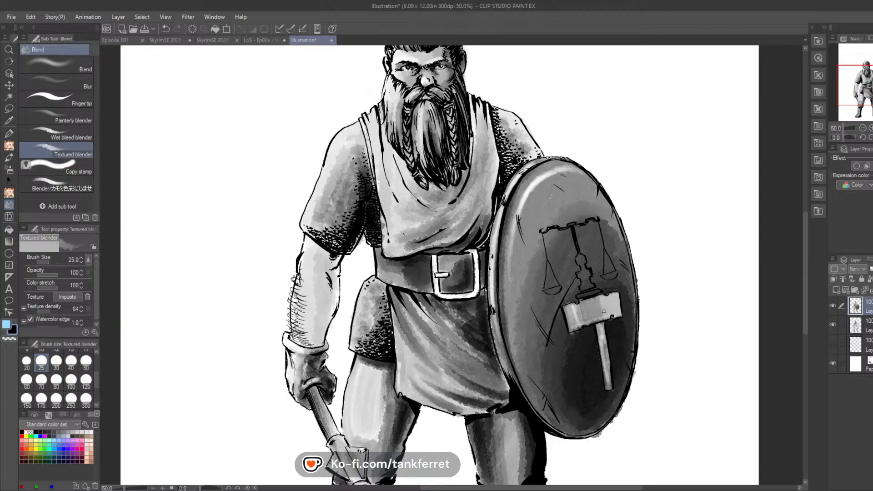
{"action": "mouse_move", "coordinate": [604, 311]}
{"action": "left_mouse_down"}
{"action": "mouse_move", "coordinate": [594, 302]}
{"action": "mouse_move", "coordinate": [587, 320]}
{"action": "left_mouse_up"}
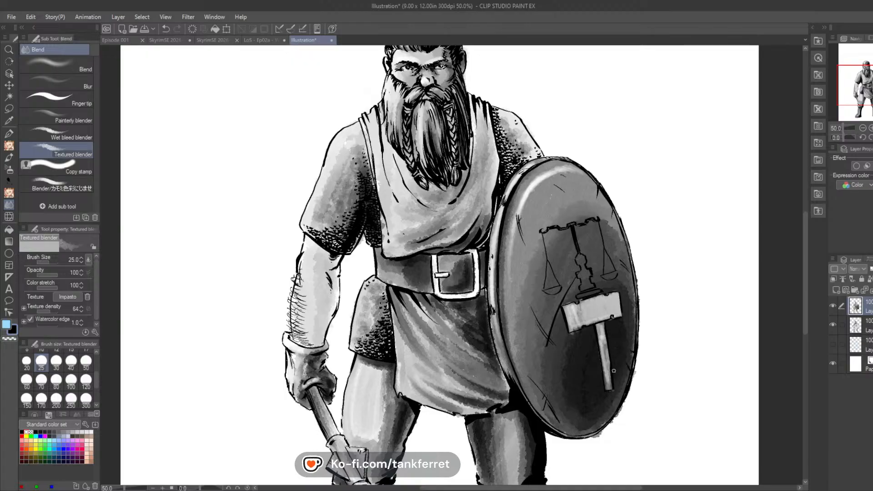
{"action": "mouse_move", "coordinate": [613, 371]}
{"action": "left_mouse_down"}
{"action": "mouse_move", "coordinate": [602, 335]}
{"action": "mouse_move", "coordinate": [610, 389]}
{"action": "left_mouse_up"}
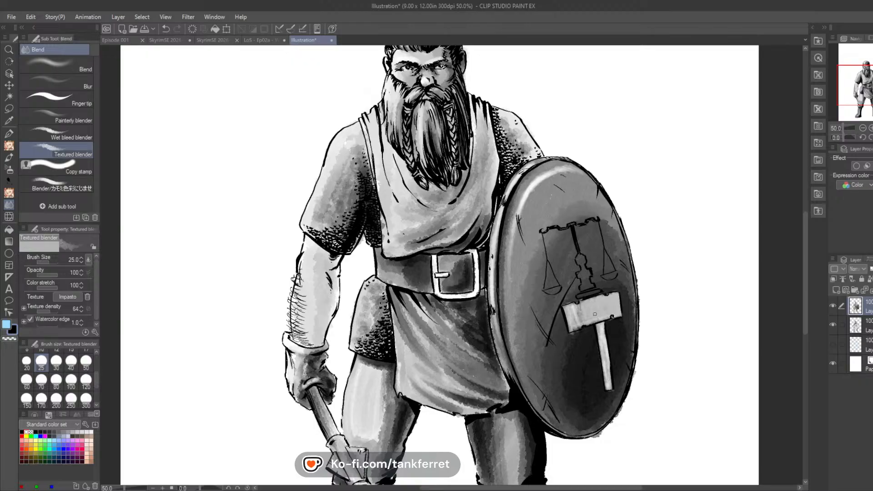
{"action": "left_click_drag", "start_coordinate": [581, 309], "coordinate": [574, 327]}
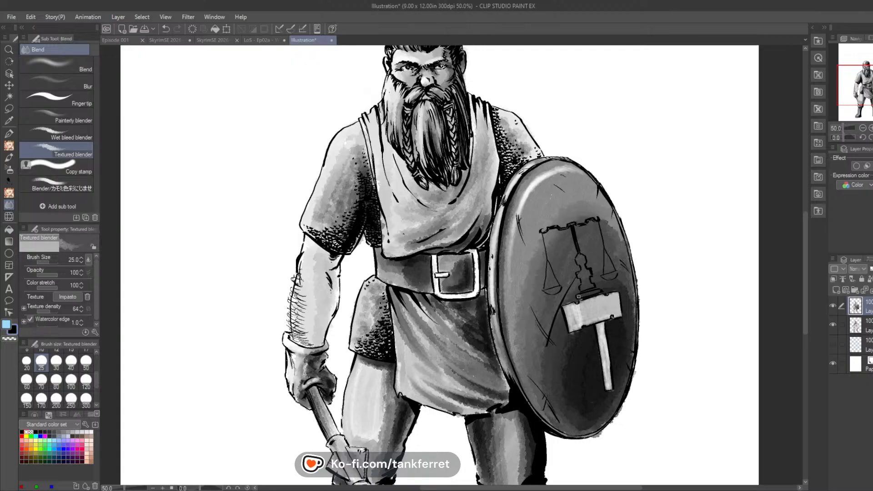
{"action": "left_click_drag", "start_coordinate": [578, 296], "coordinate": [599, 291]}
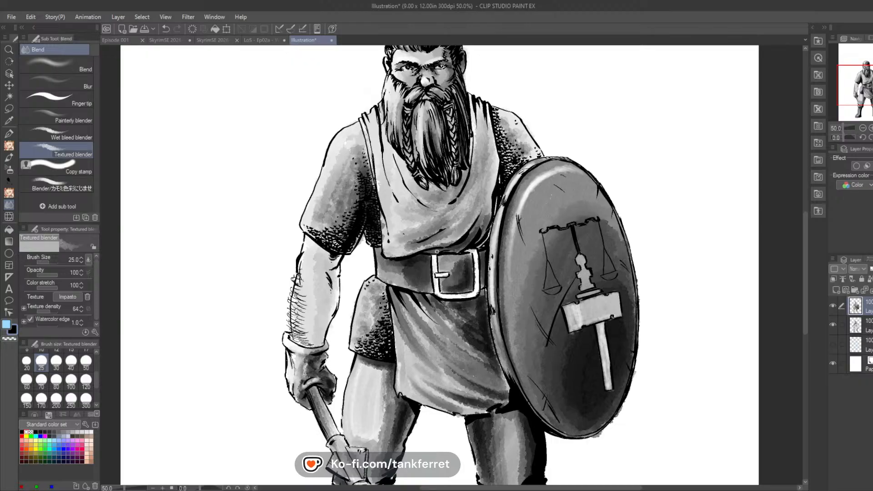
Step: Tone the belt buckle grey with Rough wash and deepen the chest cloth's folds above the belt near the shield
{"action": "left_click", "coordinate": [8, 157]}
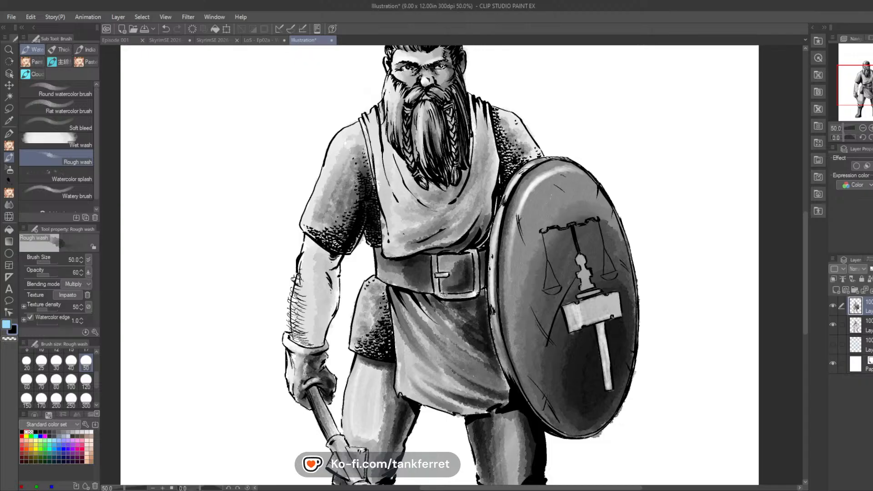
{"action": "left_click_drag", "start_coordinate": [485, 212], "coordinate": [453, 238]}
{"action": "left_click_drag", "start_coordinate": [485, 196], "coordinate": [442, 233]}
{"action": "left_click_drag", "start_coordinate": [485, 176], "coordinate": [431, 230]}
{"action": "mouse_move", "coordinate": [455, 190]}
{"action": "left_mouse_down"}
{"action": "mouse_move", "coordinate": [417, 240]}
{"action": "mouse_move", "coordinate": [422, 210]}
{"action": "left_mouse_up"}
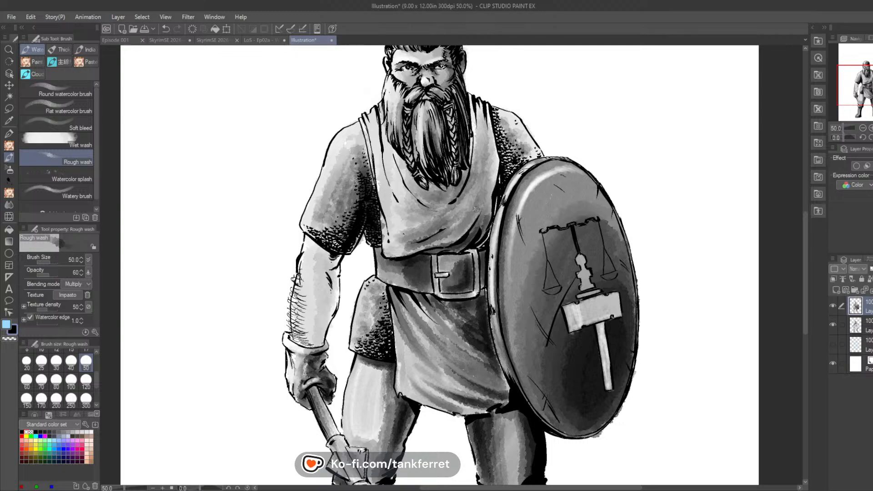
Step: Darken the chest cloth beside the beard on the shield side and add shadow beneath the beard
{"action": "left_click_drag", "start_coordinate": [478, 128], "coordinate": [474, 166]}
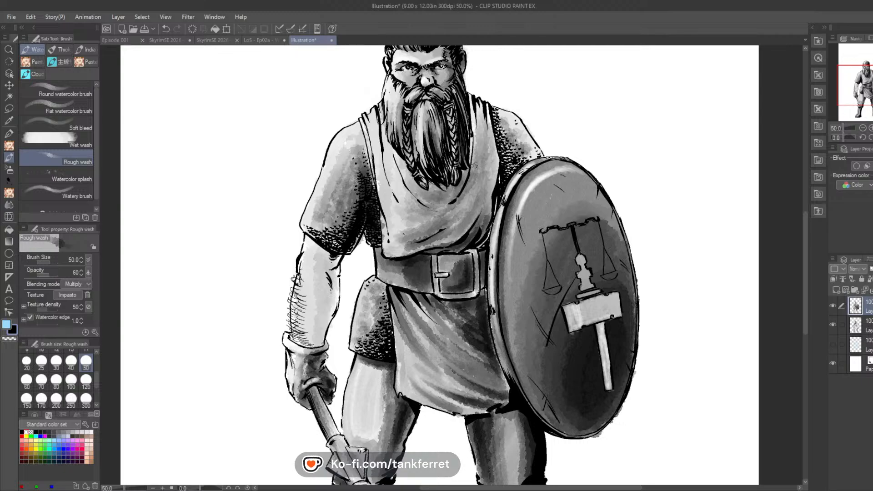
{"action": "mouse_move", "coordinate": [473, 108]}
{"action": "left_mouse_down"}
{"action": "mouse_move", "coordinate": [474, 135]}
{"action": "mouse_move", "coordinate": [485, 138]}
{"action": "left_mouse_up"}
{"action": "mouse_move", "coordinate": [491, 184]}
{"action": "left_mouse_down"}
{"action": "mouse_move", "coordinate": [488, 121]}
{"action": "mouse_move", "coordinate": [481, 168]}
{"action": "left_mouse_up"}
{"action": "mouse_move", "coordinate": [476, 125]}
{"action": "left_mouse_down"}
{"action": "mouse_move", "coordinate": [474, 170]}
{"action": "mouse_move", "coordinate": [489, 207]}
{"action": "left_mouse_up"}
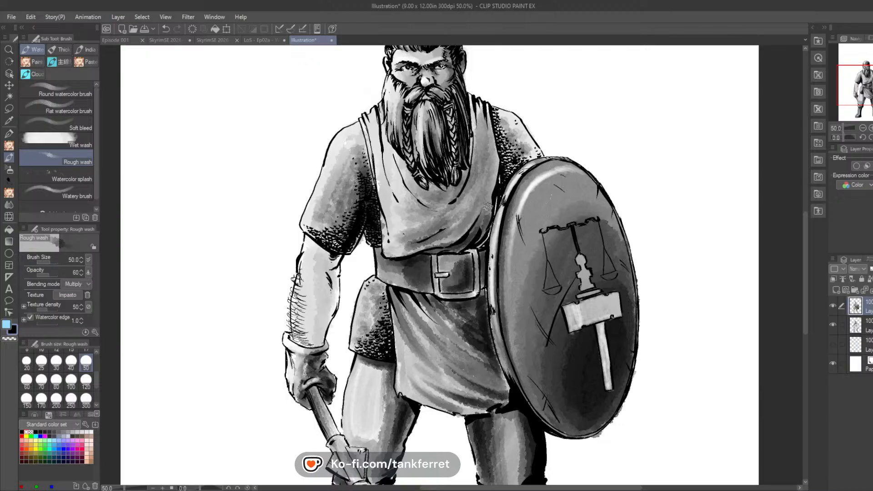
{"action": "mouse_move", "coordinate": [483, 154]}
{"action": "left_mouse_down"}
{"action": "mouse_move", "coordinate": [483, 227]}
{"action": "mouse_move", "coordinate": [473, 207]}
{"action": "mouse_move", "coordinate": [463, 219]}
{"action": "mouse_move", "coordinate": [452, 200]}
{"action": "mouse_move", "coordinate": [439, 230]}
{"action": "mouse_move", "coordinate": [410, 178]}
{"action": "mouse_move", "coordinate": [407, 196]}
{"action": "left_mouse_up"}
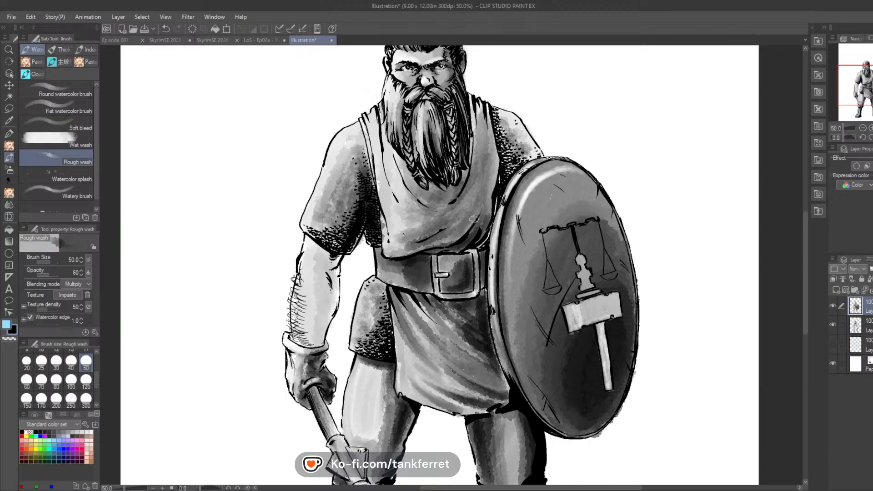
{"action": "mouse_move", "coordinate": [475, 219]}
{"action": "left_mouse_down"}
{"action": "mouse_move", "coordinate": [484, 200]}
{"action": "mouse_move", "coordinate": [462, 208]}
{"action": "mouse_move", "coordinate": [481, 186]}
{"action": "mouse_move", "coordinate": [480, 193]}
{"action": "mouse_move", "coordinate": [484, 162]}
{"action": "mouse_move", "coordinate": [468, 213]}
{"action": "mouse_move", "coordinate": [482, 203]}
{"action": "mouse_move", "coordinate": [484, 210]}
{"action": "mouse_move", "coordinate": [493, 187]}
{"action": "mouse_move", "coordinate": [477, 153]}
{"action": "mouse_move", "coordinate": [466, 160]}
{"action": "mouse_move", "coordinate": [468, 116]}
{"action": "mouse_move", "coordinate": [454, 175]}
{"action": "left_mouse_up"}
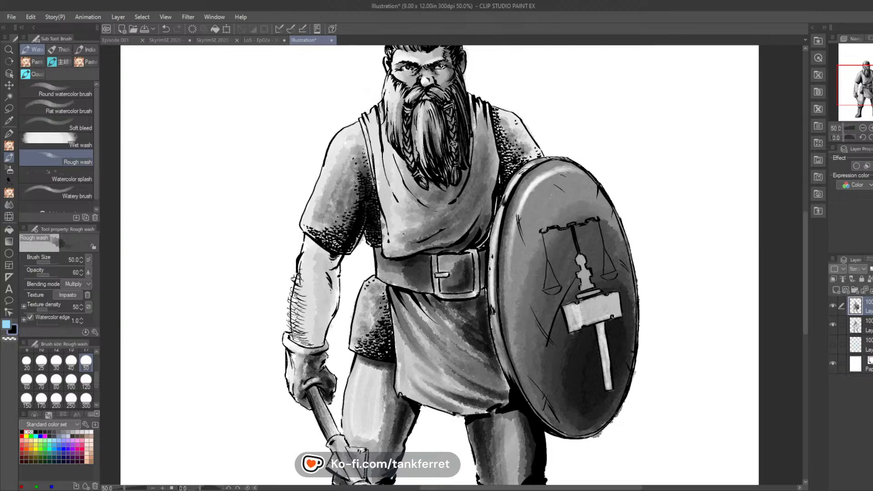
Step: Shade the inner edge of the weapon arm's bare forearm with Rough wash at size 50
{"action": "left_click_drag", "start_coordinate": [601, 250], "coordinate": [568, 229]}
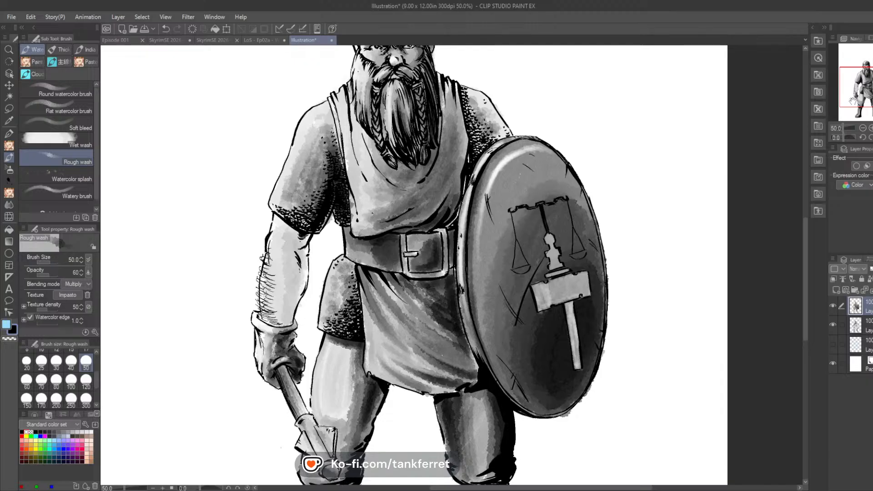
{"action": "left_click_drag", "start_coordinate": [872, 93], "coordinate": [872, 86]}
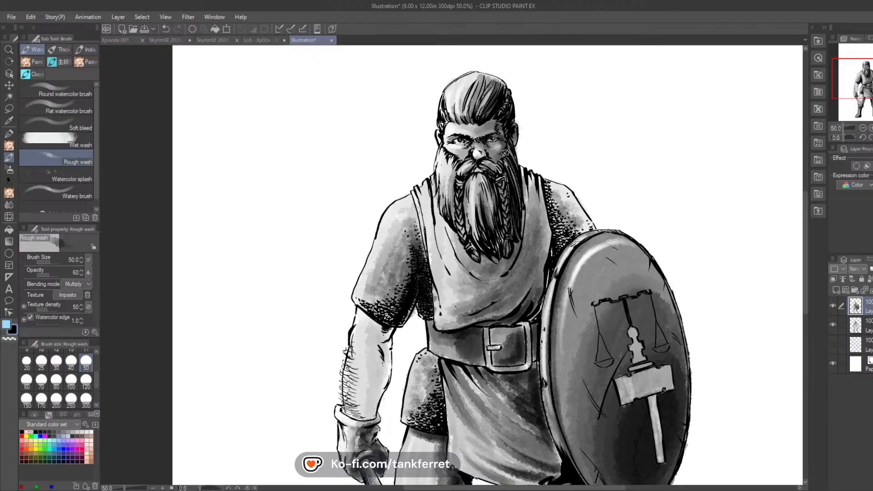
{"action": "key", "text": "ctrl+0"}
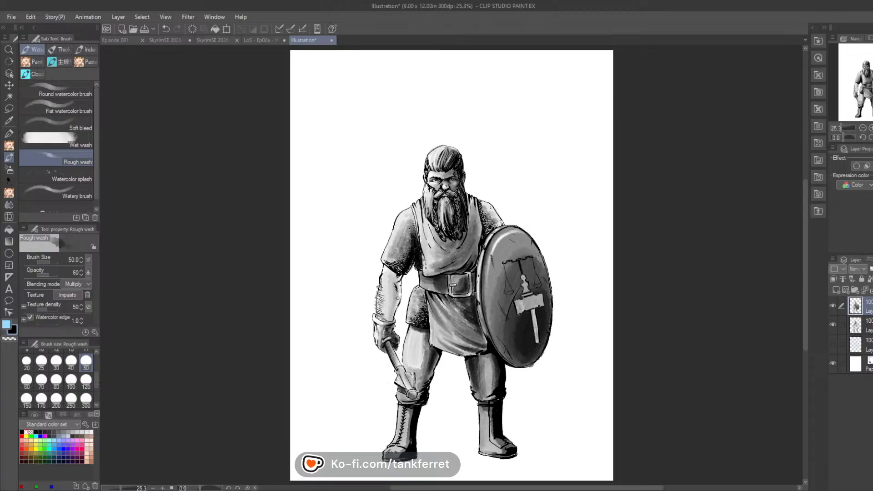
{"action": "left_click_drag", "start_coordinate": [397, 297], "coordinate": [393, 277]}
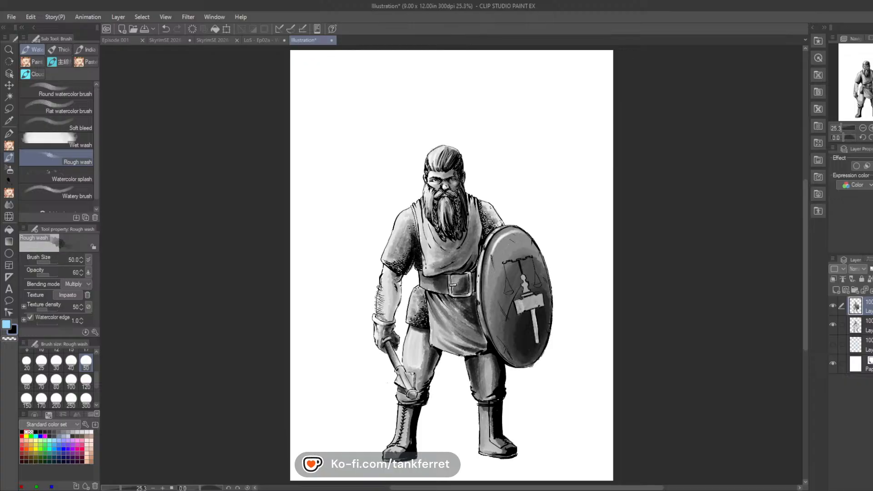
{"action": "left_click_drag", "start_coordinate": [397, 279], "coordinate": [396, 303]}
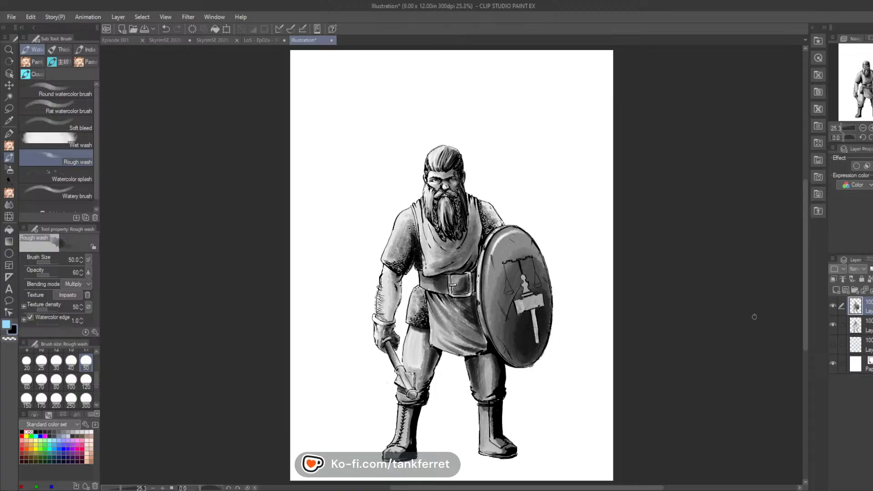
Step: Auto-select the white background around the warrior using connected pixels only, Close gap and a tolerance of 0
{"action": "left_click", "coordinate": [9, 97]}
{"action": "left_click", "coordinate": [581, 165]}
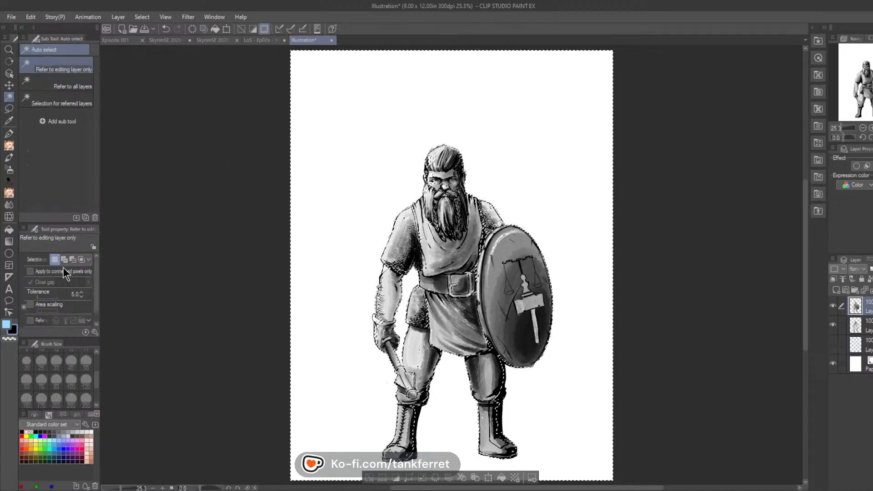
{"action": "key", "text": "ctrl+d"}
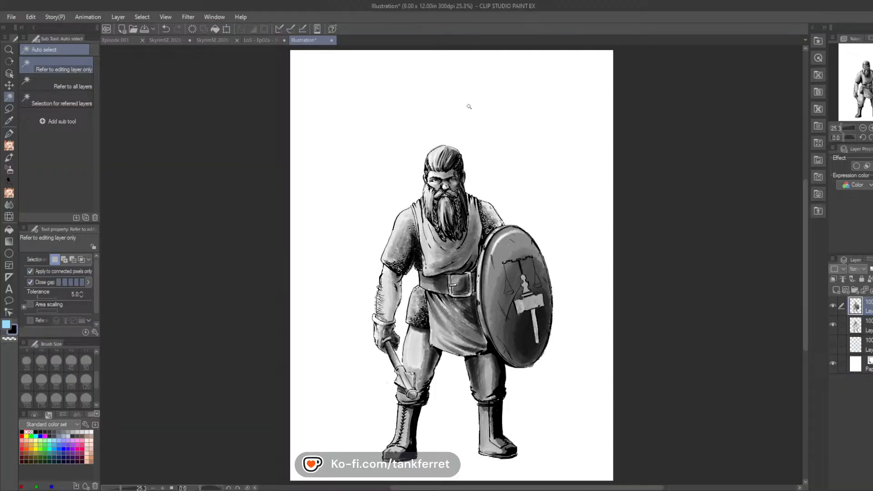
{"action": "left_click", "coordinate": [484, 112]}
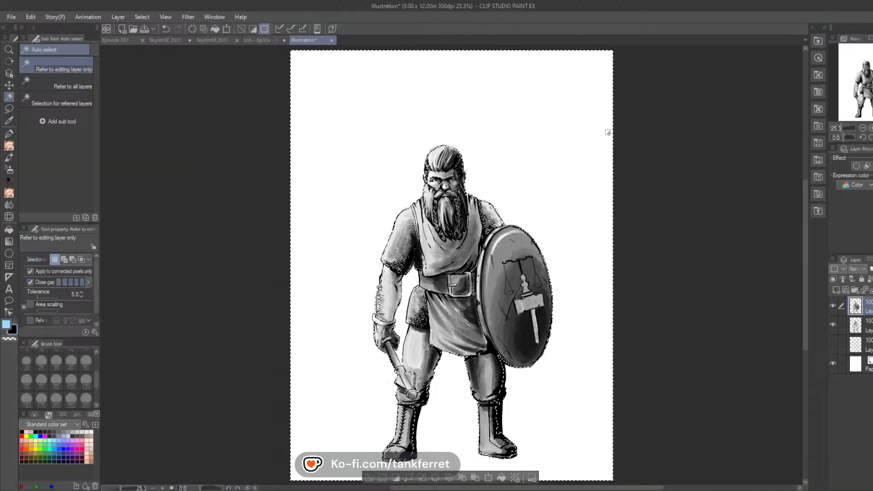
{"action": "key", "text": "ctrl+d"}
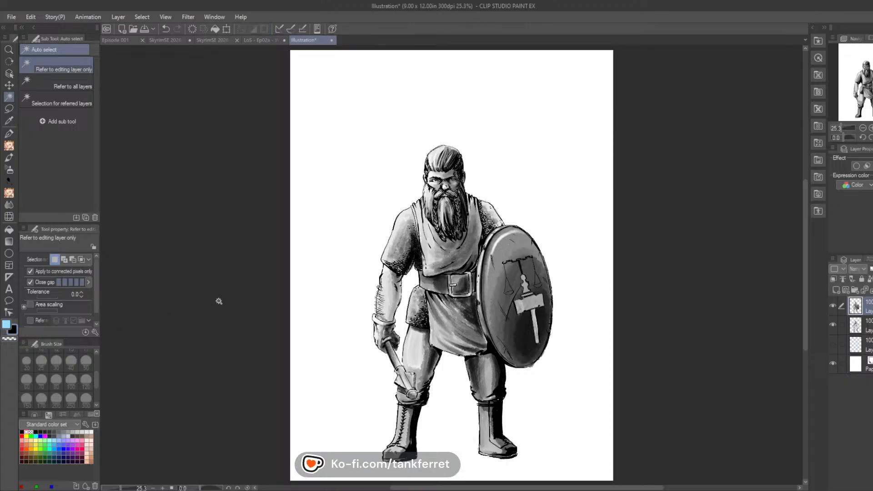
{"action": "left_click", "coordinate": [338, 242]}
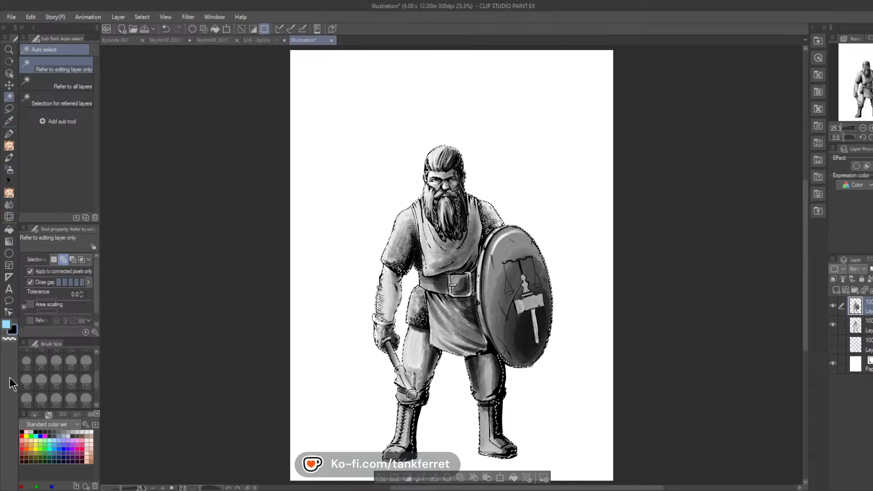
Step: Paint a grey ground shadow between the boots and out past the shield-side foot with Rough wash at size 100
{"action": "left_click", "coordinate": [9, 158]}
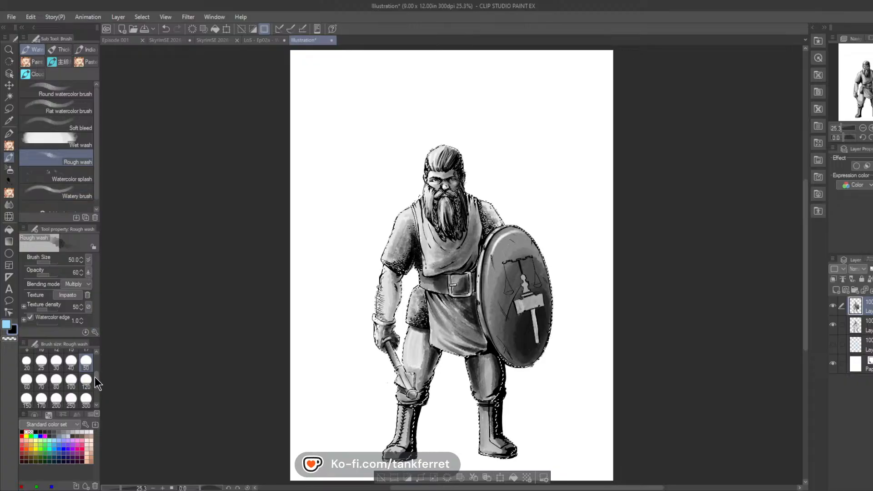
{"action": "left_click", "coordinate": [70, 383]}
{"action": "left_click_drag", "start_coordinate": [865, 91], "coordinate": [863, 102]}
{"action": "key", "text": "r"}
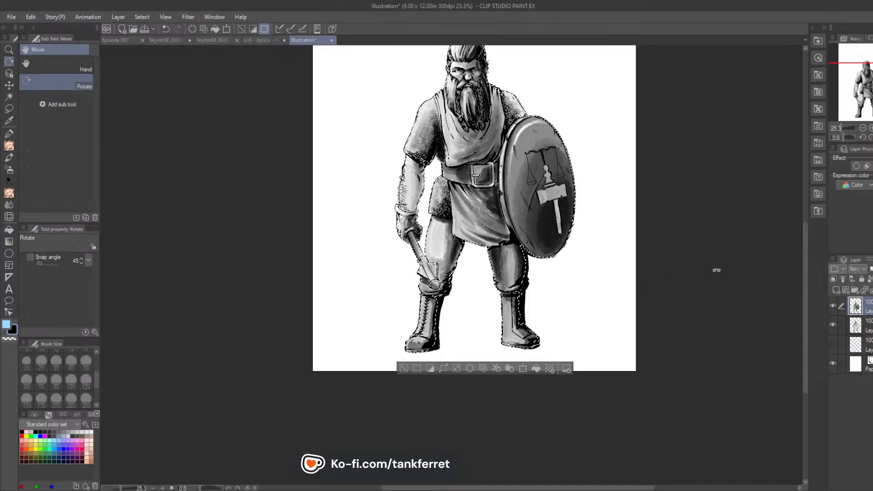
{"action": "left_click_drag", "start_coordinate": [717, 269], "coordinate": [634, 129]}
{"action": "key", "text": "b"}
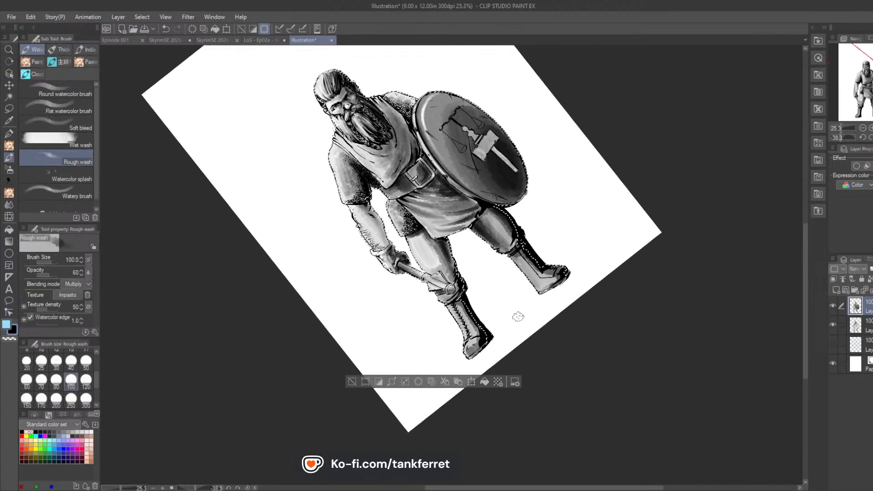
{"action": "key", "text": "ctrl+z"}
{"action": "key", "text": "ctrl+y"}
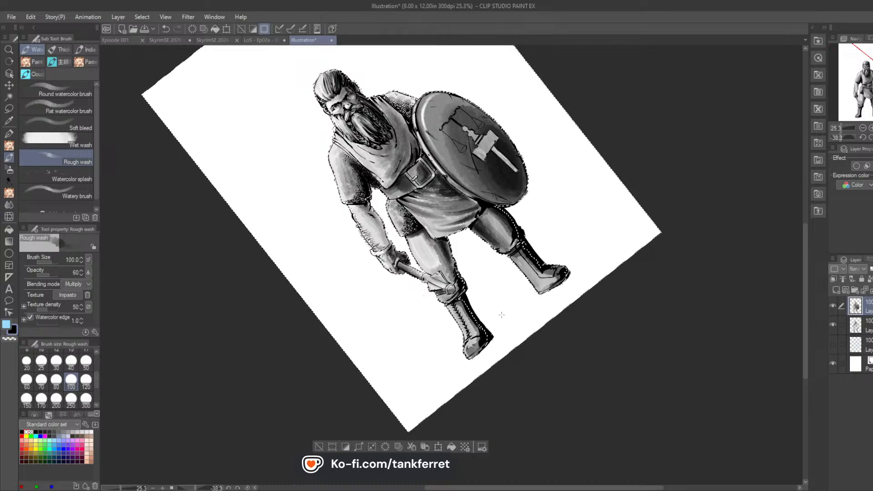
{"action": "left_click_drag", "start_coordinate": [481, 351], "coordinate": [551, 291]}
{"action": "left_click_drag", "start_coordinate": [499, 340], "coordinate": [561, 288]}
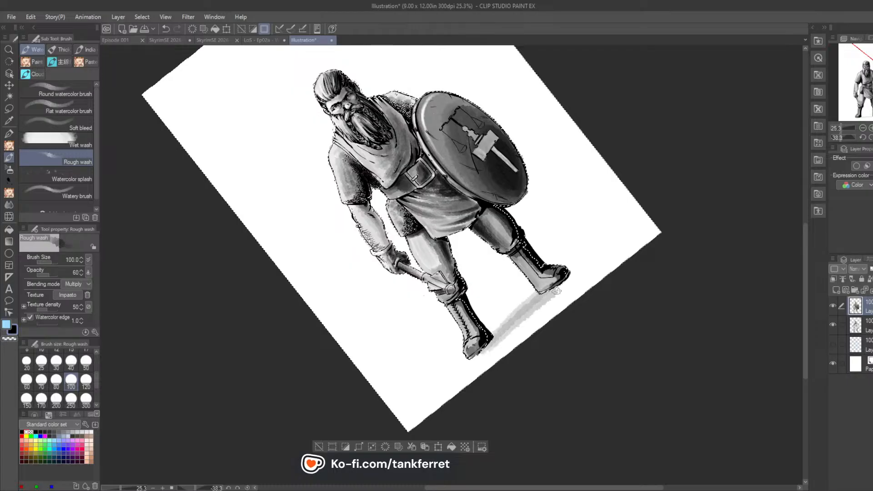
{"action": "mouse_move", "coordinate": [522, 323]}
{"action": "left_mouse_down"}
{"action": "mouse_move", "coordinate": [593, 271]}
{"action": "mouse_move", "coordinate": [505, 336]}
{"action": "mouse_move", "coordinate": [568, 280]}
{"action": "mouse_move", "coordinate": [500, 334]}
{"action": "mouse_move", "coordinate": [584, 272]}
{"action": "mouse_move", "coordinate": [489, 347]}
{"action": "mouse_move", "coordinate": [598, 266]}
{"action": "mouse_move", "coordinate": [560, 303]}
{"action": "mouse_move", "coordinate": [601, 275]}
{"action": "mouse_move", "coordinate": [499, 332]}
{"action": "left_mouse_up"}
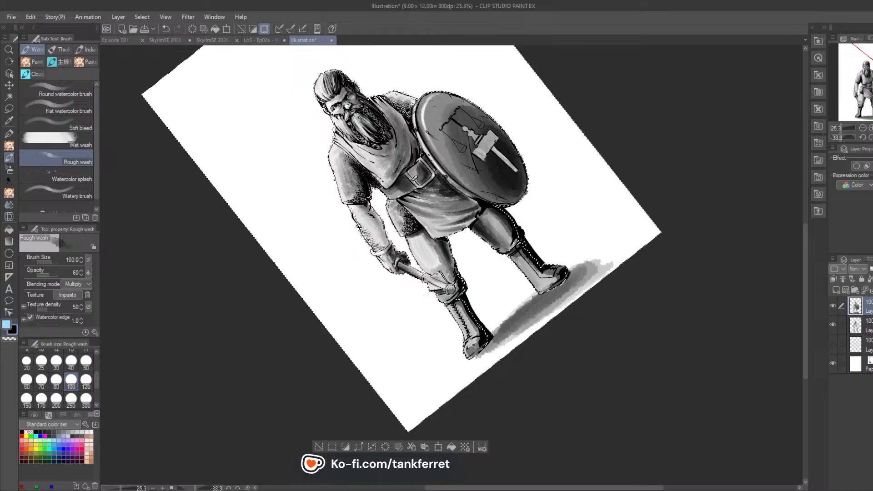
Step: Paint a large layered grey wash behind the warrior with Rough wash at size 500 and clear the selection
{"action": "key", "text": "ctrl+at"}
{"action": "key", "text": "ctrl+0"}
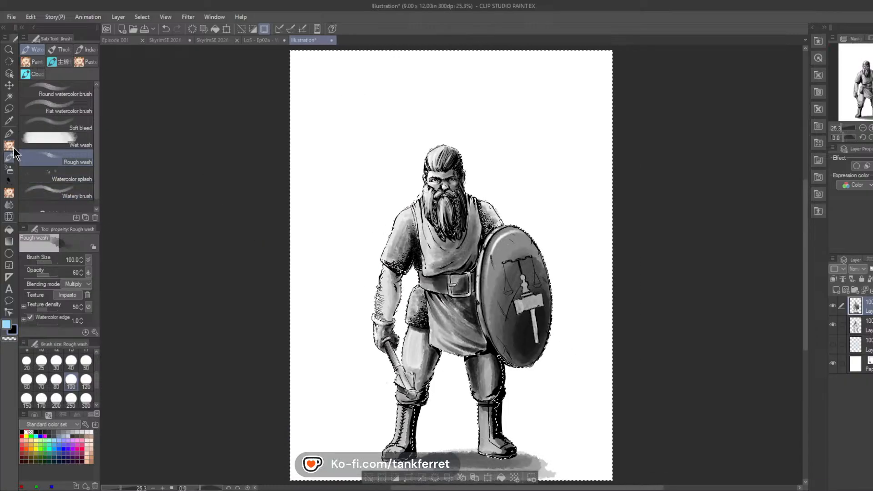
{"action": "scroll", "coordinate": [91, 391], "scroll_direction": "down", "scroll_amount": 3}
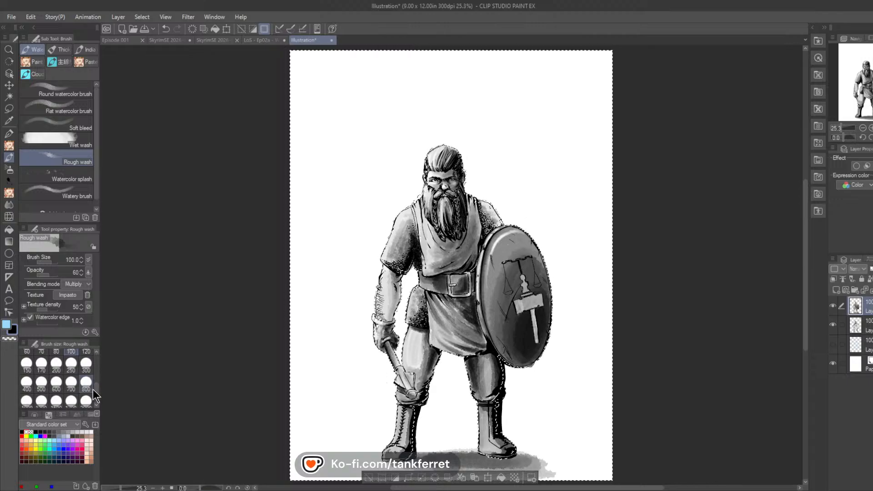
{"action": "left_click", "coordinate": [48, 384]}
{"action": "mouse_move", "coordinate": [445, 114]}
{"action": "left_mouse_down"}
{"action": "mouse_move", "coordinate": [379, 174]}
{"action": "mouse_move", "coordinate": [490, 102]}
{"action": "mouse_move", "coordinate": [375, 203]}
{"action": "mouse_move", "coordinate": [516, 132]}
{"action": "mouse_move", "coordinate": [394, 228]}
{"action": "mouse_move", "coordinate": [487, 182]}
{"action": "mouse_move", "coordinate": [437, 232]}
{"action": "mouse_move", "coordinate": [519, 195]}
{"action": "mouse_move", "coordinate": [394, 313]}
{"action": "mouse_move", "coordinate": [531, 220]}
{"action": "mouse_move", "coordinate": [371, 387]}
{"action": "mouse_move", "coordinate": [529, 285]}
{"action": "mouse_move", "coordinate": [412, 410]}
{"action": "mouse_move", "coordinate": [547, 323]}
{"action": "mouse_move", "coordinate": [502, 383]}
{"action": "mouse_move", "coordinate": [610, 352]}
{"action": "mouse_move", "coordinate": [506, 403]}
{"action": "left_mouse_up"}
{"action": "mouse_move", "coordinate": [530, 190]}
{"action": "left_mouse_down"}
{"action": "mouse_move", "coordinate": [432, 236]}
{"action": "mouse_move", "coordinate": [400, 136]}
{"action": "mouse_move", "coordinate": [500, 109]}
{"action": "left_mouse_up"}
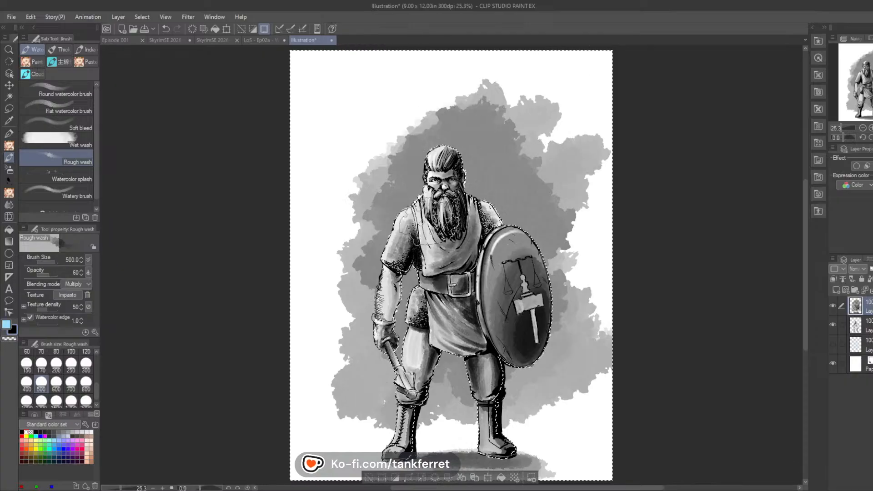
{"action": "mouse_move", "coordinate": [407, 229]}
{"action": "left_mouse_down"}
{"action": "mouse_move", "coordinate": [462, 147]}
{"action": "mouse_move", "coordinate": [500, 176]}
{"action": "mouse_move", "coordinate": [511, 211]}
{"action": "mouse_move", "coordinate": [495, 270]}
{"action": "mouse_move", "coordinate": [495, 375]}
{"action": "mouse_move", "coordinate": [458, 380]}
{"action": "mouse_move", "coordinate": [431, 346]}
{"action": "mouse_move", "coordinate": [435, 266]}
{"action": "mouse_move", "coordinate": [473, 191]}
{"action": "left_mouse_up"}
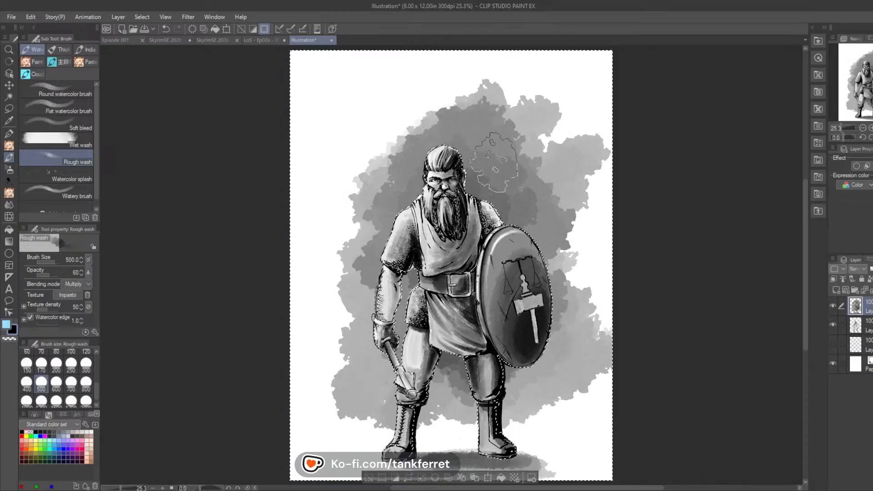
{"action": "key", "text": "ctrl+d"}
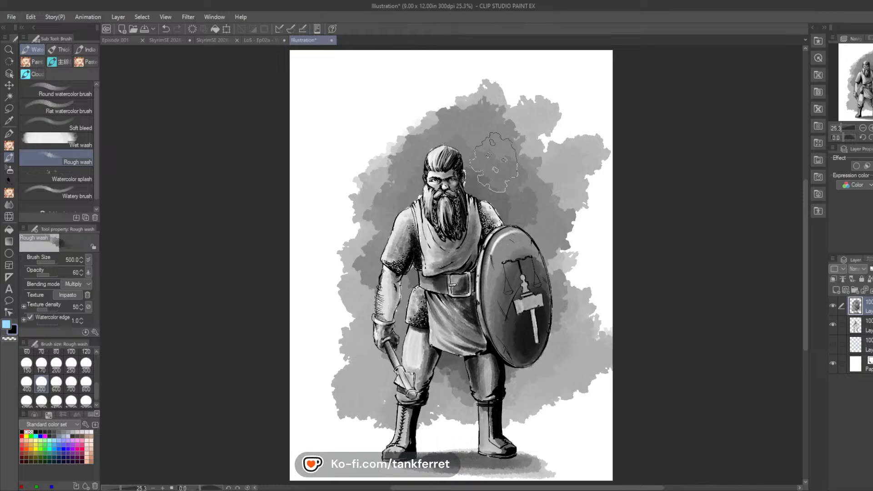
Step: Fill the white gaps and darken the background along the head, beard, shoulders and arm with Rough wash at size 50
{"action": "left_click", "coordinate": [871, 128]}
{"action": "left_click_drag", "start_coordinate": [867, 94], "coordinate": [867, 74]}
{"action": "left_click", "coordinate": [870, 129]}
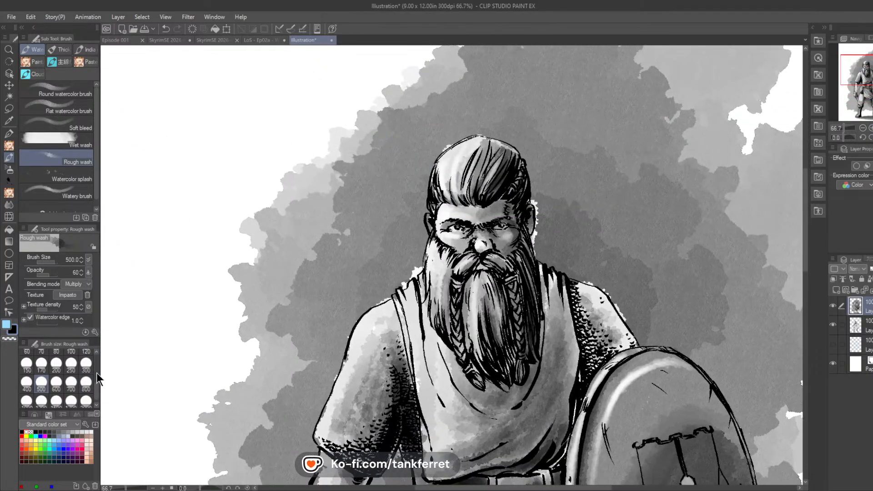
{"action": "scroll", "coordinate": [83, 363], "scroll_direction": "up", "scroll_amount": 3}
{"action": "left_click", "coordinate": [86, 355]}
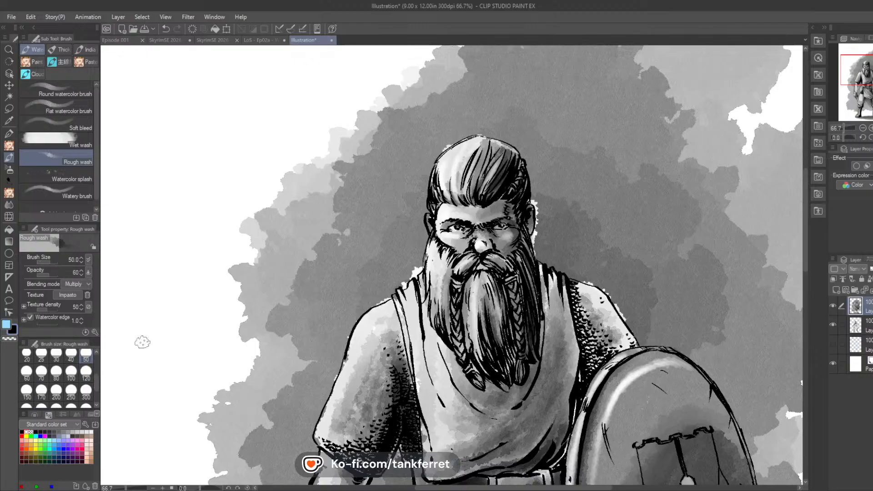
{"action": "mouse_move", "coordinate": [539, 203]}
{"action": "left_mouse_down"}
{"action": "mouse_move", "coordinate": [539, 251]}
{"action": "mouse_move", "coordinate": [528, 163]}
{"action": "mouse_move", "coordinate": [538, 208]}
{"action": "mouse_move", "coordinate": [533, 173]}
{"action": "mouse_move", "coordinate": [548, 215]}
{"action": "mouse_move", "coordinate": [543, 250]}
{"action": "mouse_move", "coordinate": [541, 229]}
{"action": "mouse_move", "coordinate": [567, 267]}
{"action": "mouse_move", "coordinate": [596, 279]}
{"action": "mouse_move", "coordinate": [618, 303]}
{"action": "mouse_move", "coordinate": [593, 277]}
{"action": "mouse_move", "coordinate": [564, 268]}
{"action": "mouse_move", "coordinate": [617, 301]}
{"action": "mouse_move", "coordinate": [634, 328]}
{"action": "mouse_move", "coordinate": [615, 297]}
{"action": "mouse_move", "coordinate": [592, 291]}
{"action": "left_mouse_up"}
{"action": "mouse_move", "coordinate": [411, 272]}
{"action": "left_mouse_down"}
{"action": "mouse_move", "coordinate": [386, 301]}
{"action": "mouse_move", "coordinate": [390, 293]}
{"action": "mouse_move", "coordinate": [366, 306]}
{"action": "mouse_move", "coordinate": [382, 299]}
{"action": "mouse_move", "coordinate": [302, 425]}
{"action": "mouse_move", "coordinate": [398, 309]}
{"action": "mouse_move", "coordinate": [385, 295]}
{"action": "mouse_move", "coordinate": [358, 314]}
{"action": "mouse_move", "coordinate": [336, 403]}
{"action": "mouse_move", "coordinate": [347, 331]}
{"action": "mouse_move", "coordinate": [313, 414]}
{"action": "left_mouse_up"}
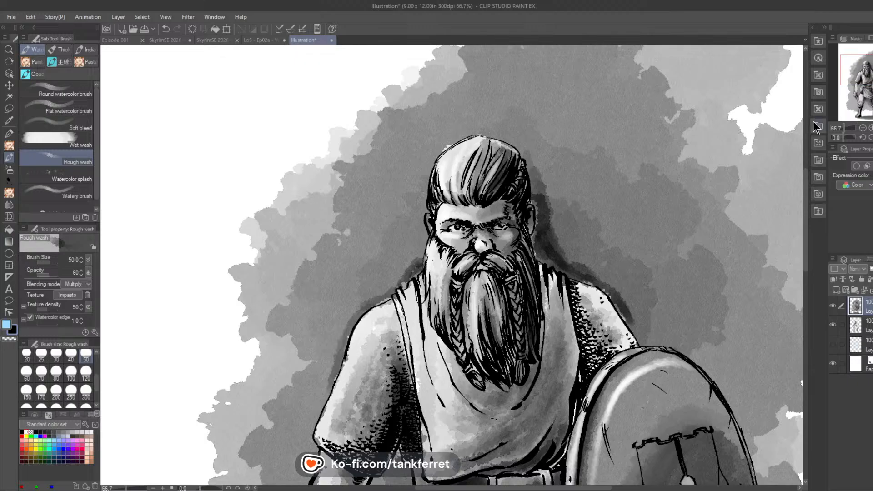
{"action": "scroll", "coordinate": [314, 415], "scroll_direction": "down", "scroll_amount": 10}
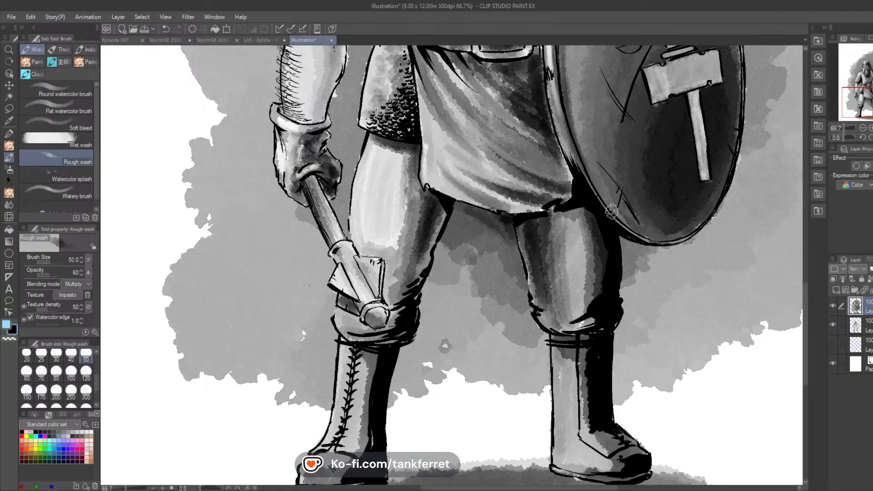
{"action": "key", "text": "ctrl+0"}
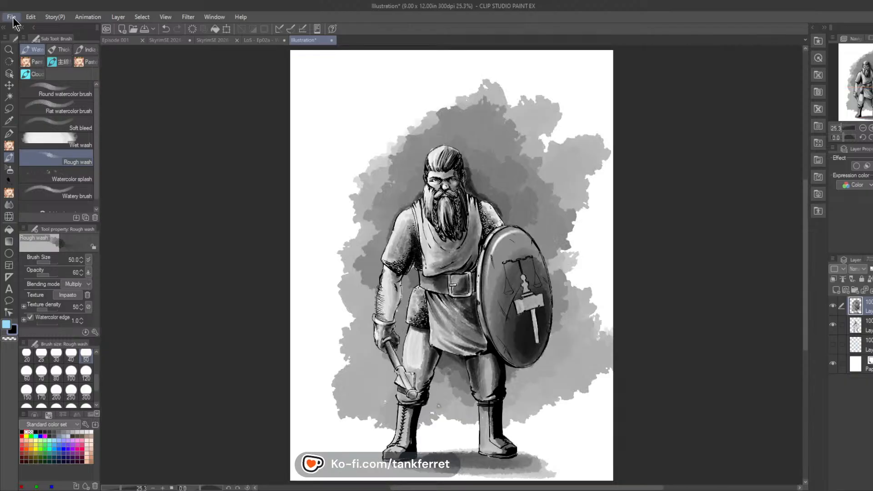
Step: Save the illustration under the character's name and open the options for saving or exporting a copy
{"action": "left_click", "coordinate": [48, 94]}
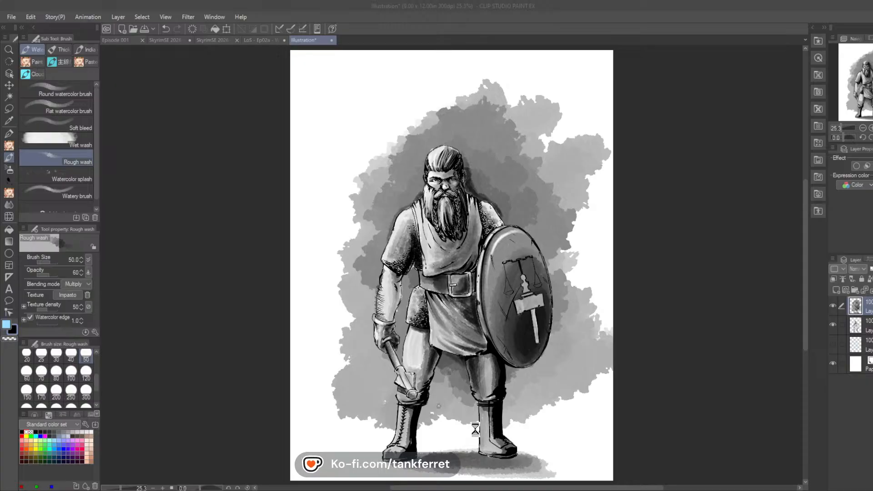
{"action": "left_click", "coordinate": [13, 20]}
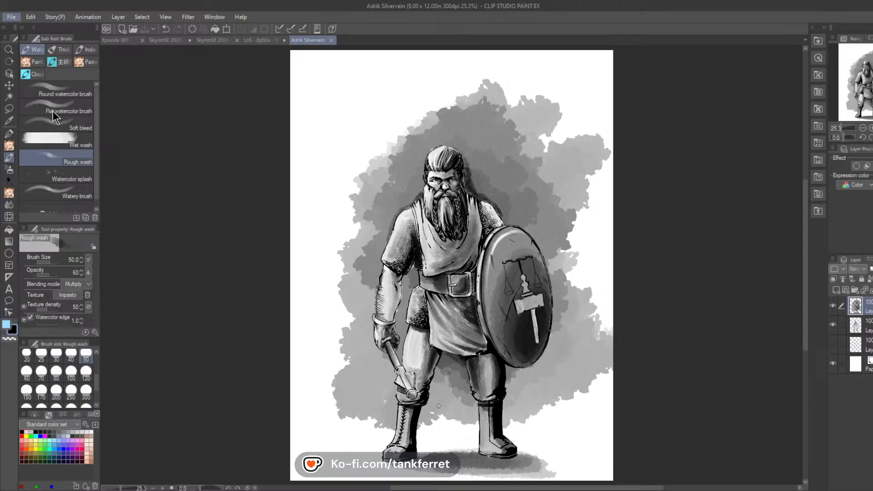
{"action": "left_click", "coordinate": [203, 57]}
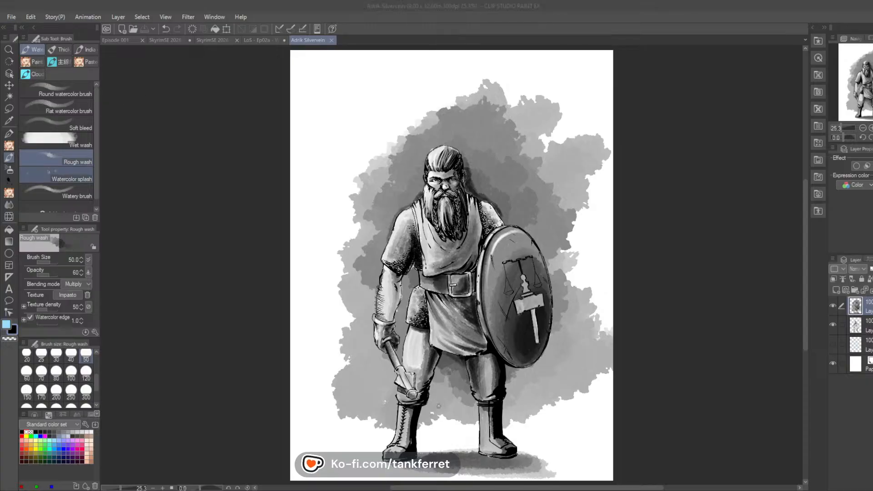
{"action": "left_click", "coordinate": [13, 18]}
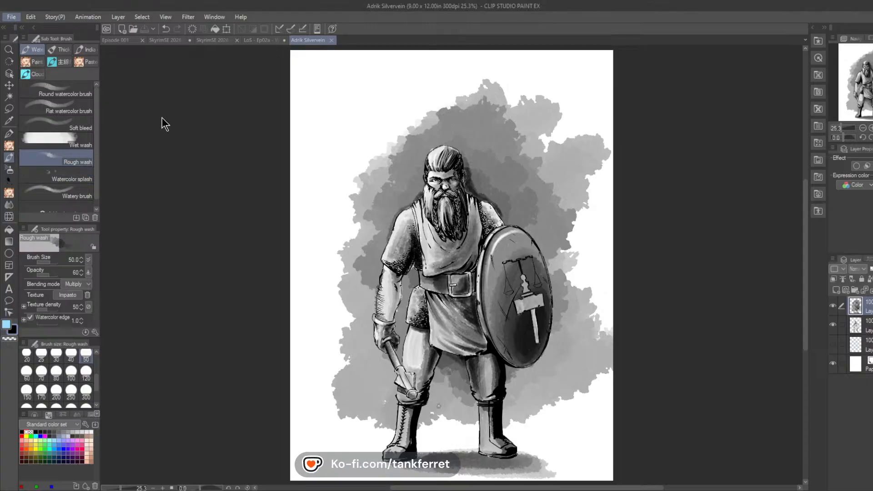
{"action": "left_click", "coordinate": [227, 148]}
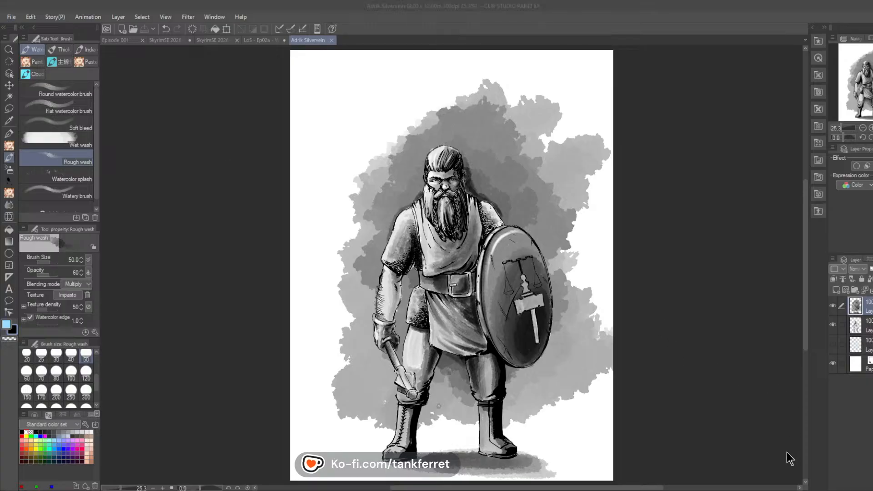
{"action": "left_click", "coordinate": [751, 446]}
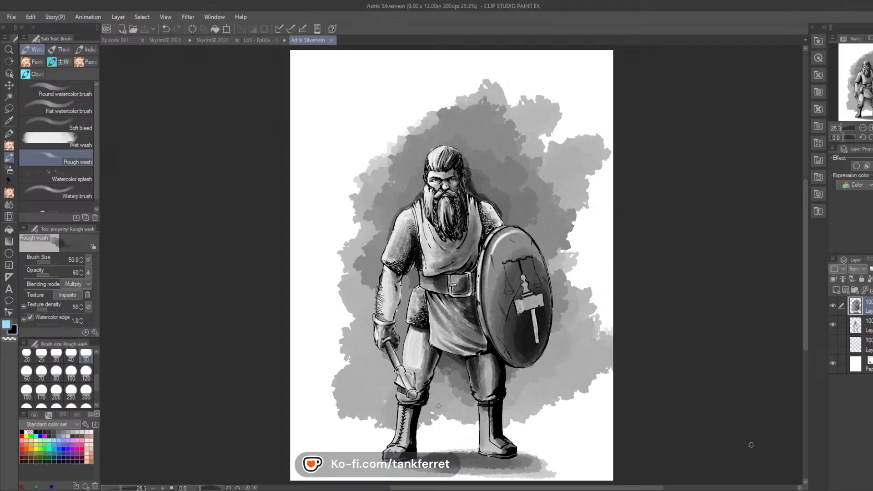